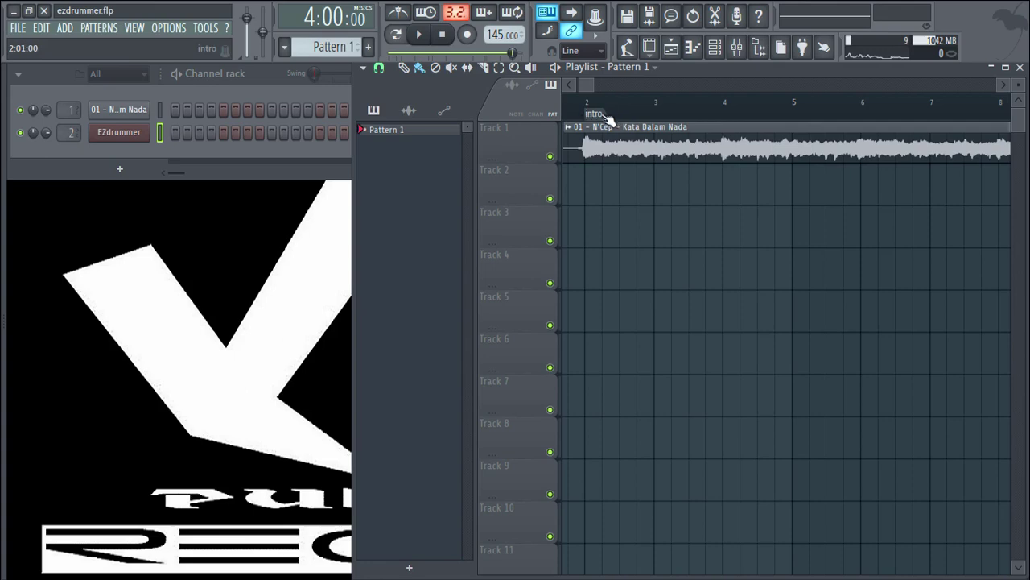
# Examine the song's section markers in the playlist from the intro to the end
pyautogui.scroll(-3, 610, 119)
pyautogui.scroll(-4, 829, 116)
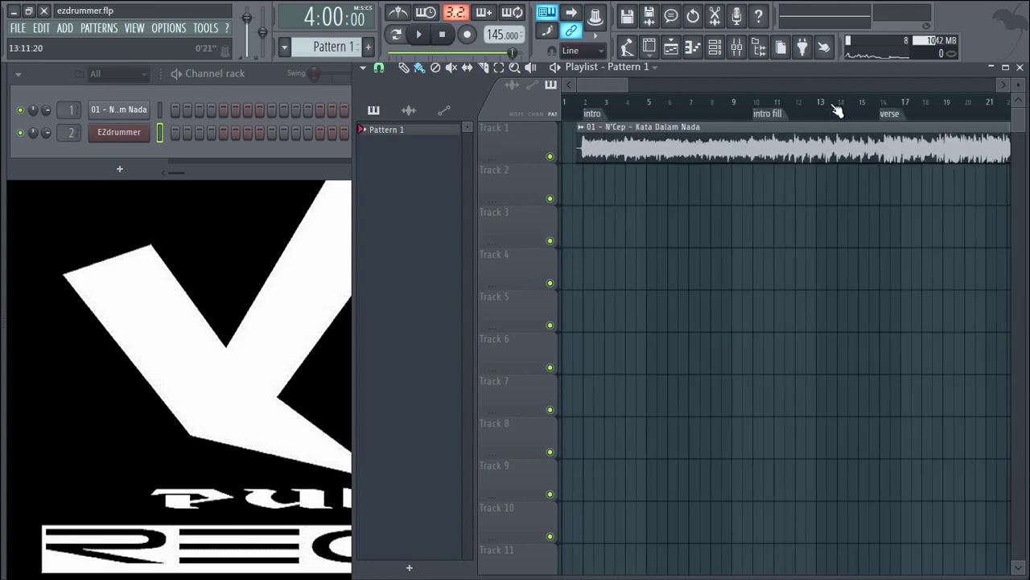
pyautogui.scroll(-4, 918, 117)
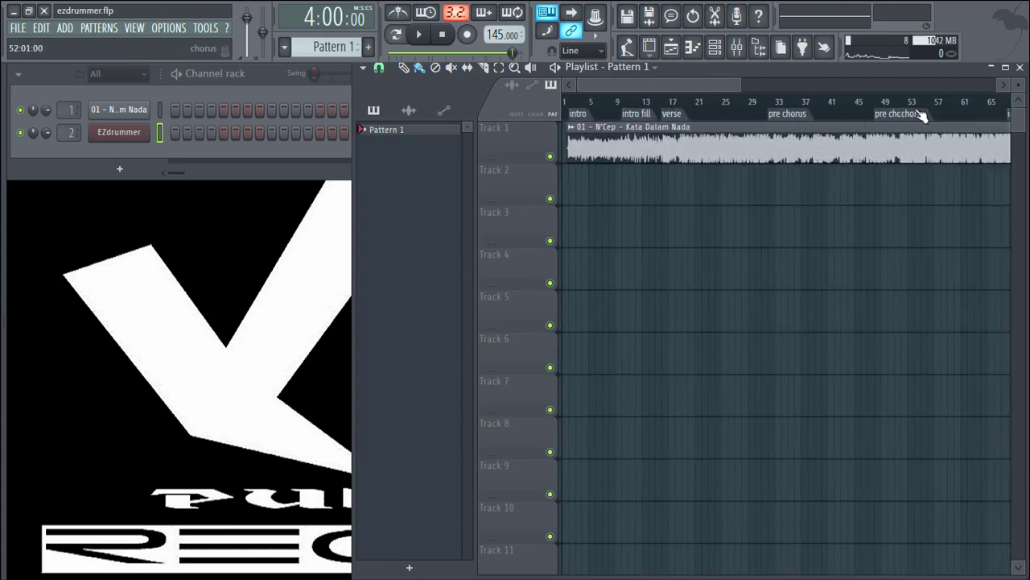
pyautogui.scroll(4, 1006, 114)
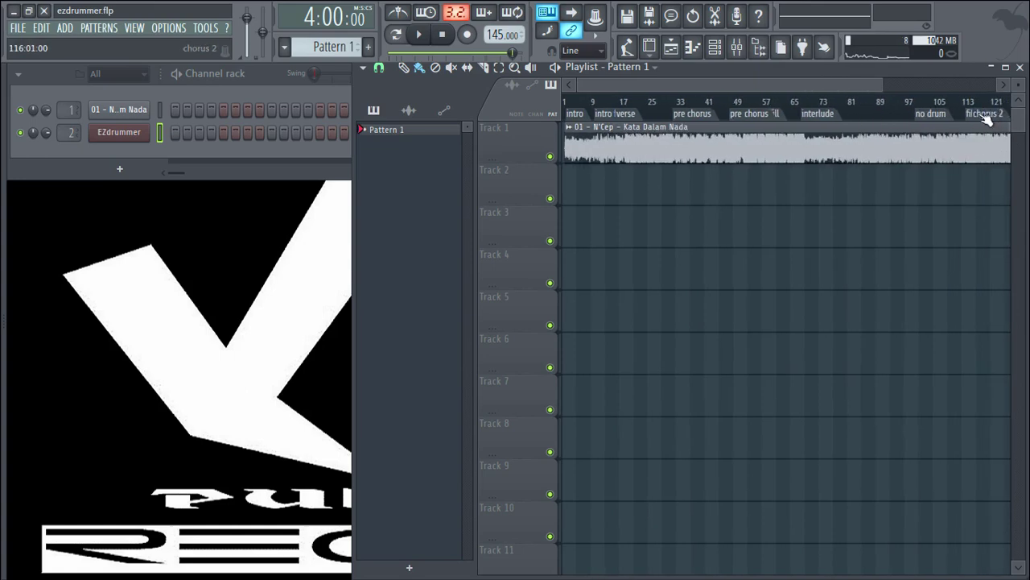
pyautogui.scroll(-5, 944, 115)
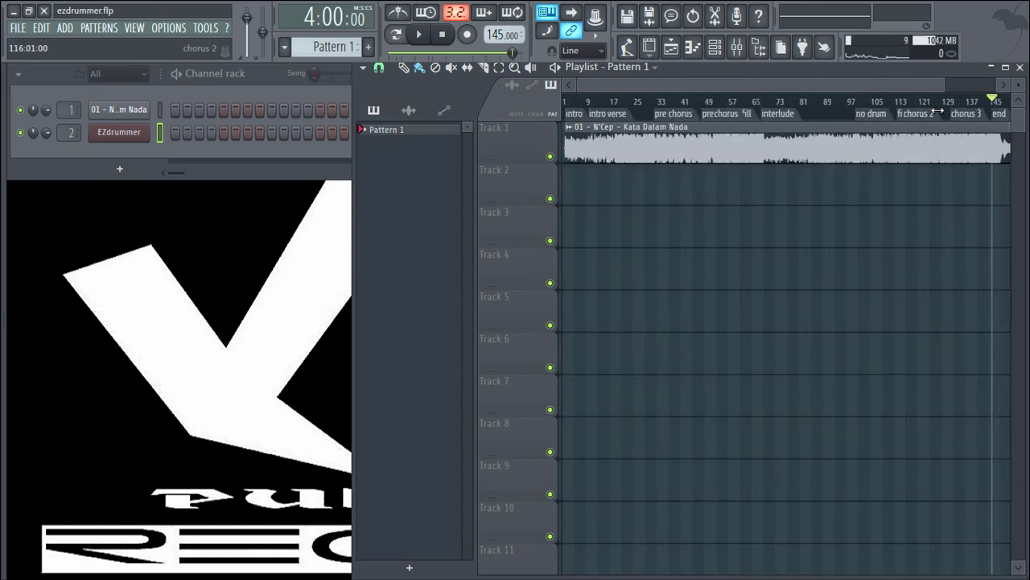
pyautogui.scroll(5, 964, 115)
pyautogui.scroll(-5, 899, 116)
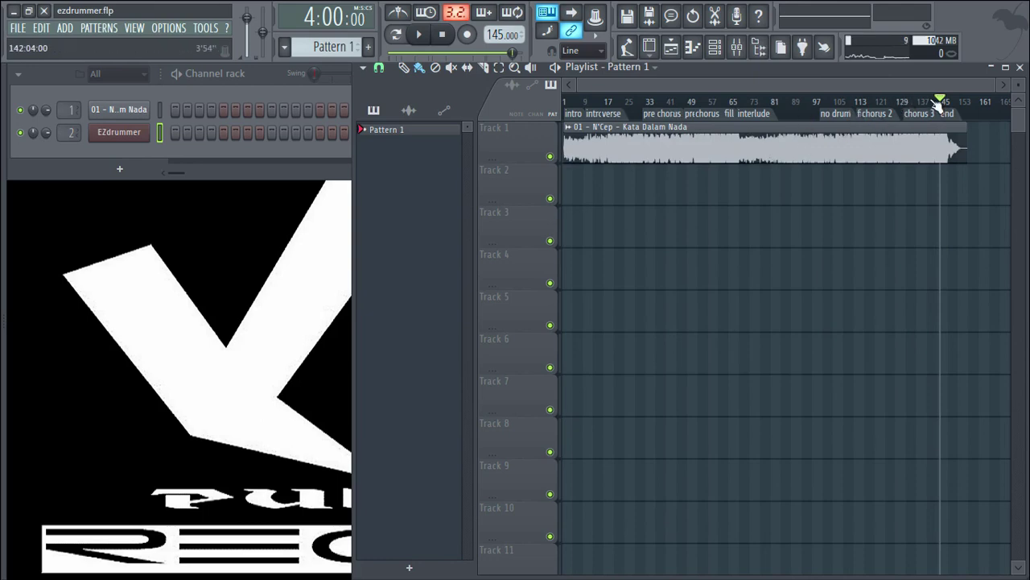
pyautogui.moveTo(942, 101); pyautogui.dragTo(799, 117)
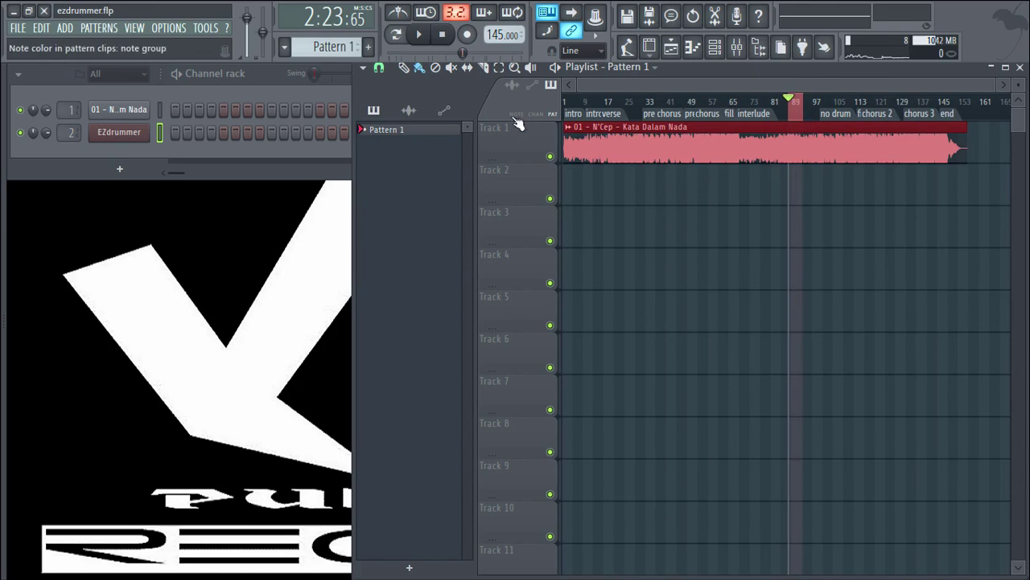
pyautogui.click(363, 68)
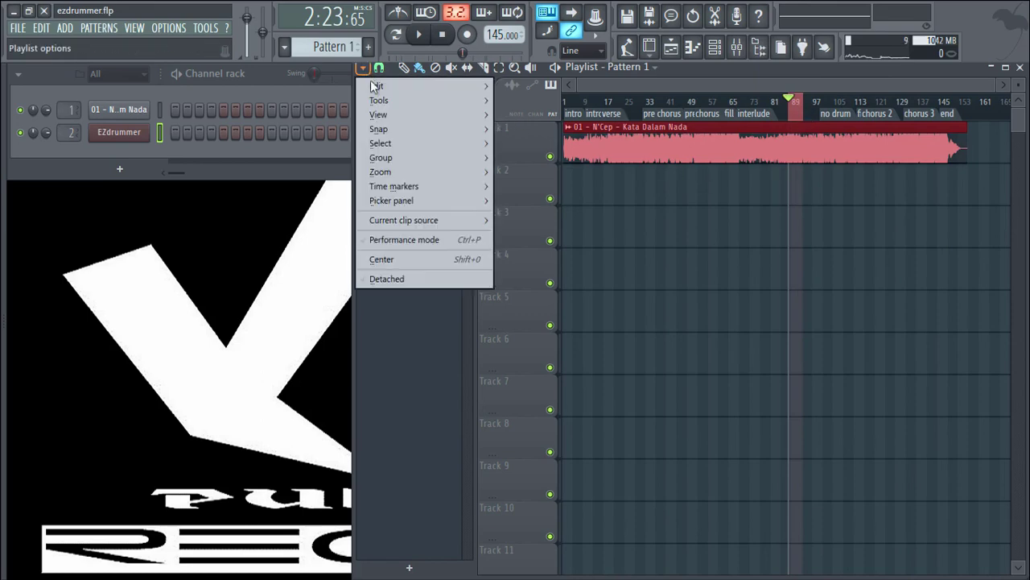
pyautogui.moveTo(392, 185)
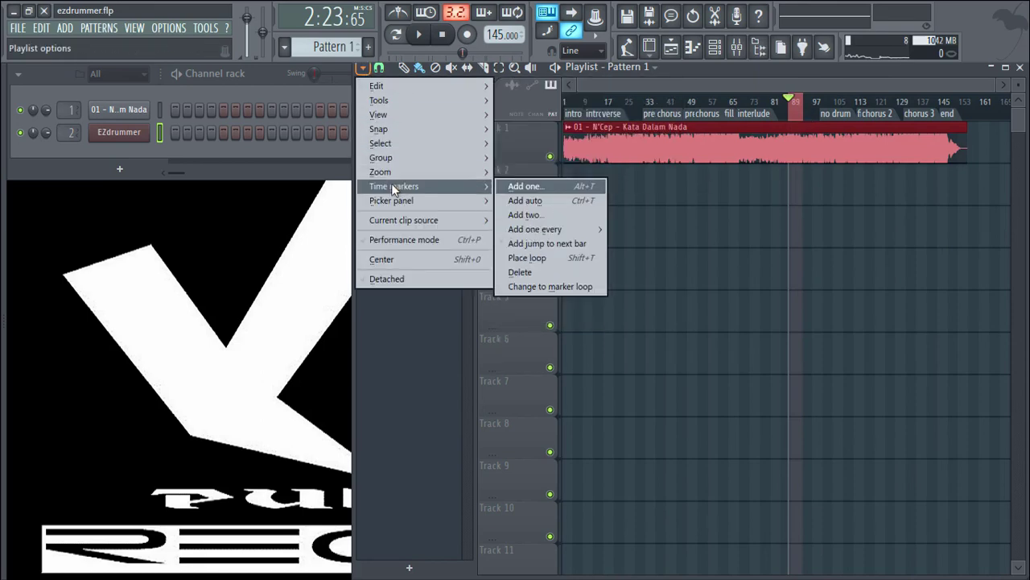
pyautogui.click(532, 186)
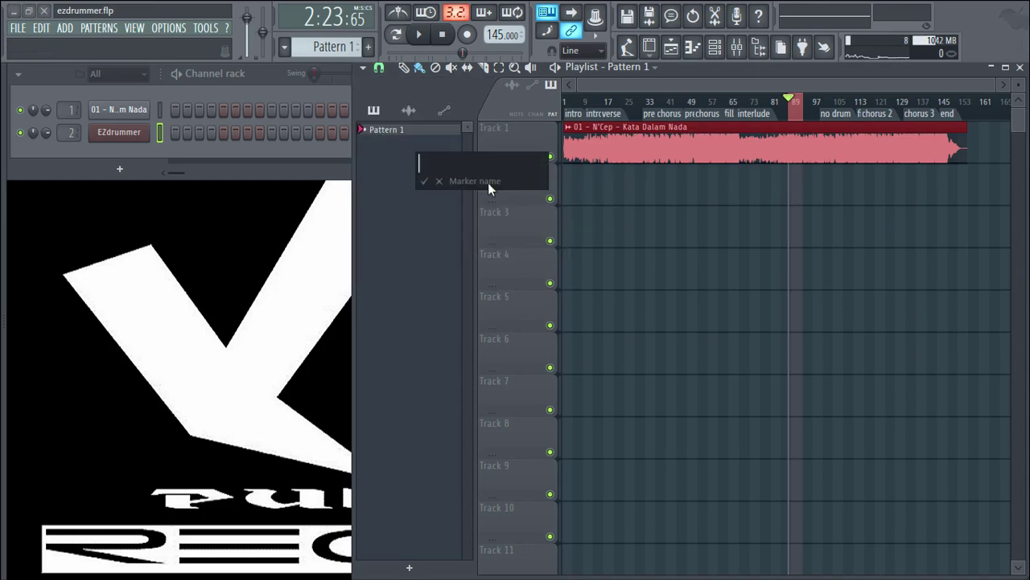
pyautogui.click(439, 182)
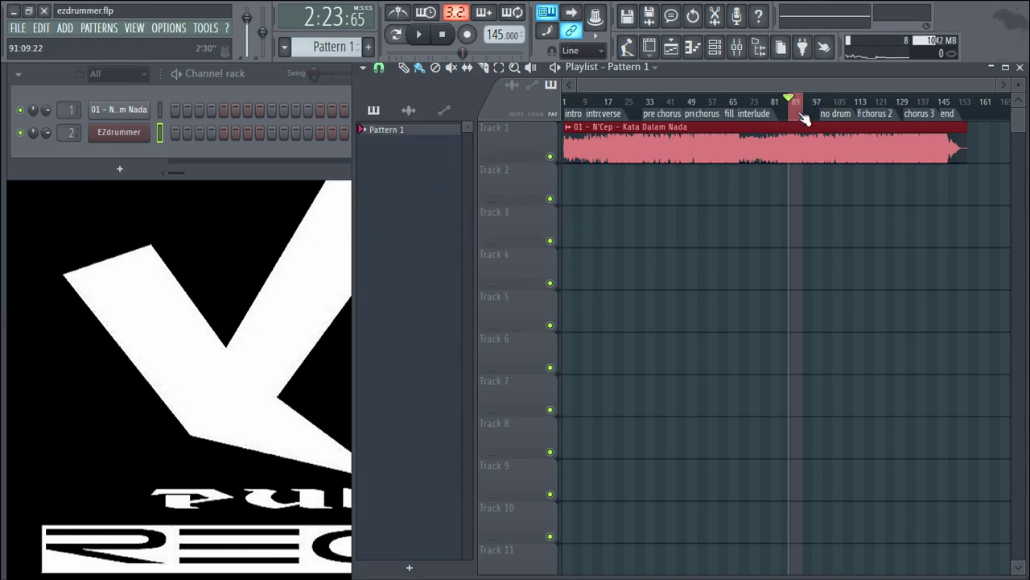
pyautogui.click(803, 119)
# Play the song from the beginning and audition the intro, intro fill, verse and pre chorus sections
pyautogui.moveTo(793, 103); pyautogui.dragTo(554, 129)
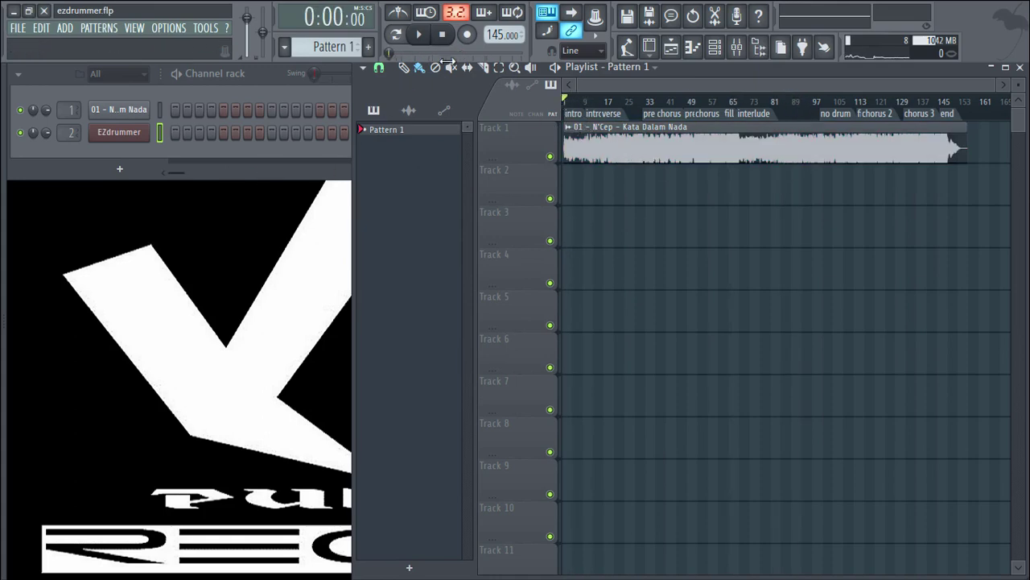
pyautogui.click(420, 36)
pyautogui.scroll(6, 595, 86)
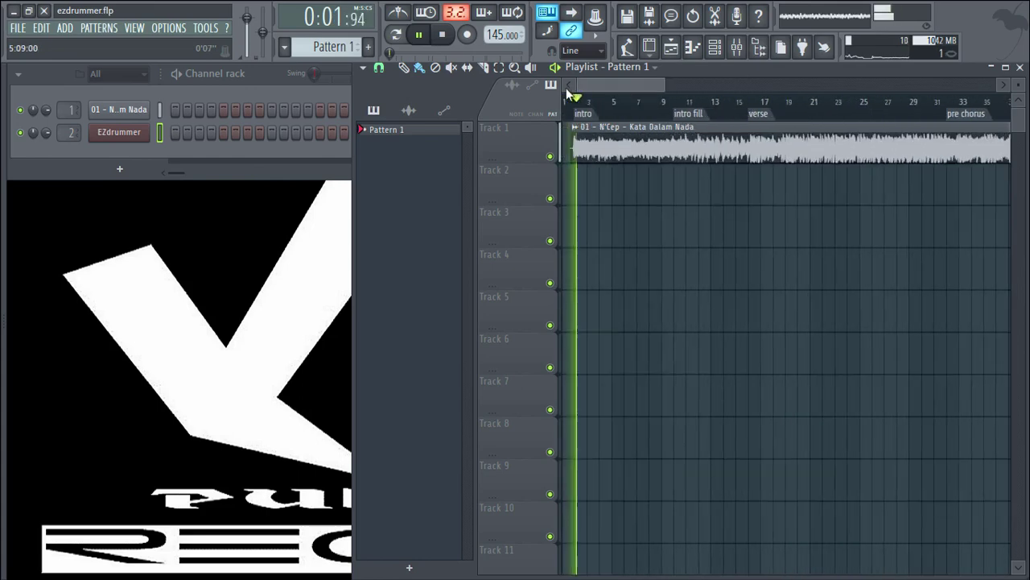
pyautogui.click(686, 115)
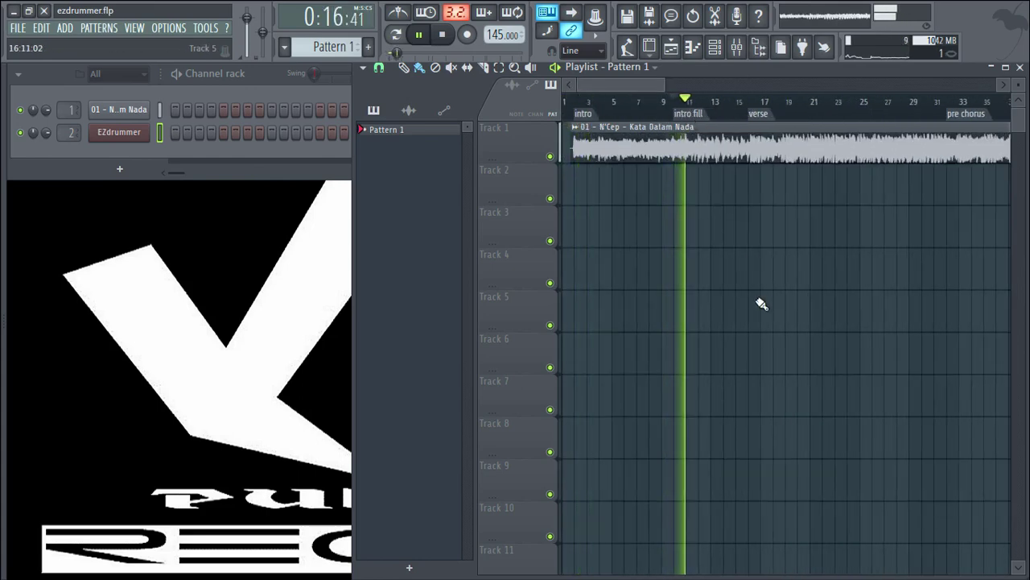
pyautogui.click(756, 114)
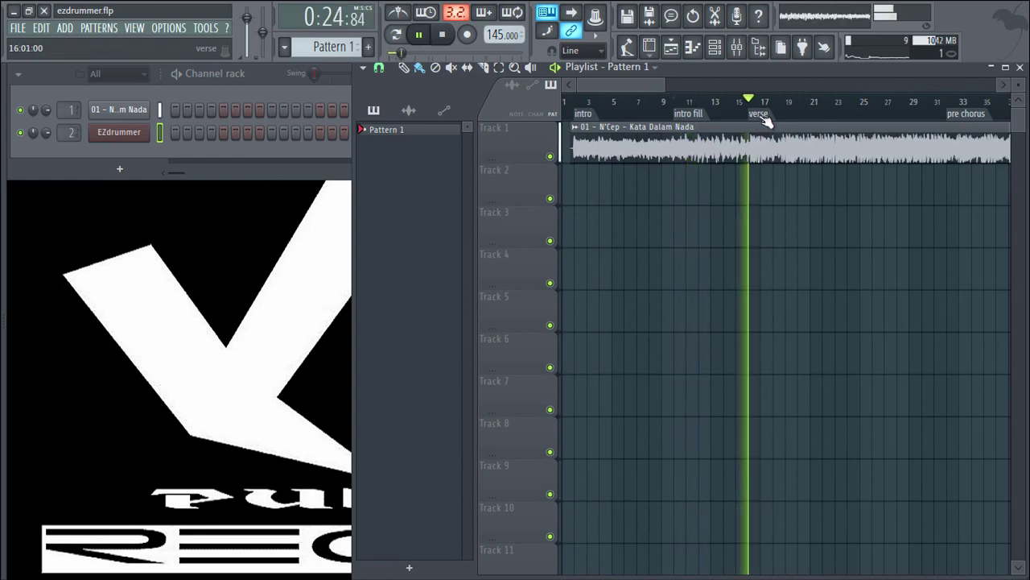
pyautogui.moveTo(648, 84); pyautogui.dragTo(665, 87)
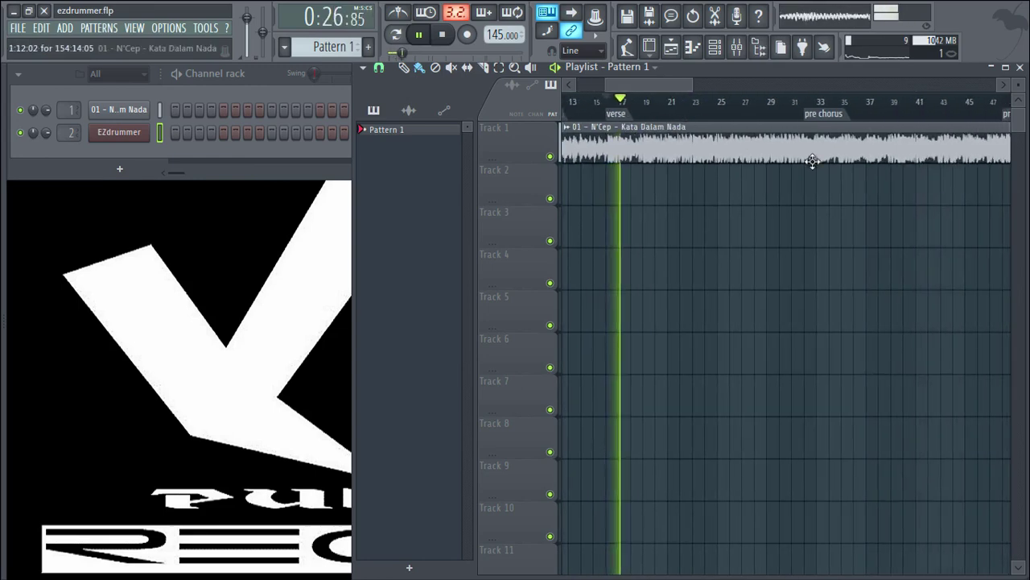
pyautogui.click(825, 113)
pyautogui.scroll(-3, 844, 103)
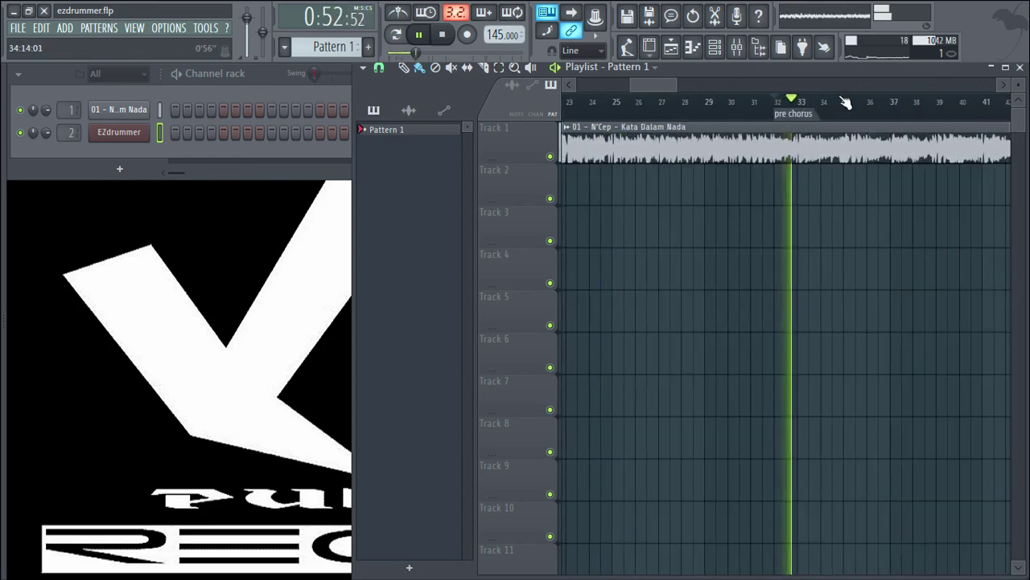
# Audition the remaining marked sections through chorus 2, chorus 3 and the end, and stop playback
pyautogui.moveTo(681, 85); pyautogui.dragTo(874, 89)
pyautogui.click(775, 114)
pyautogui.click(771, 113)
pyautogui.click(805, 112)
pyautogui.click(802, 114)
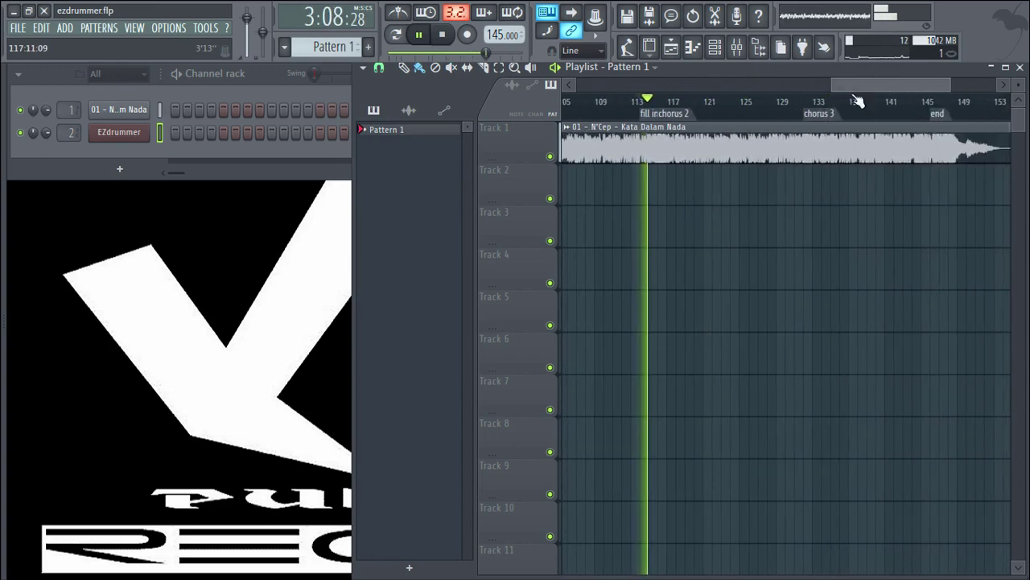
pyautogui.click(817, 113)
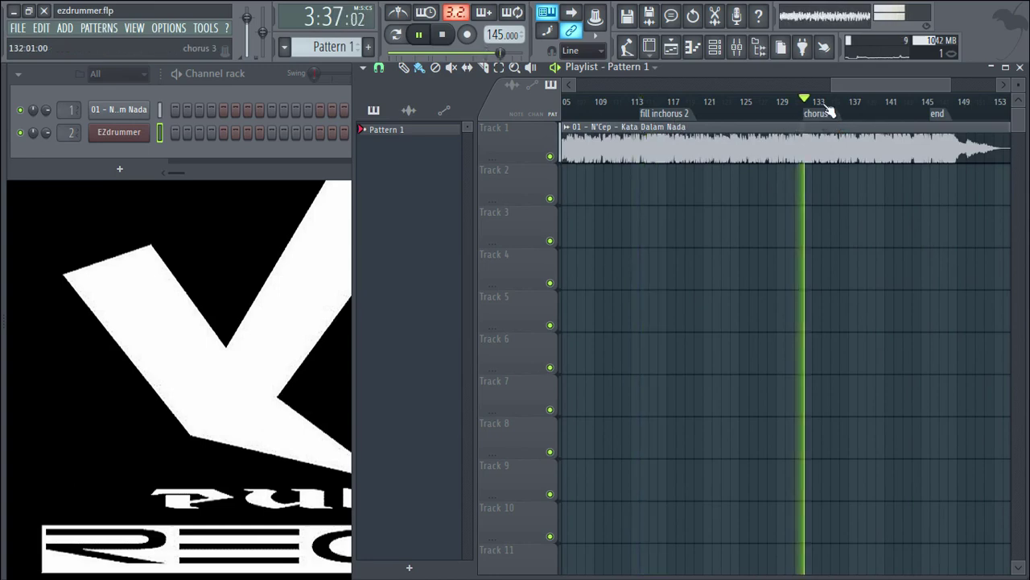
pyautogui.moveTo(844, 86); pyautogui.dragTo(862, 87)
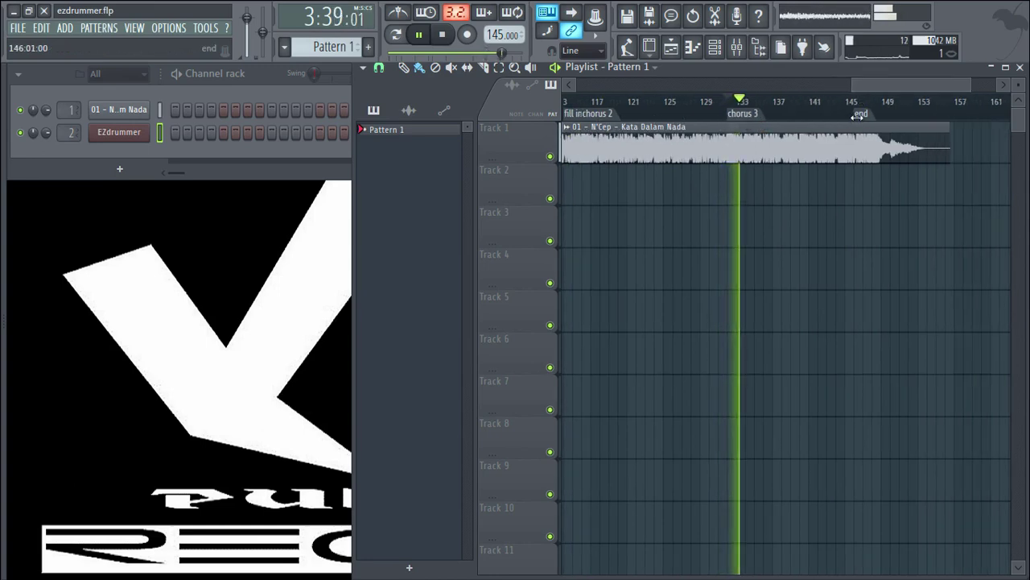
pyautogui.click(867, 117)
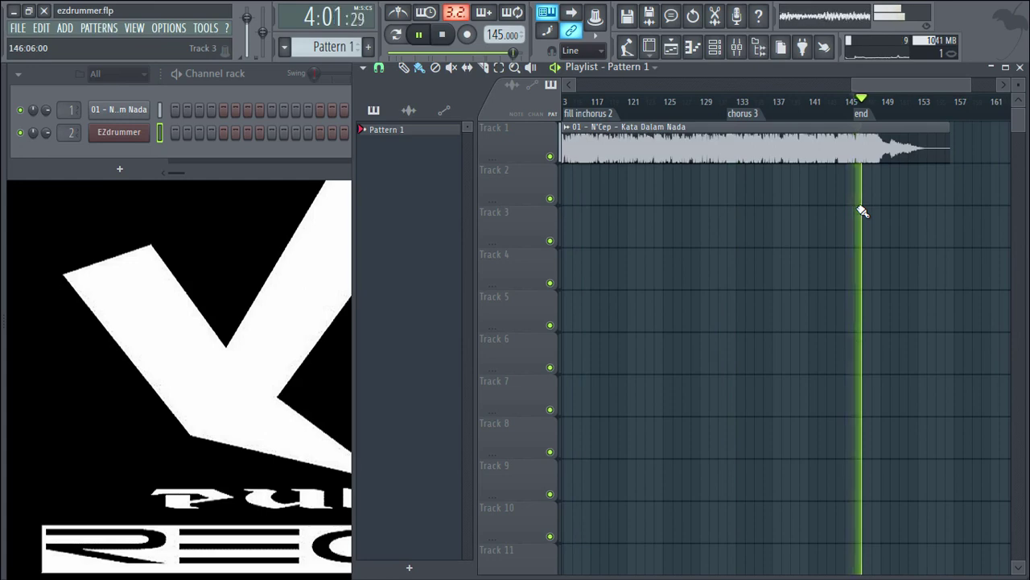
pyautogui.click(448, 43)
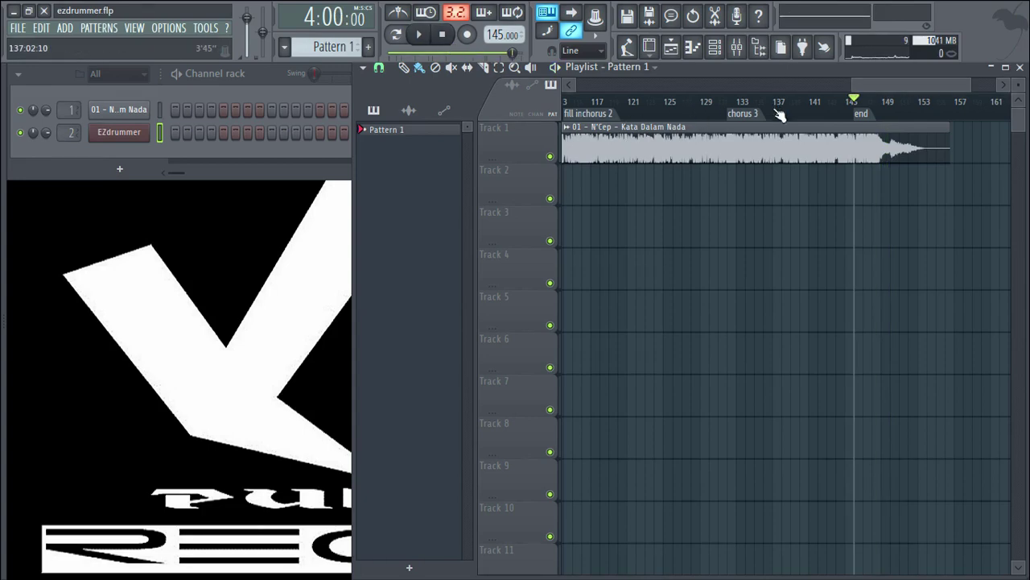
# Return the playhead to the start of the song, just before the intro marker
pyautogui.scroll(-5, 779, 112)
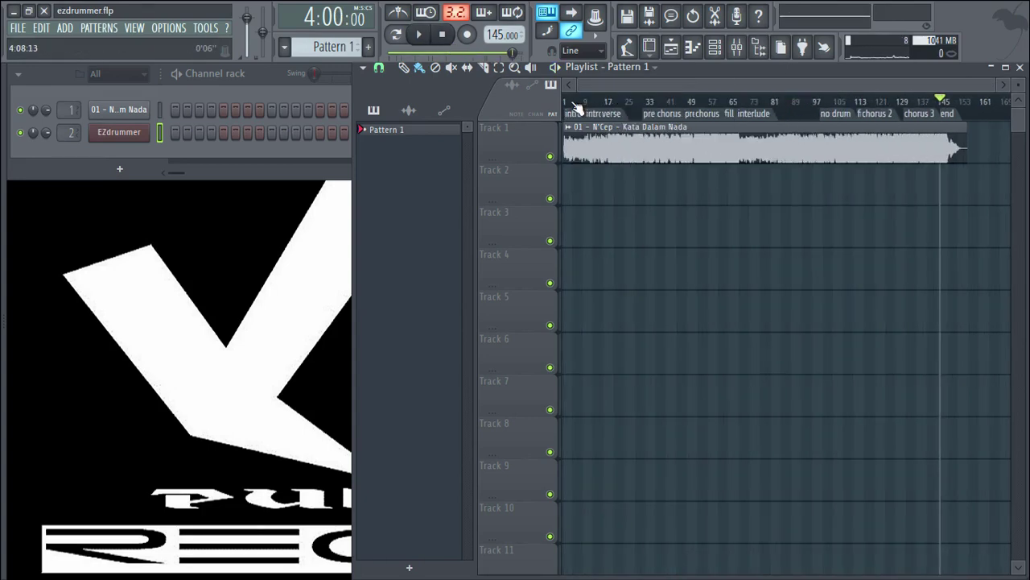
pyautogui.click(574, 102)
pyautogui.scroll(4, 577, 105)
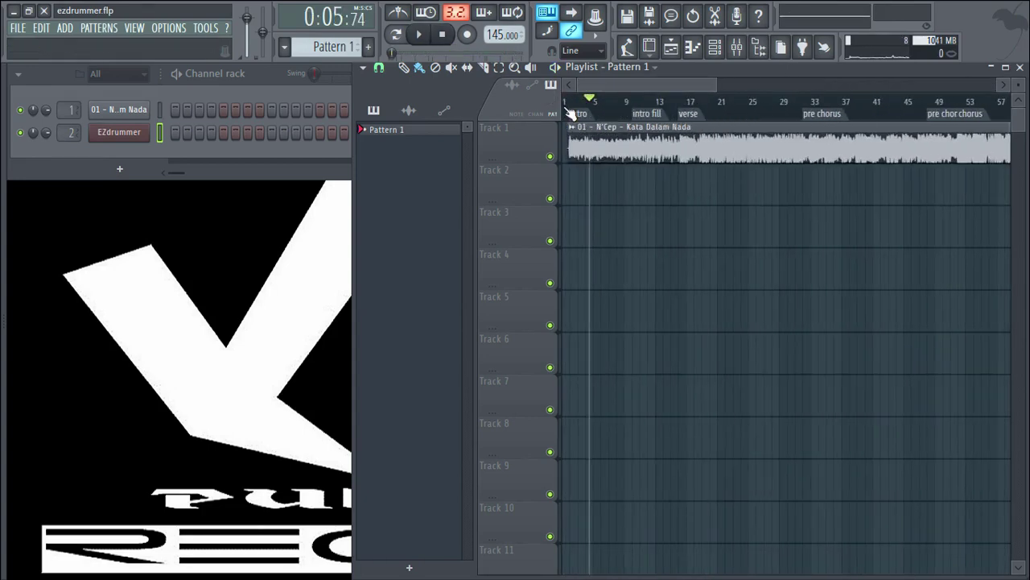
pyautogui.click(576, 108)
pyautogui.scroll(3, 576, 103)
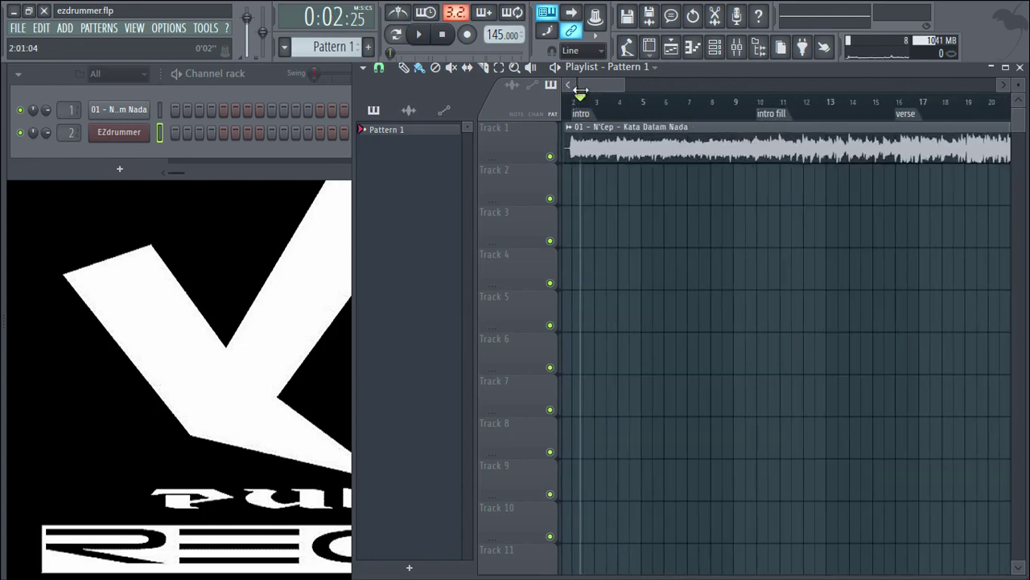
pyautogui.click(576, 106)
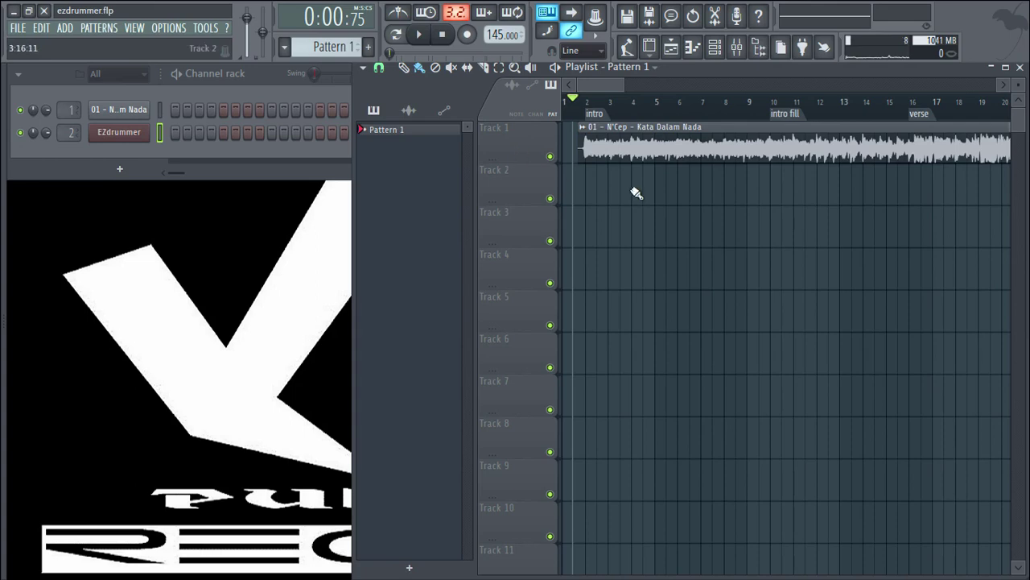
# Open the EZdrummer channel's instrument and start a Tap2Find groove search
pyautogui.rightClick(127, 139)
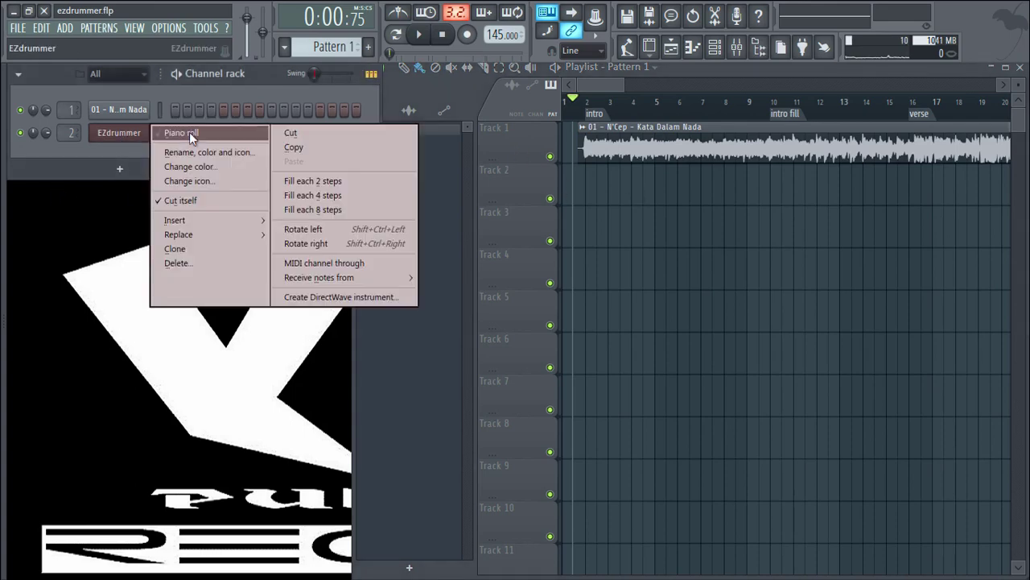
pyautogui.click(129, 153)
pyautogui.click(121, 132)
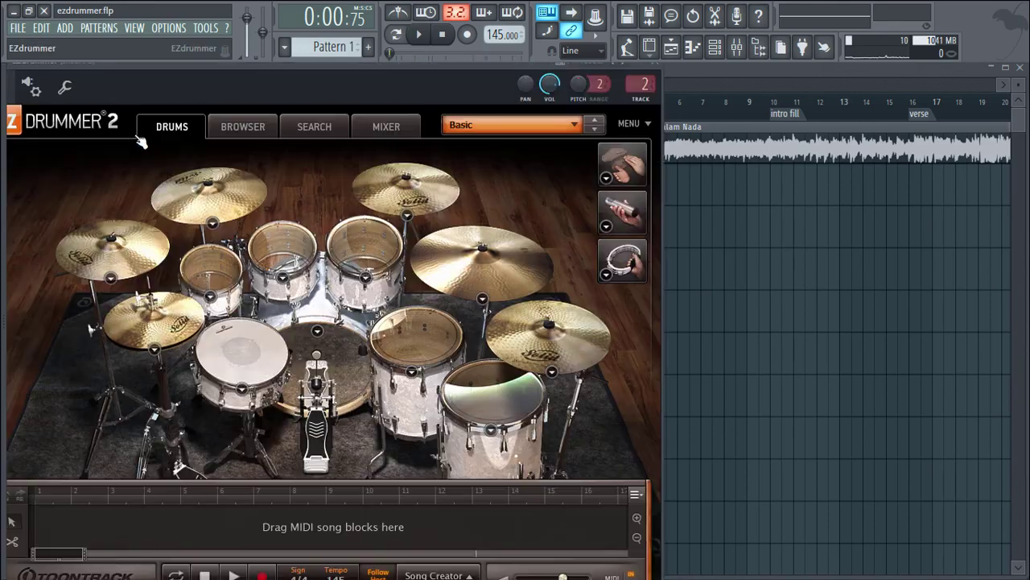
pyautogui.moveTo(362, 74); pyautogui.dragTo(597, 68)
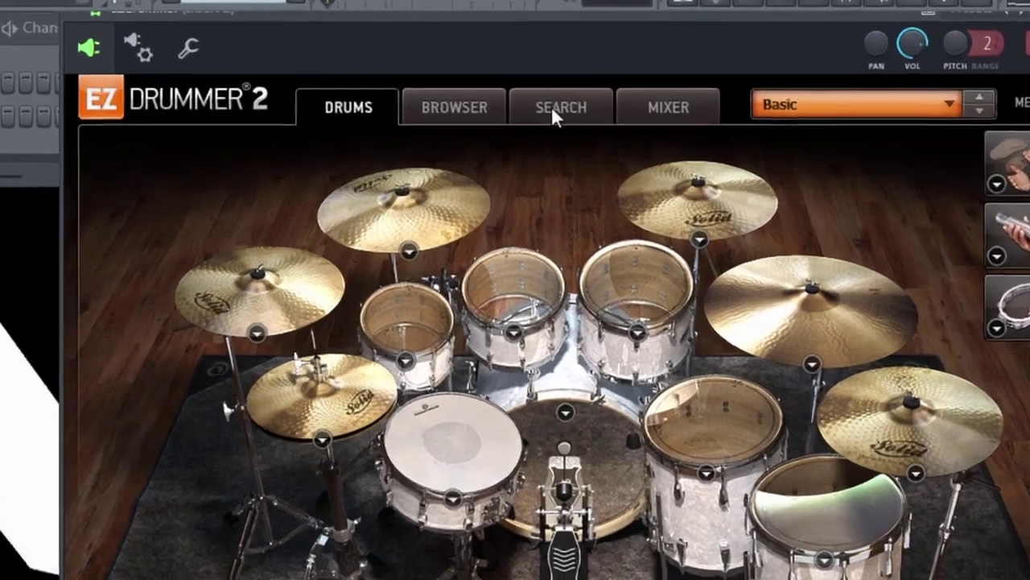
pyautogui.click(539, 125)
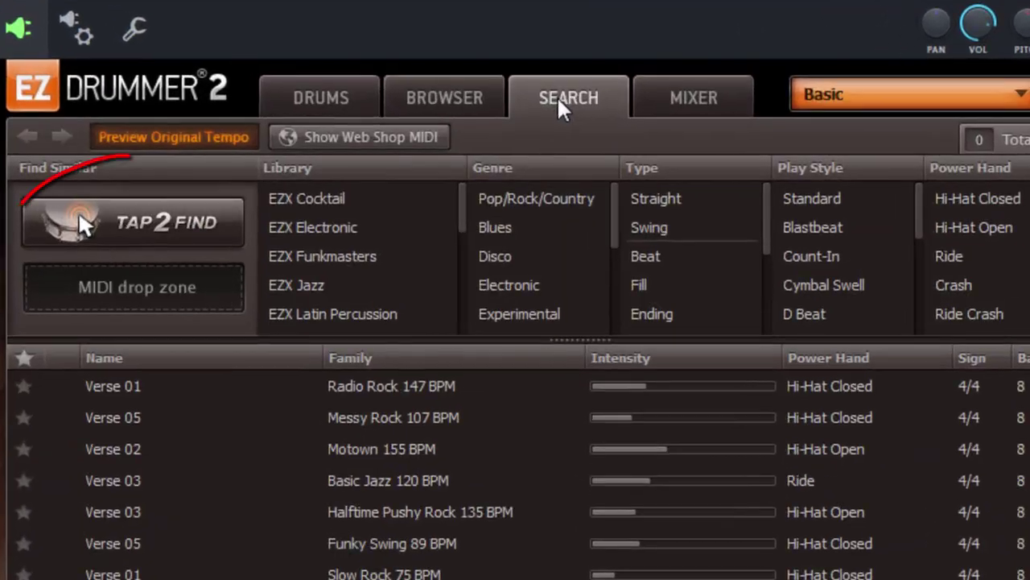
pyautogui.click(155, 238)
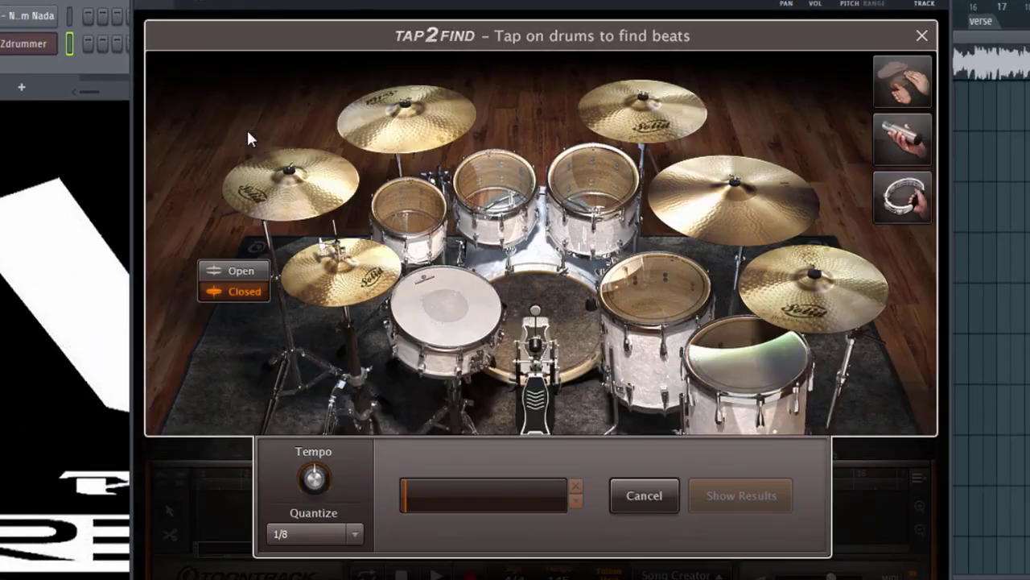
pyautogui.click(538, 334)
pyautogui.click(454, 327)
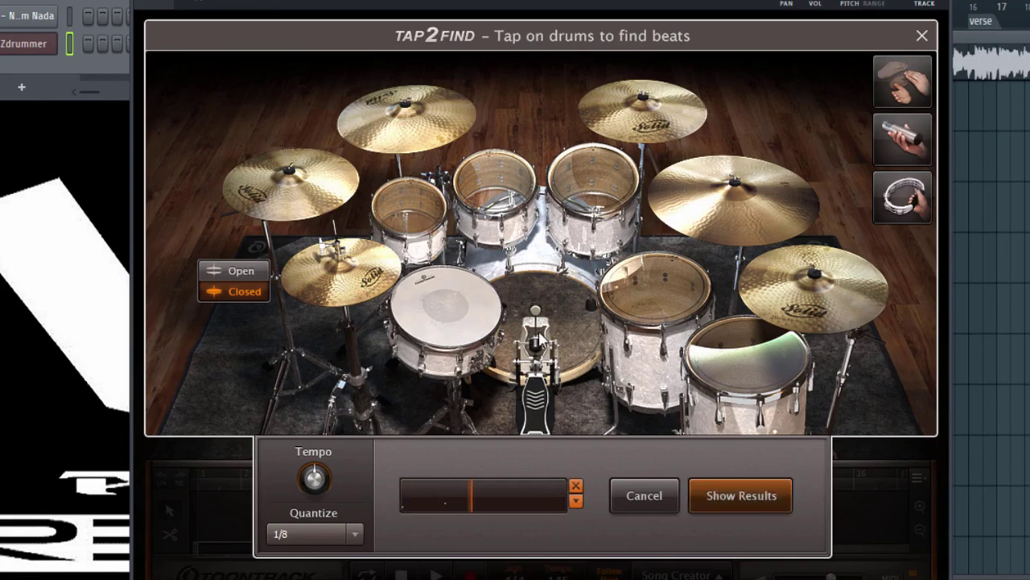
pyautogui.click(541, 340)
pyautogui.click(478, 319)
pyautogui.click(533, 344)
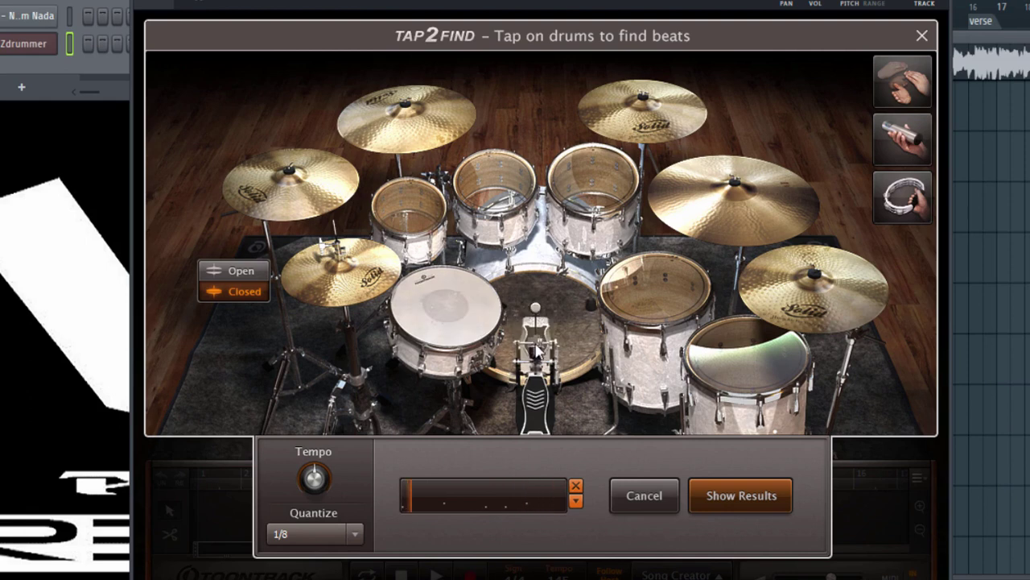
pyautogui.click(576, 486)
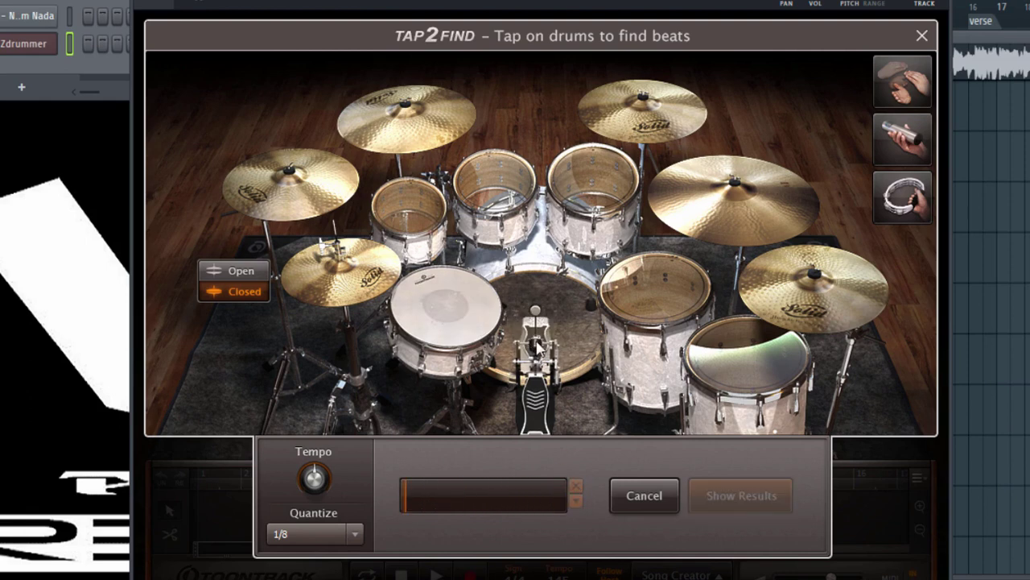
# Tap a kick and snare beat on the kit and show the matching grooves
pyautogui.click(536, 344)
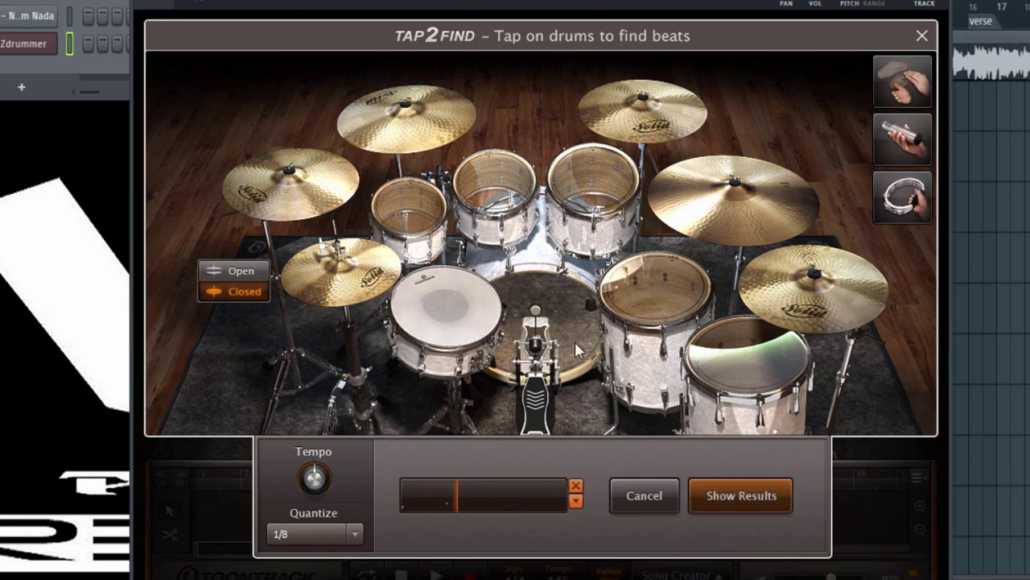
pyautogui.click(557, 344)
pyautogui.click(445, 307)
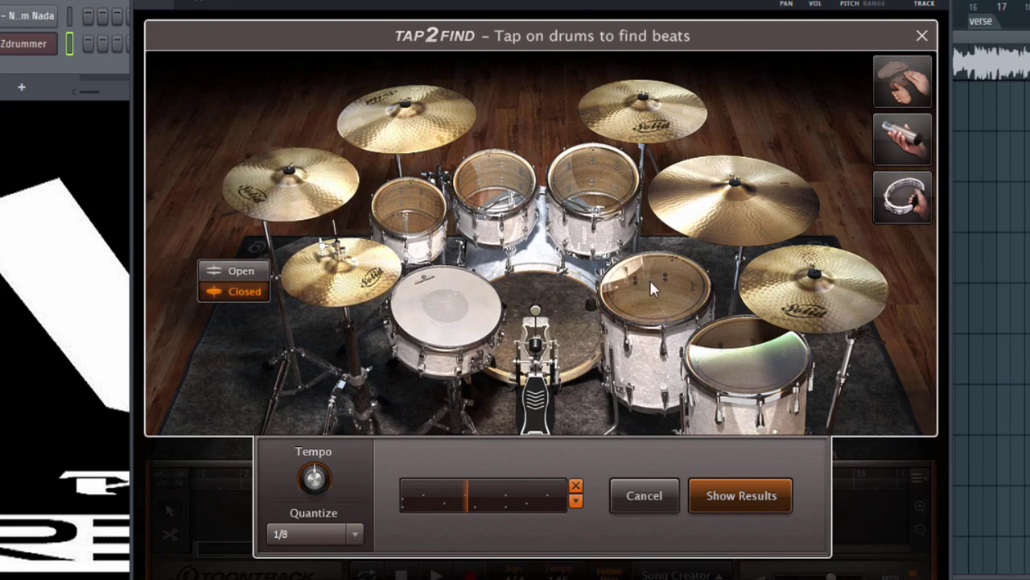
pyautogui.click(739, 494)
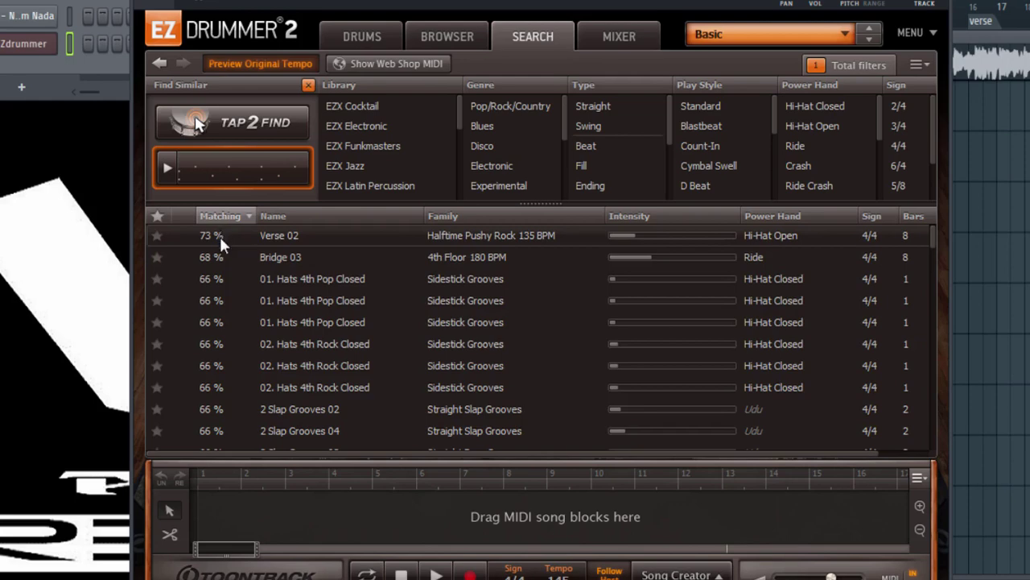
# Browse the matching grooves and audition Verse 02, Bridge 03 and the first 01. Hats 4th Pop Closed groove
pyautogui.scroll(-10, 226, 336)
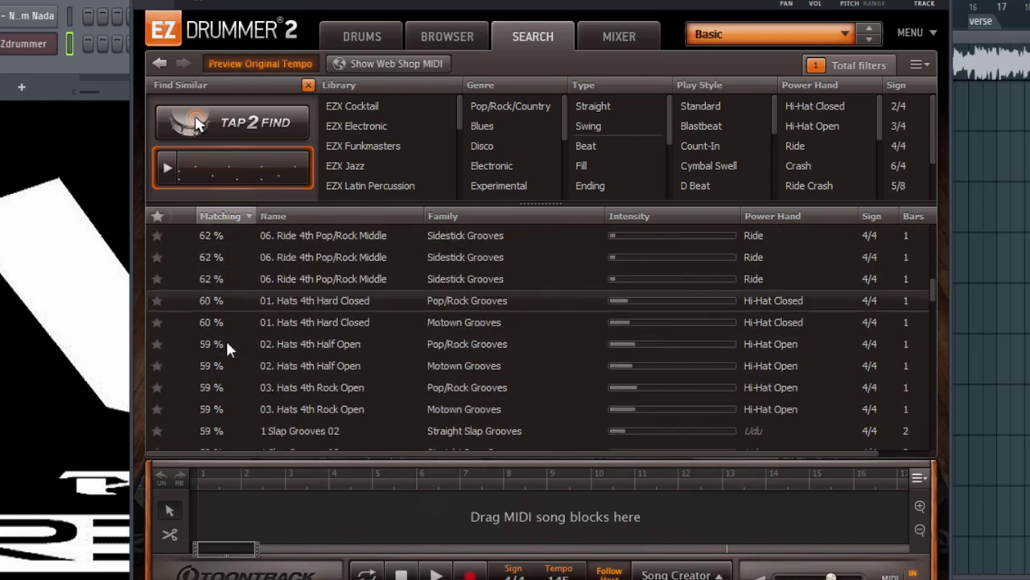
pyautogui.scroll(8, 242, 391)
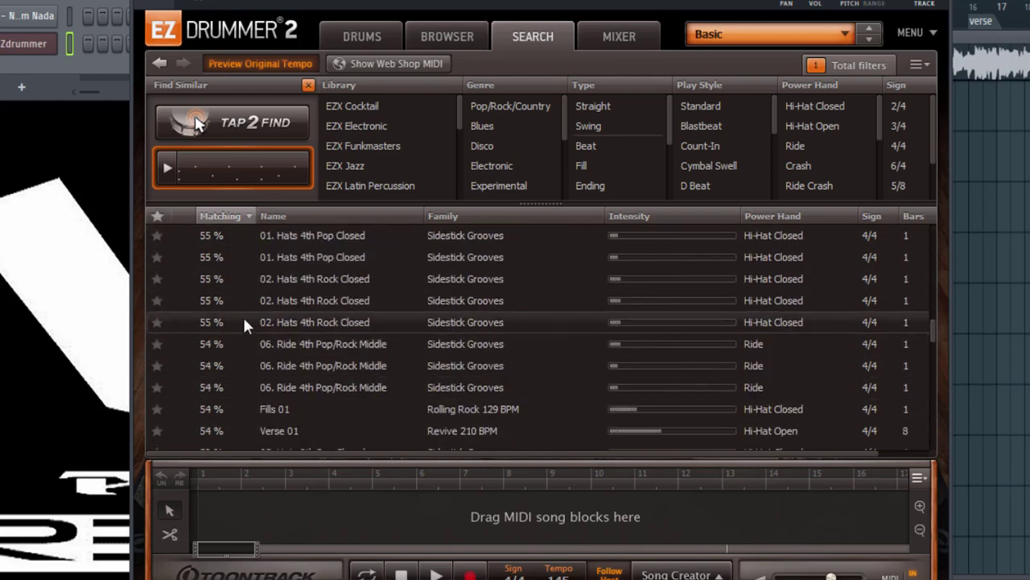
pyautogui.scroll(2, 238, 311)
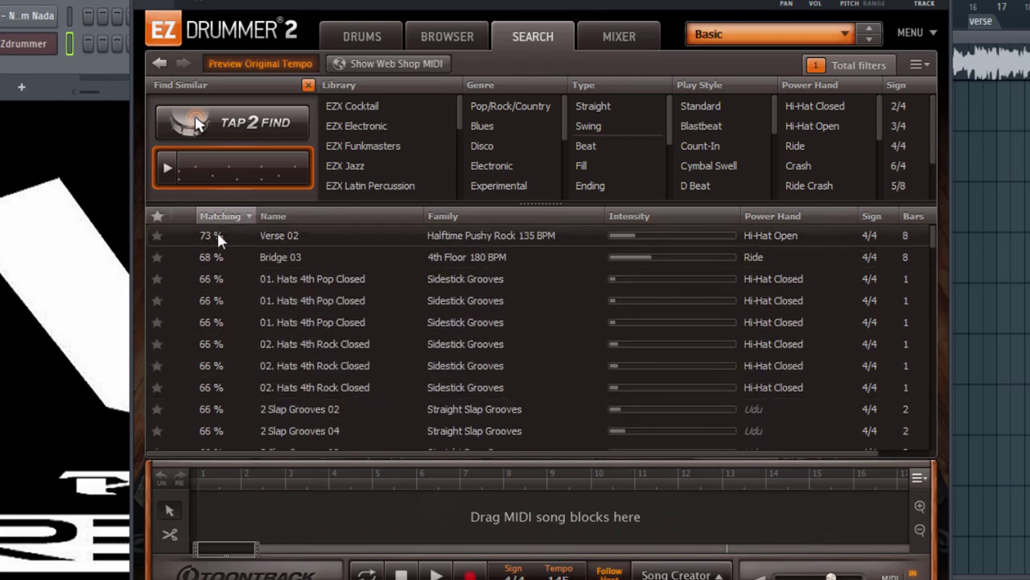
pyautogui.click(182, 236)
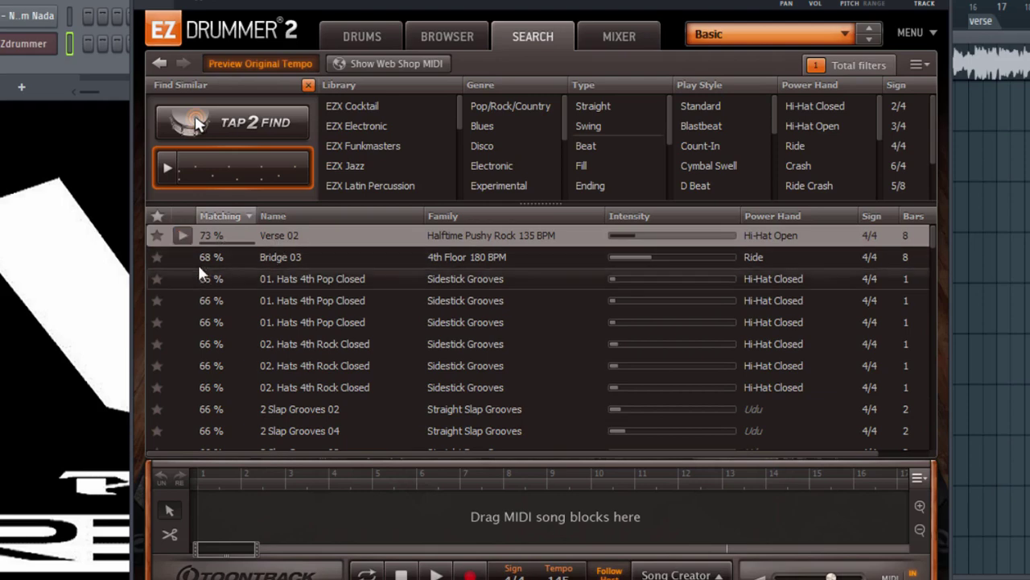
pyautogui.click(183, 257)
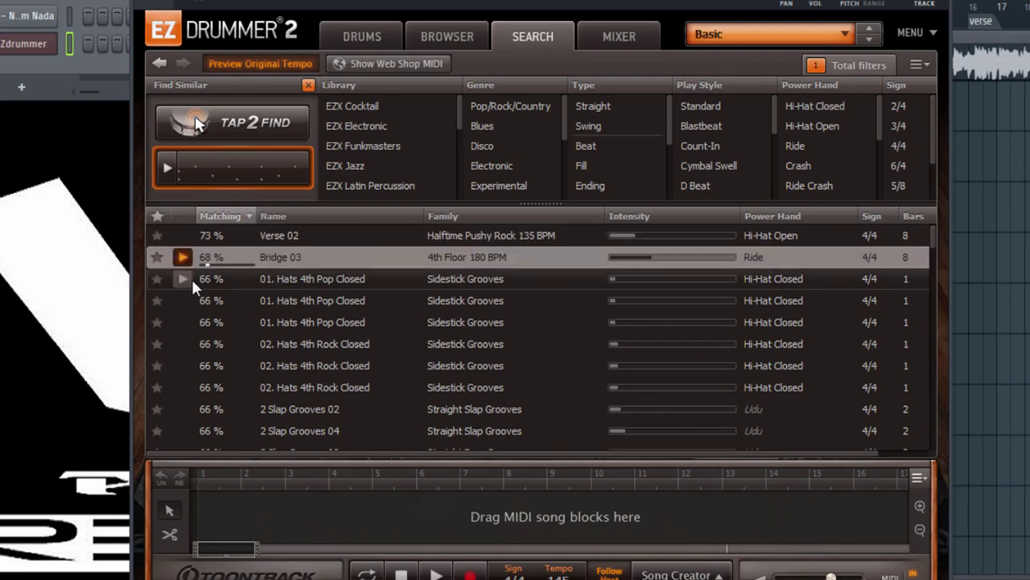
pyautogui.click(190, 279)
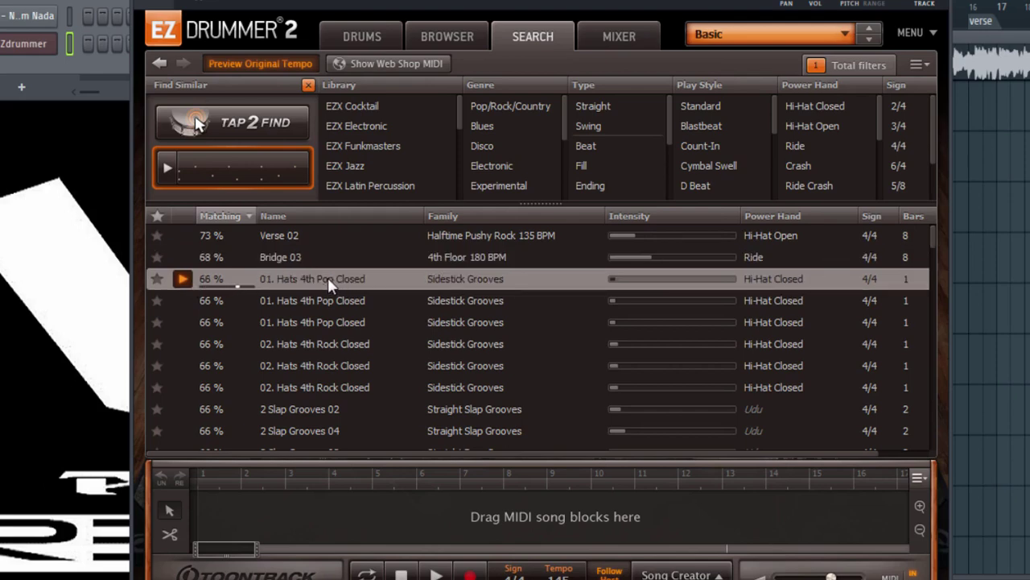
pyautogui.click(184, 279)
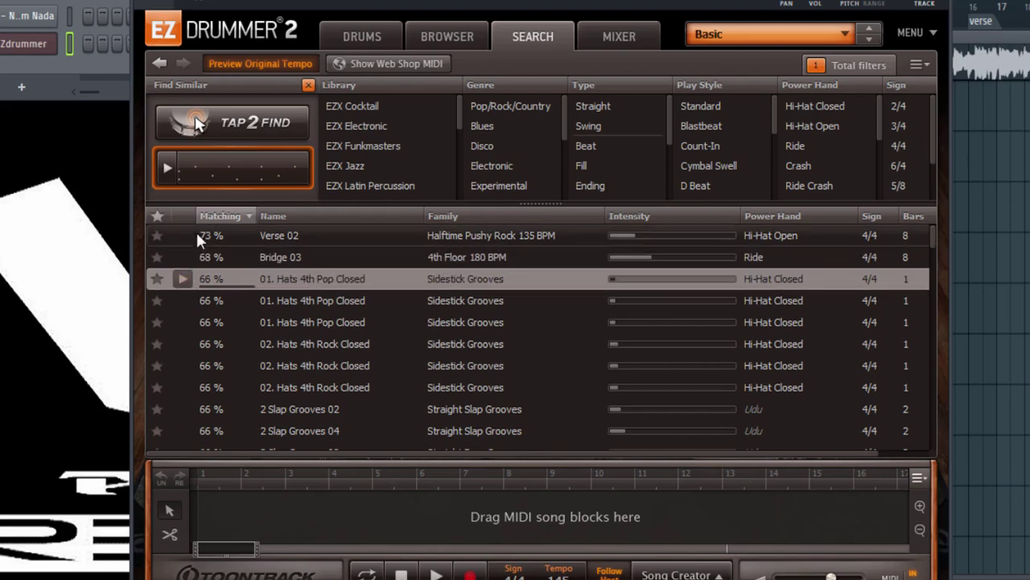
# Copy the Verse 02 groove from the search results into the EZdrummer channel of Pattern 1
pyautogui.click(316, 239)
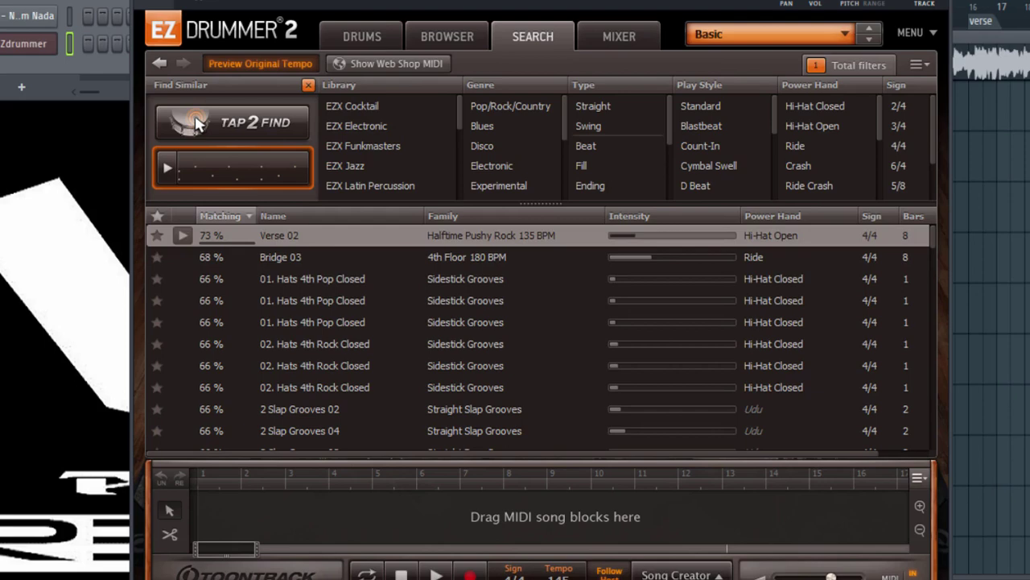
pyautogui.click(142, 1)
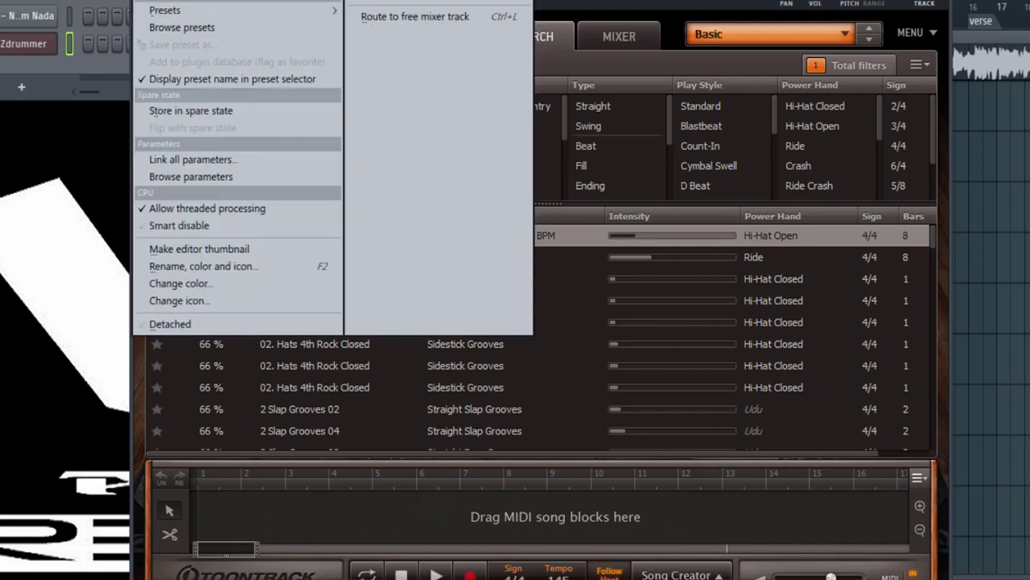
pyautogui.click(161, 1)
pyautogui.click(161, 1)
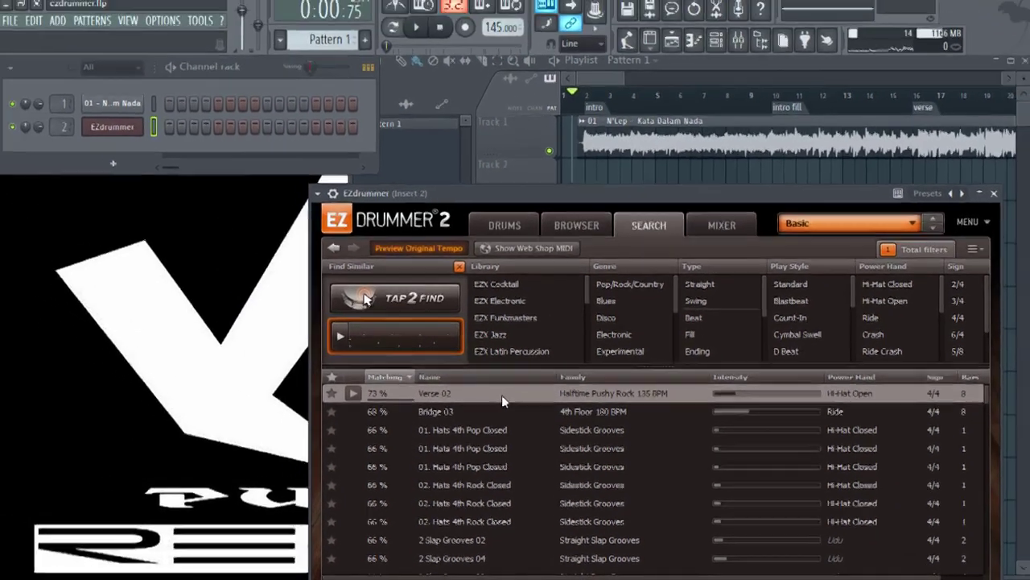
pyautogui.moveTo(502, 394); pyautogui.dragTo(126, 125)
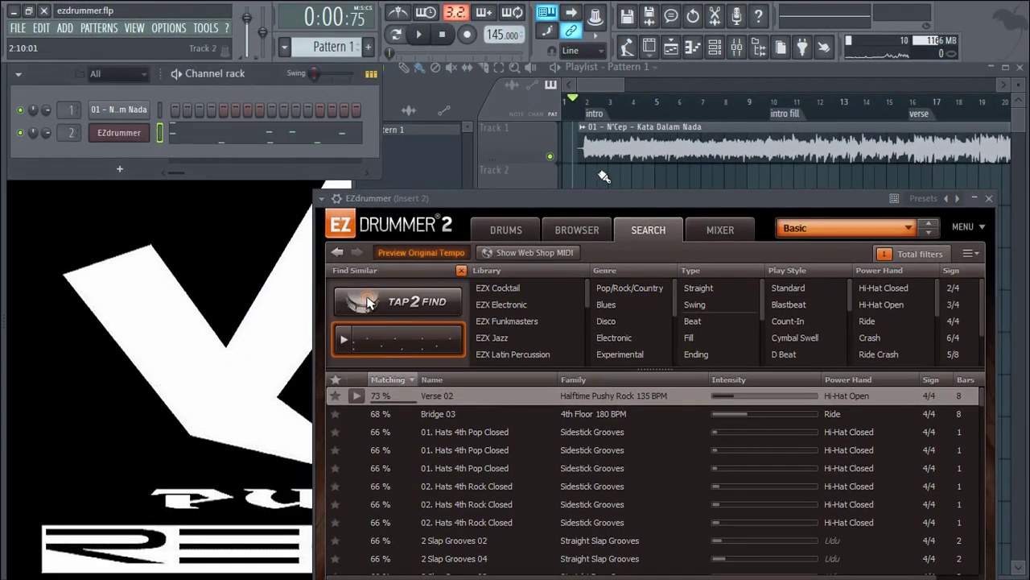
pyautogui.click(603, 176)
pyautogui.rightClick(601, 184)
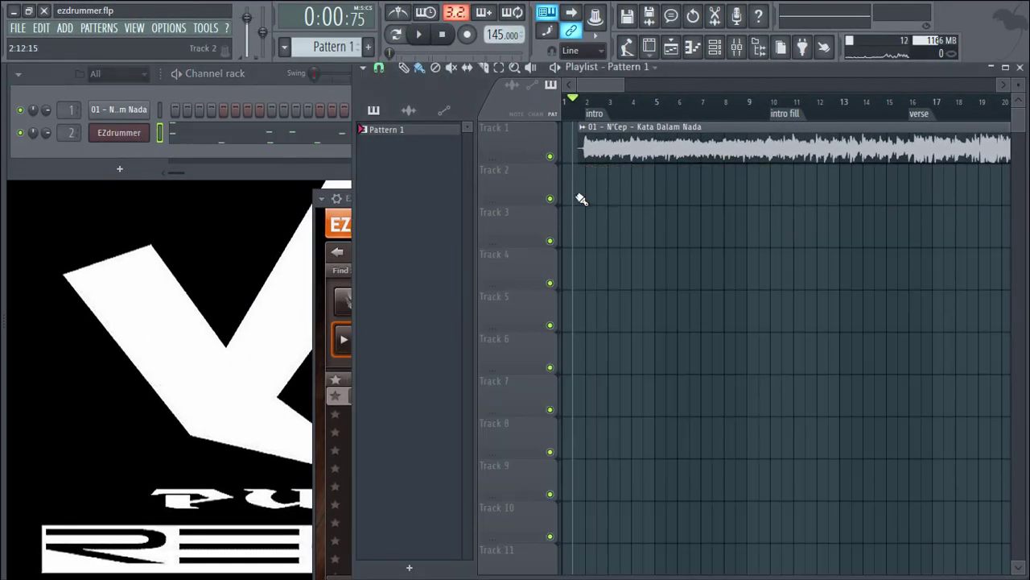
pyautogui.click(316, 236)
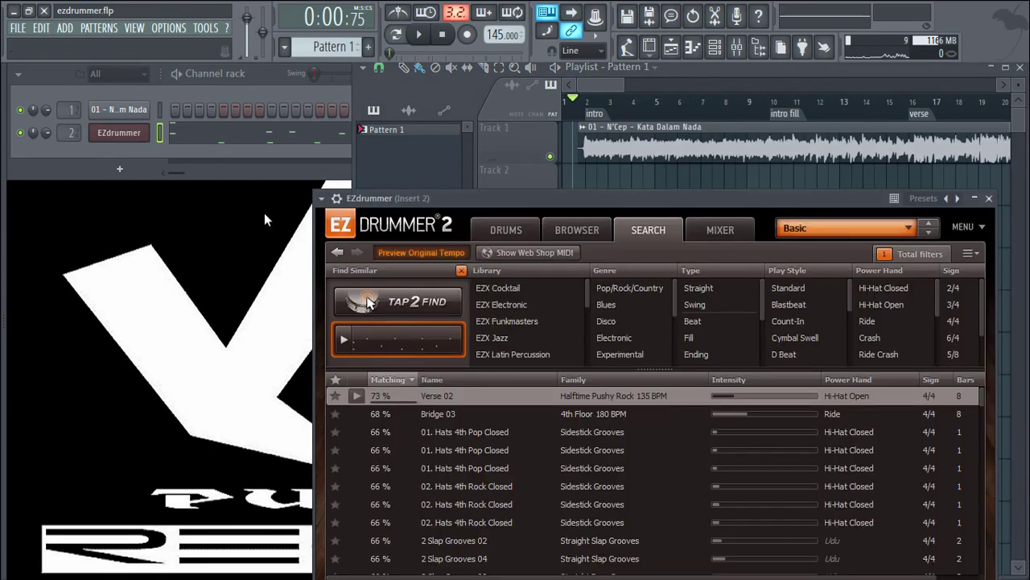
# Place the Verse 02 groove on EZdrummer's song track, starting at bar 2
pyautogui.moveTo(589, 200); pyautogui.dragTo(448, 62)
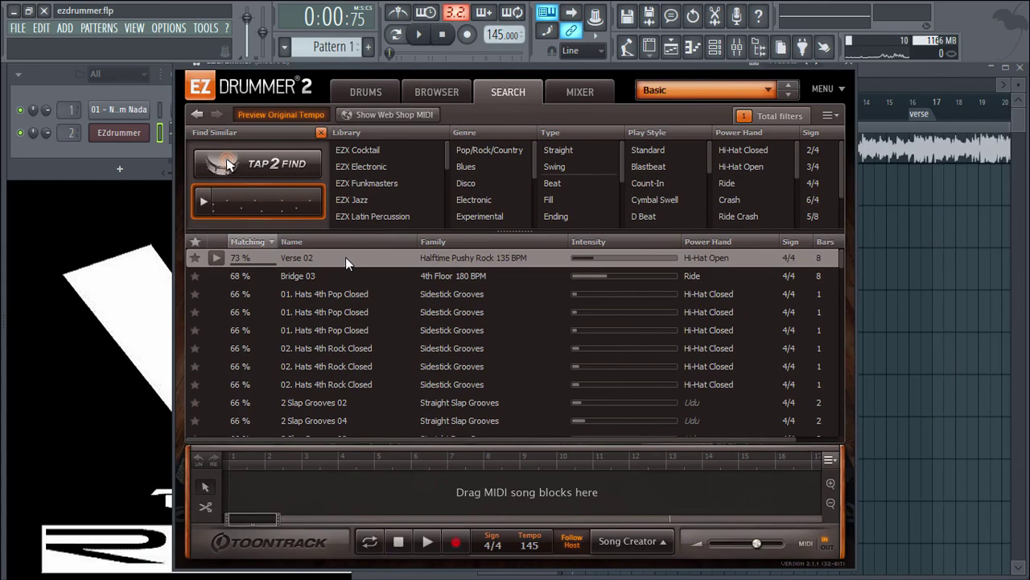
pyautogui.moveTo(345, 257); pyautogui.dragTo(228, 483)
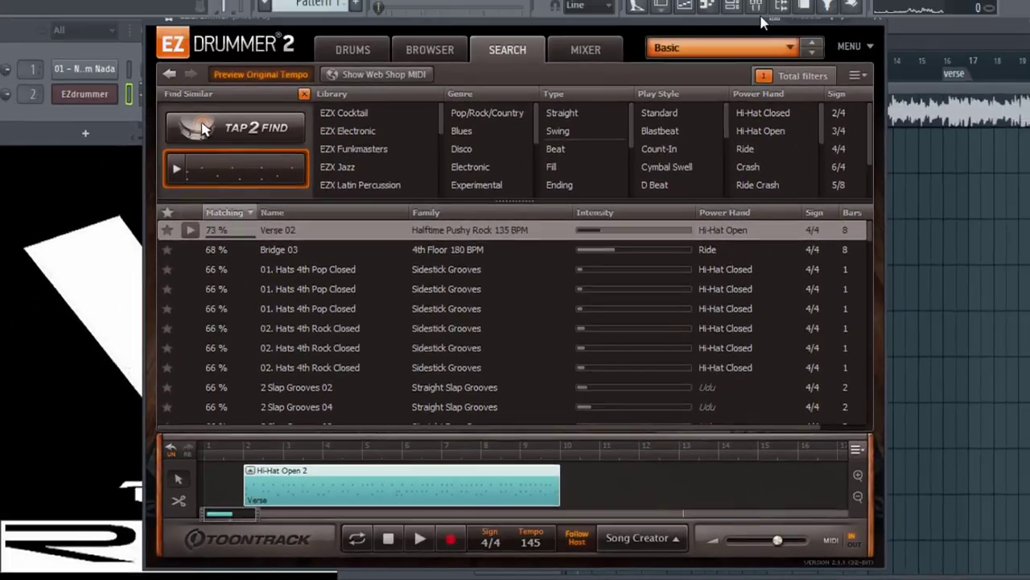
pyautogui.moveTo(680, 19); pyautogui.dragTo(431, 119)
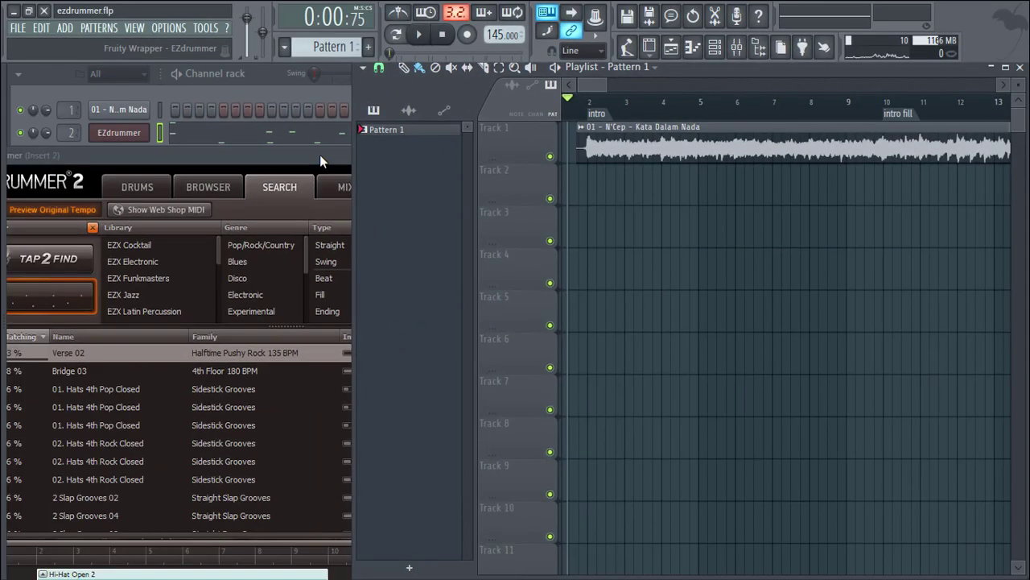
pyautogui.doubleClick(320, 155)
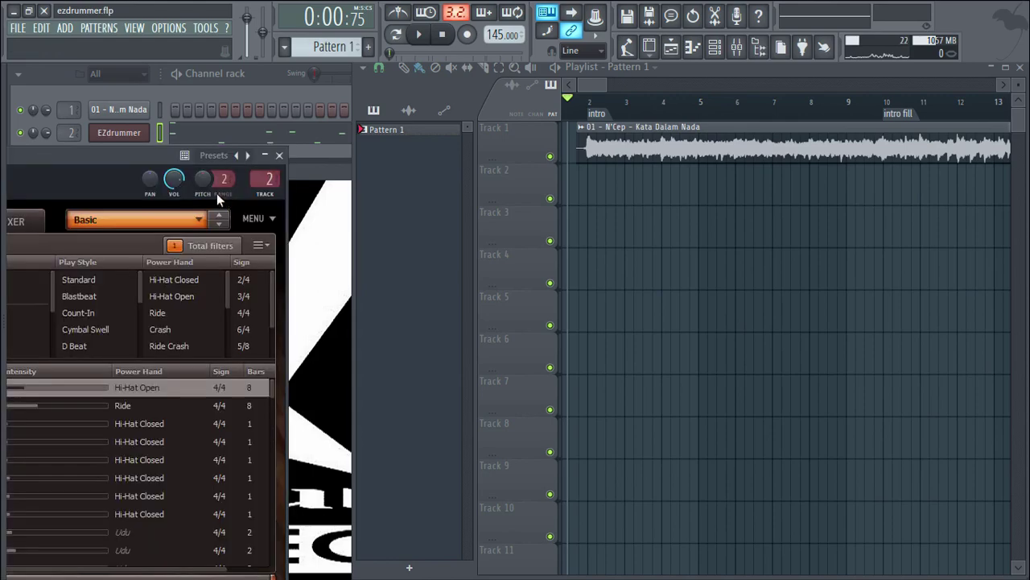
pyautogui.moveTo(75, 158); pyautogui.dragTo(559, 55)
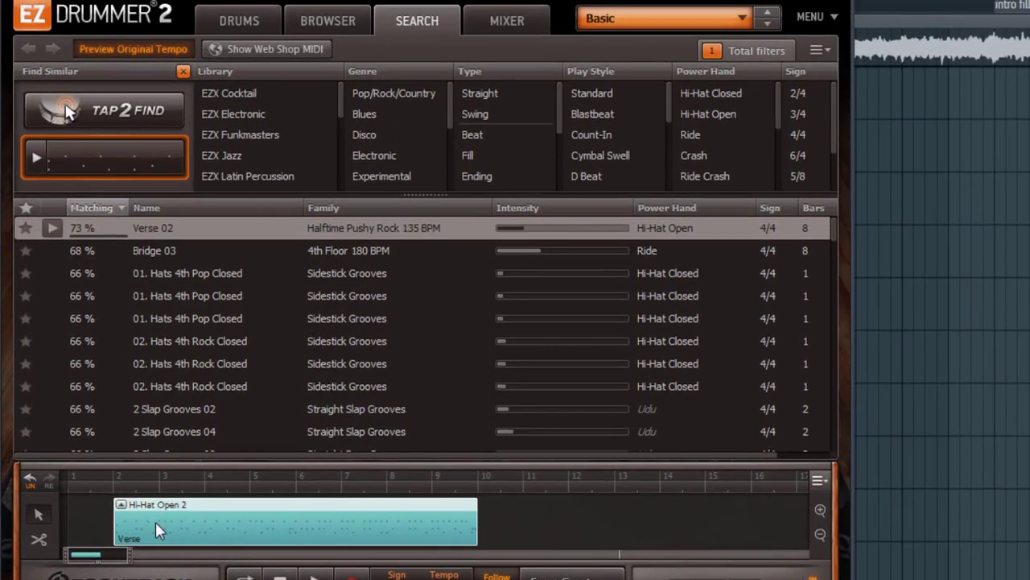
# Open the verse block for play style editing and play it in a loop from bar 2 to bar 10
pyautogui.doubleClick(155, 523)
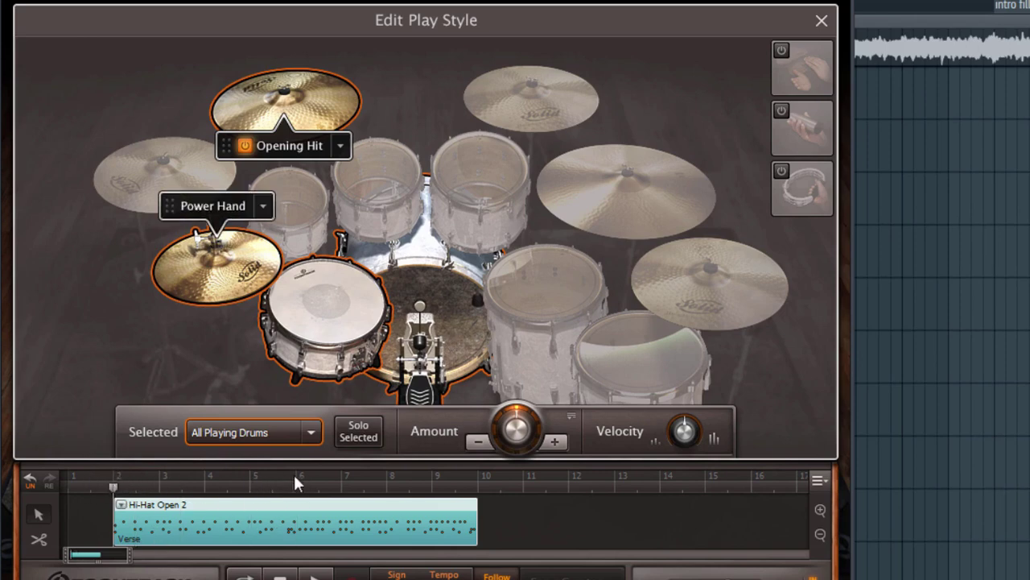
pyautogui.press('space')
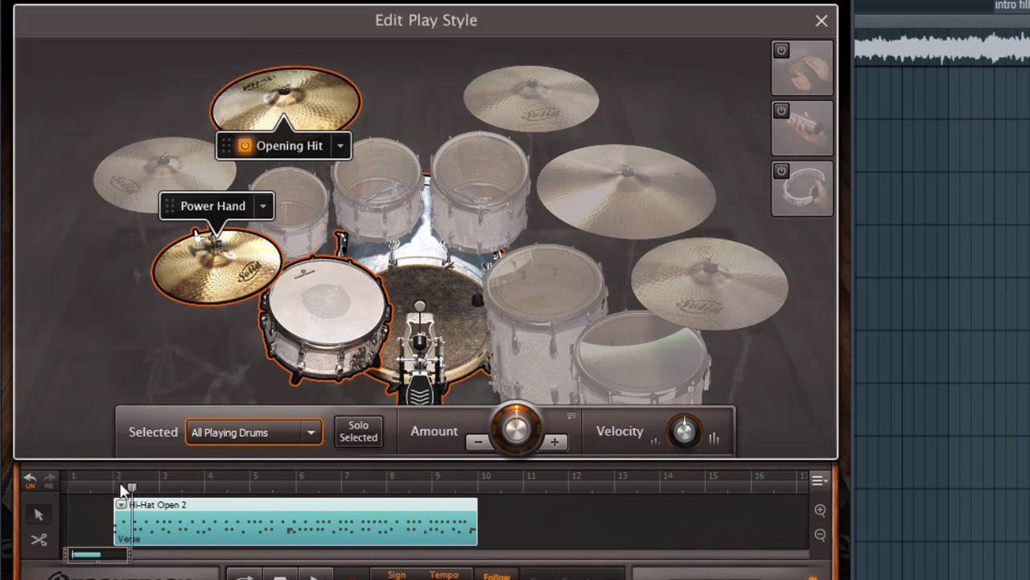
pyautogui.moveTo(115, 471); pyautogui.dragTo(476, 483)
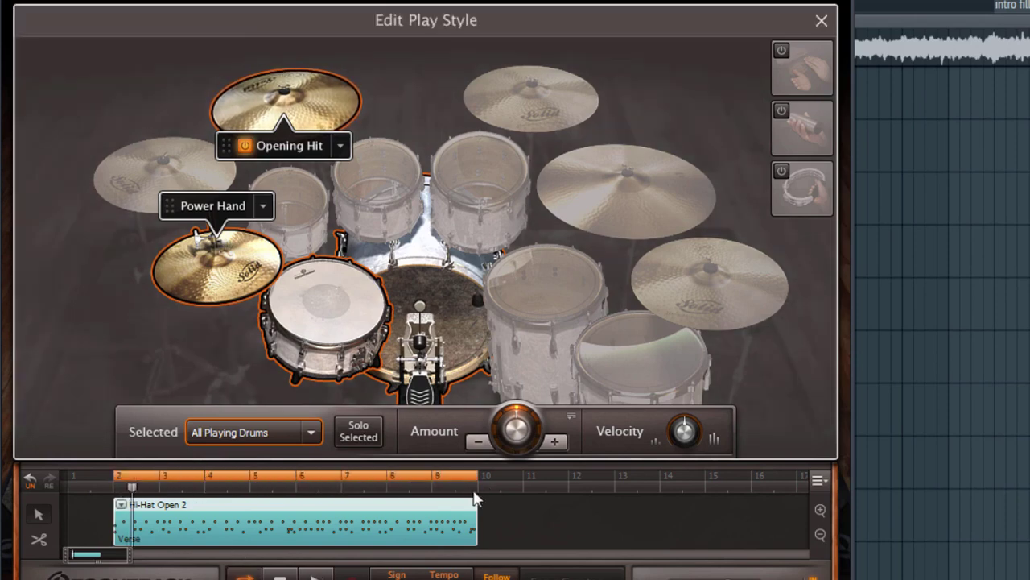
pyautogui.click(314, 575)
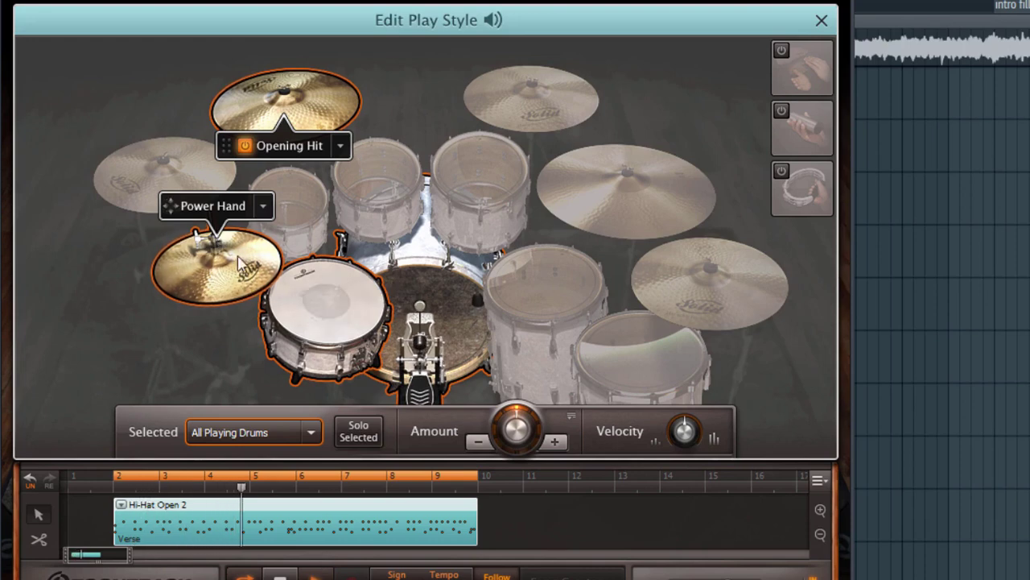
# Try the power hand on the ride and on the second floor tom, and return it to the hi-hat
pyautogui.moveTo(171, 206); pyautogui.dragTo(628, 207)
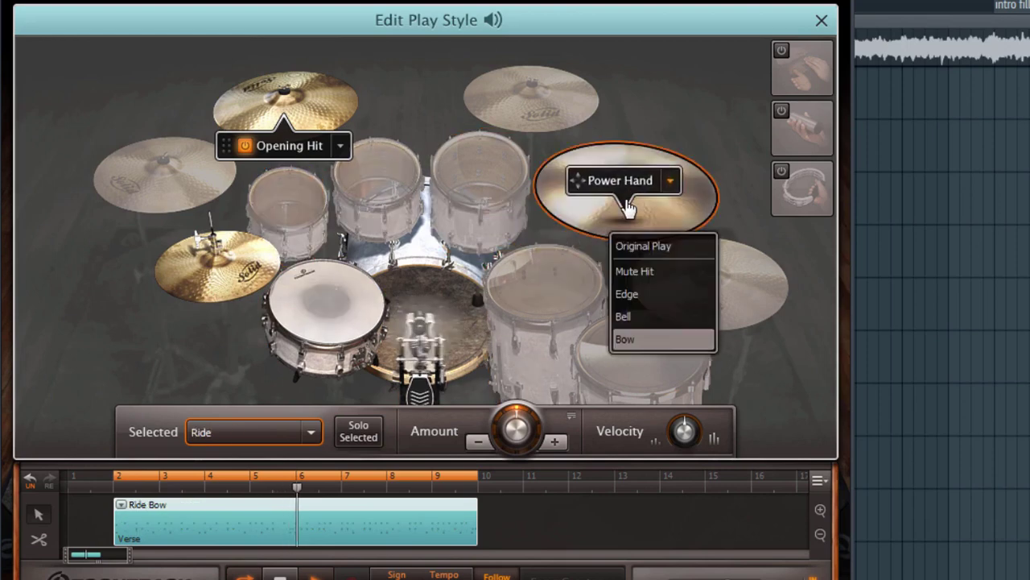
pyautogui.click(609, 281)
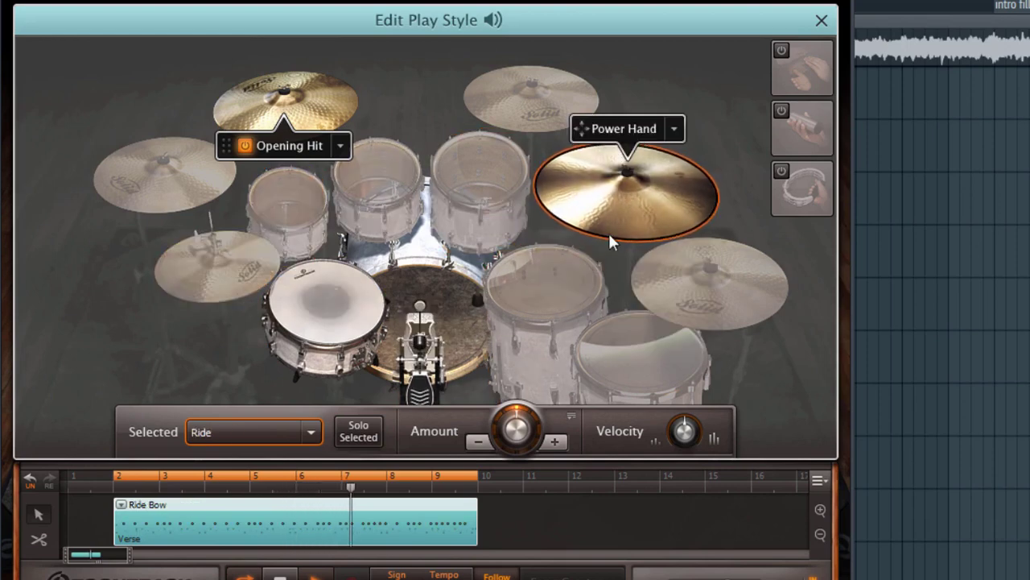
pyautogui.click(640, 378)
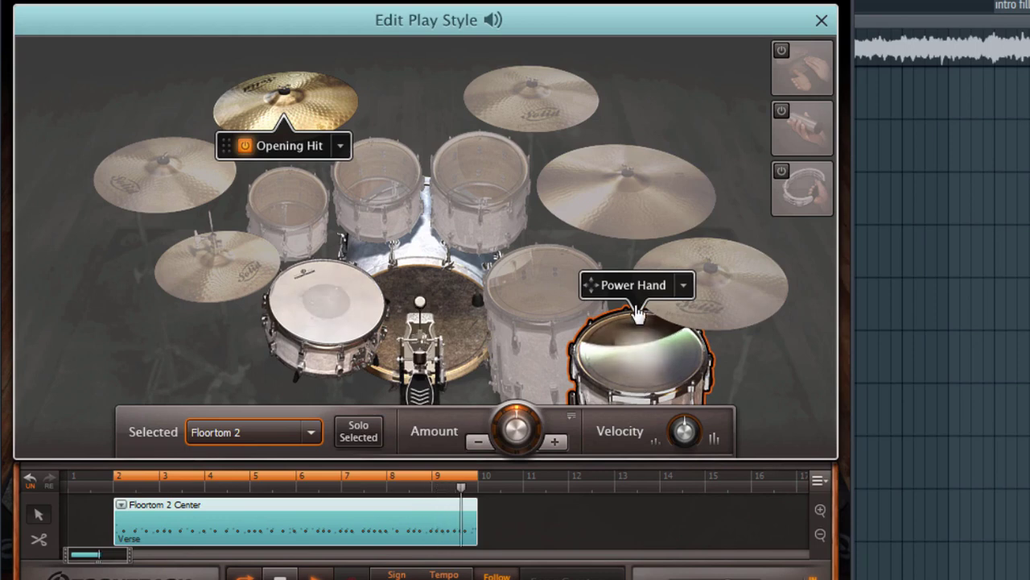
pyautogui.moveTo(636, 314); pyautogui.dragTo(214, 256)
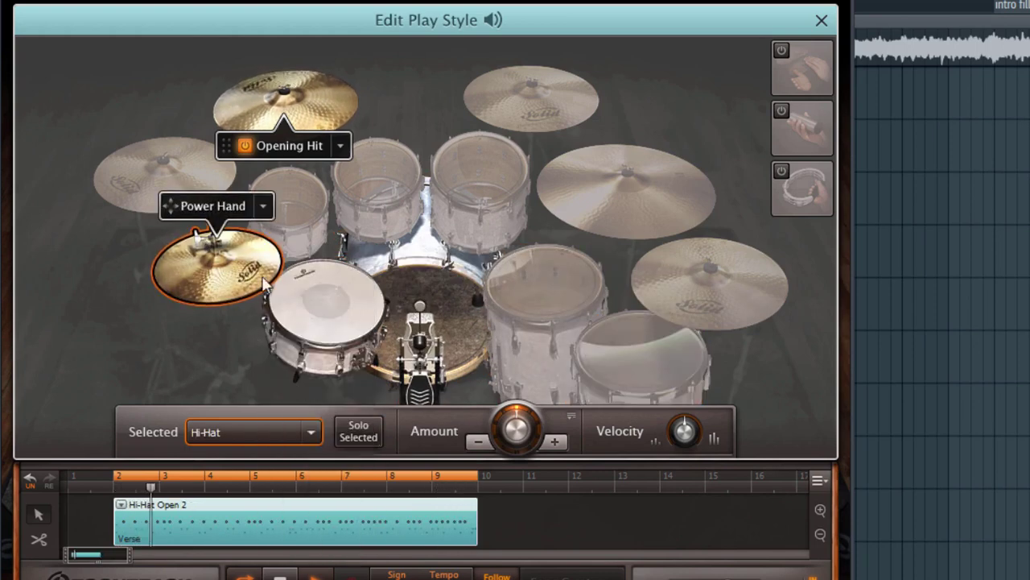
# Set the hi-hat power hand to Closed Tip and lower the velocity of the opening hit's Cymbal 2
pyautogui.click(262, 207)
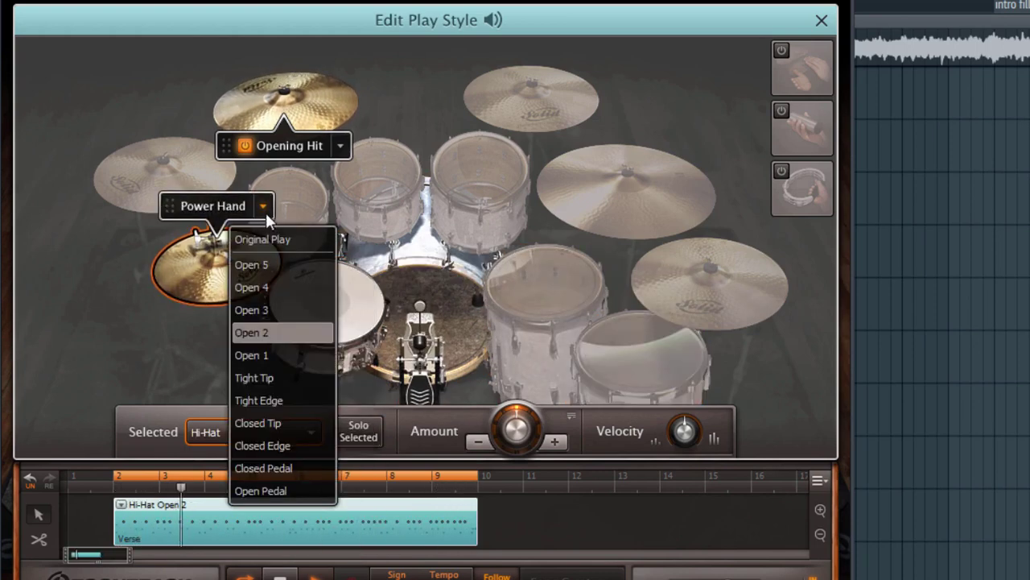
pyautogui.click(262, 422)
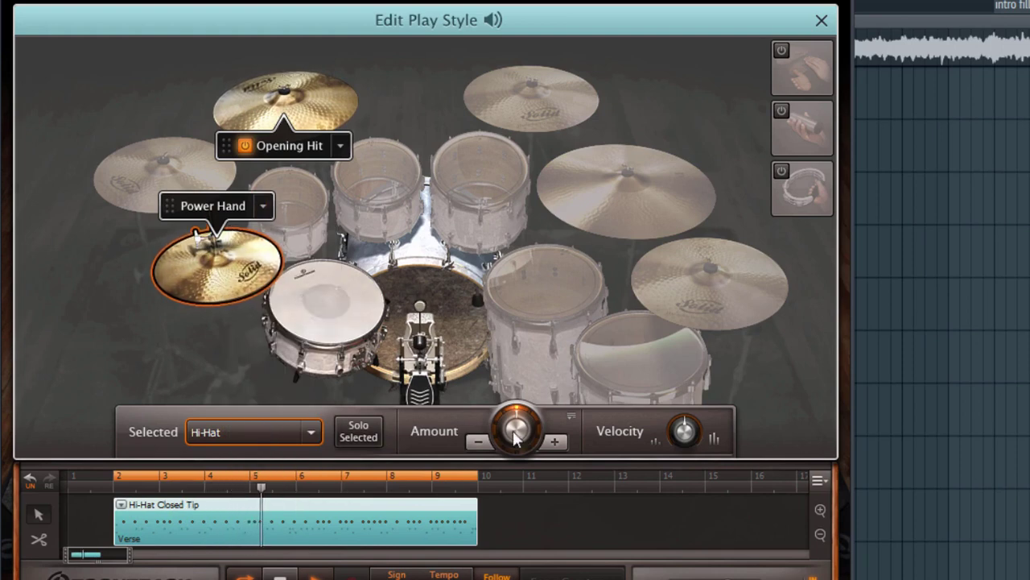
pyautogui.click(322, 119)
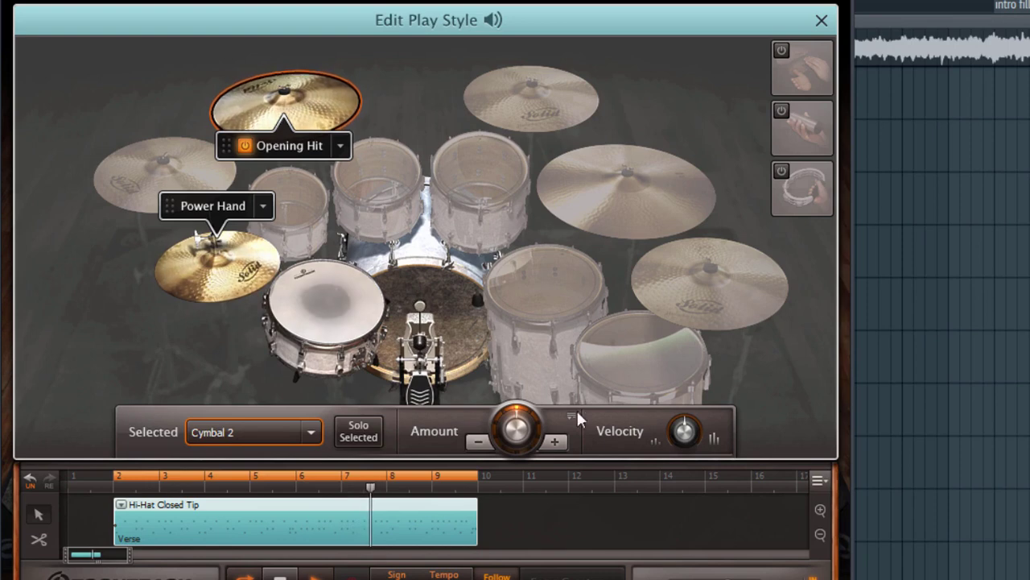
pyautogui.moveTo(680, 428); pyautogui.dragTo(673, 452)
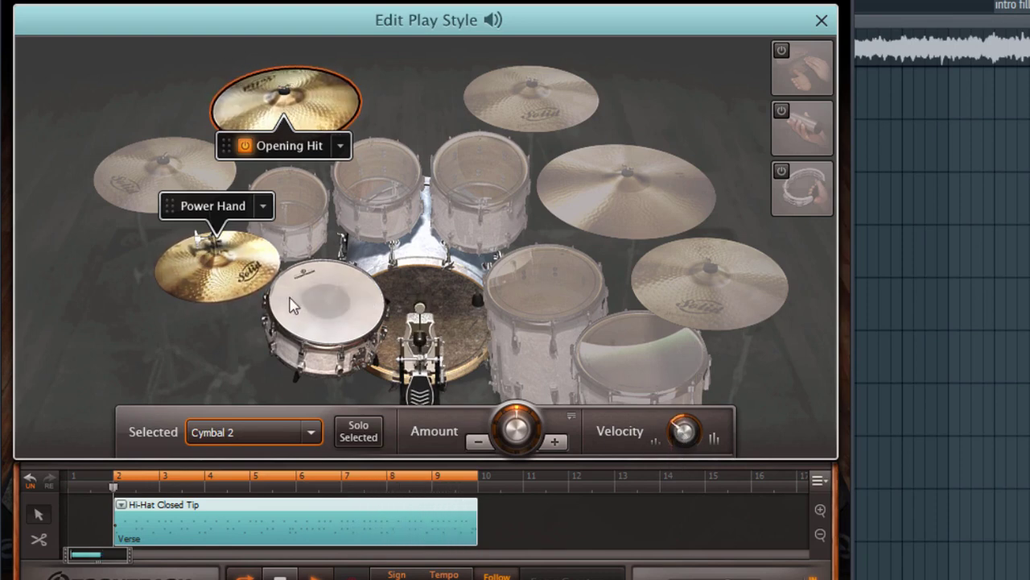
# Select the hi-hat and increase its amount of hits
pyautogui.click(229, 257)
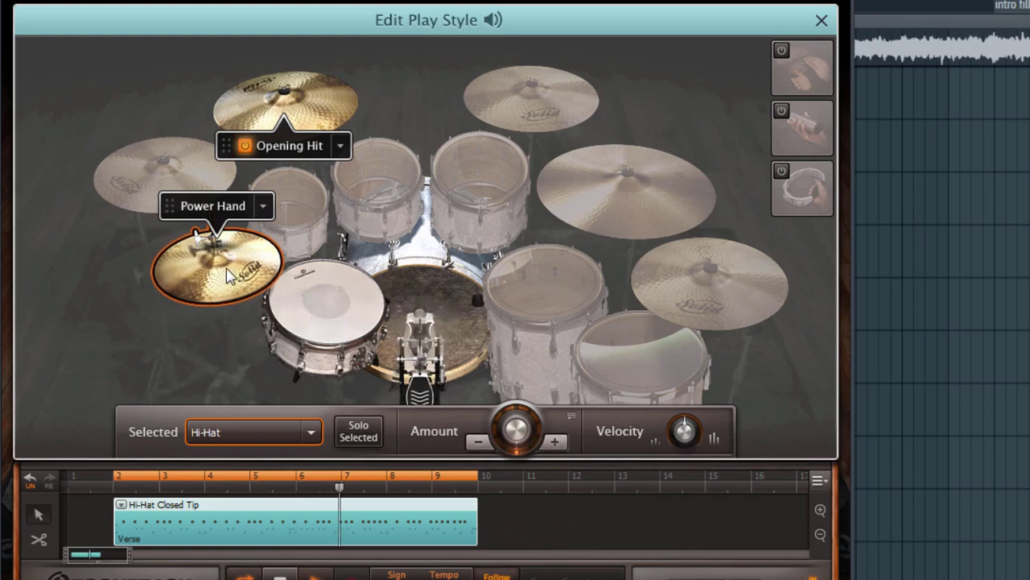
pyautogui.click(563, 441)
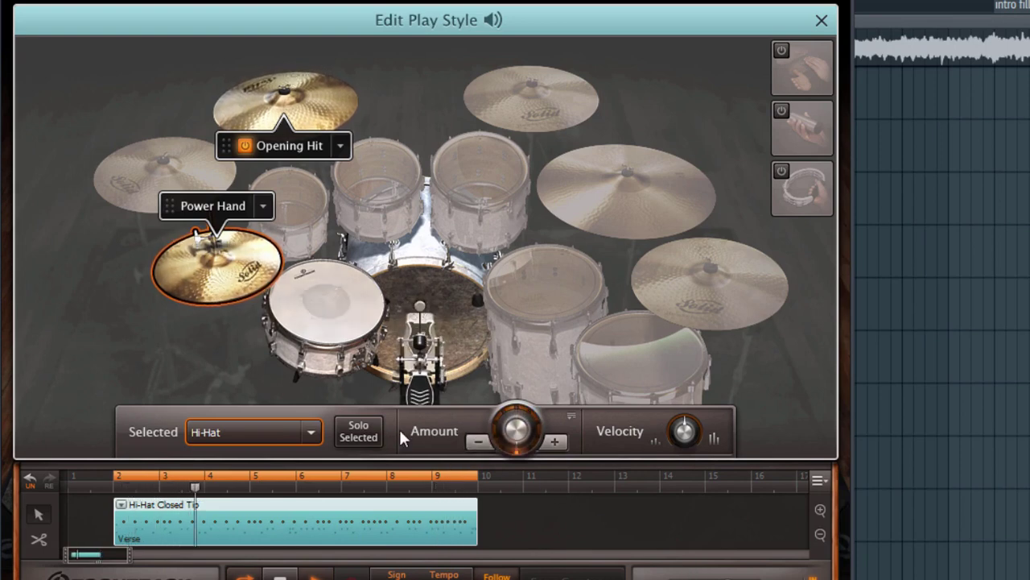
# Stop the loop playback and close the play style editor
pyautogui.click(288, 563)
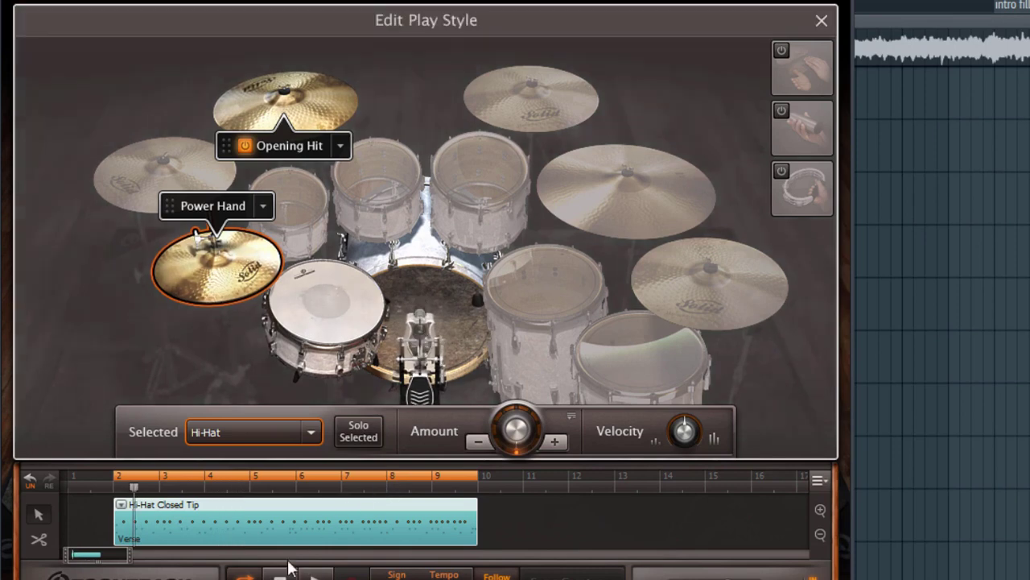
pyautogui.click(821, 22)
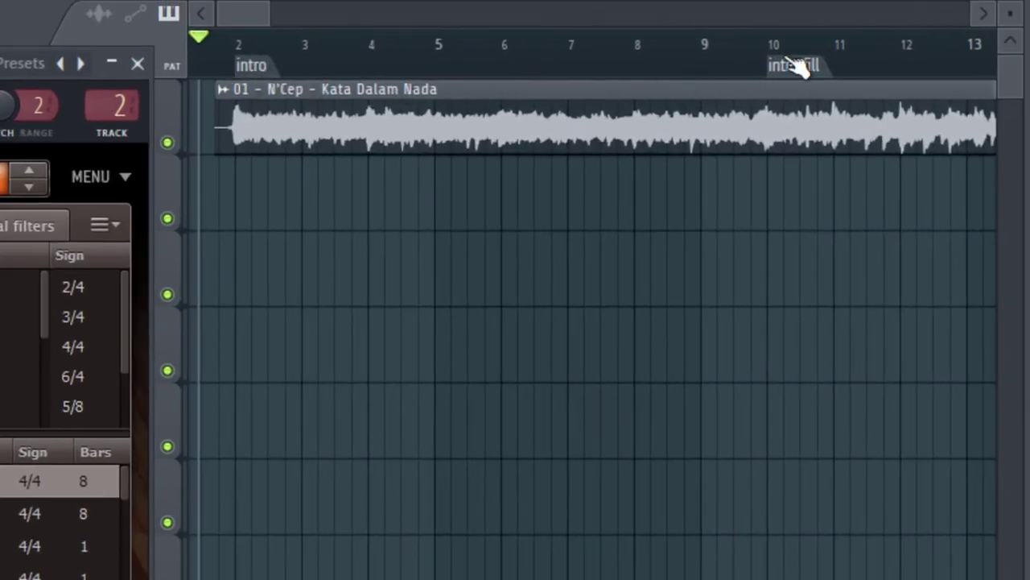
pyautogui.scroll(3, 789, 68)
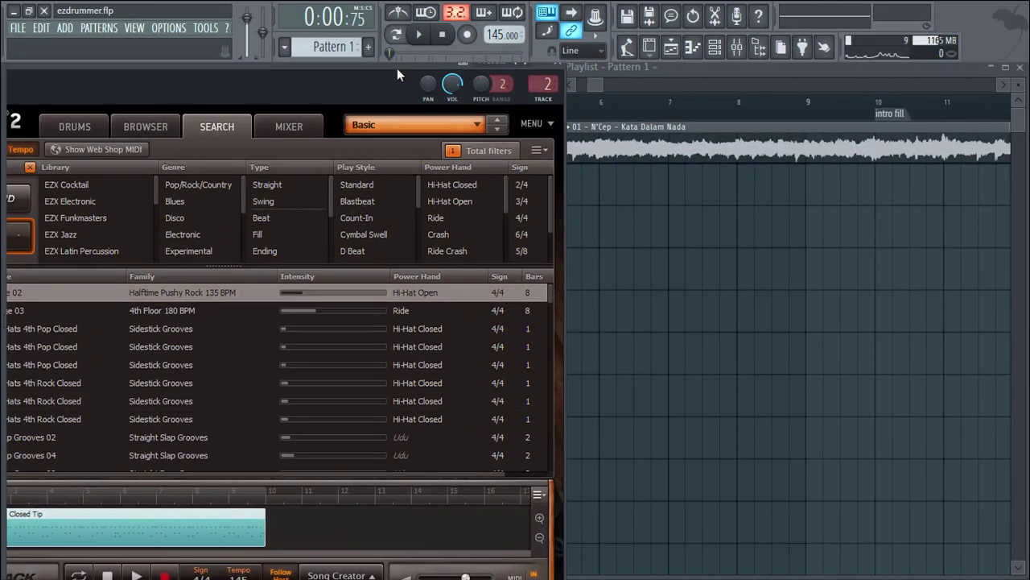
# Open the Song Creator and load the edited verse block from the song track into its MIDI drop zone
pyautogui.moveTo(401, 64); pyautogui.dragTo(609, 117)
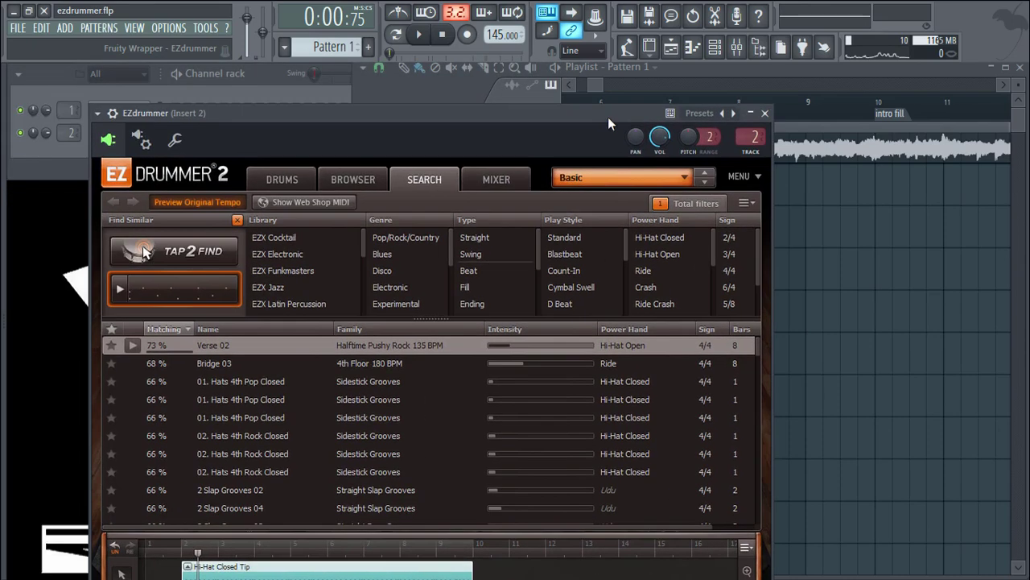
pyautogui.click(114, 113)
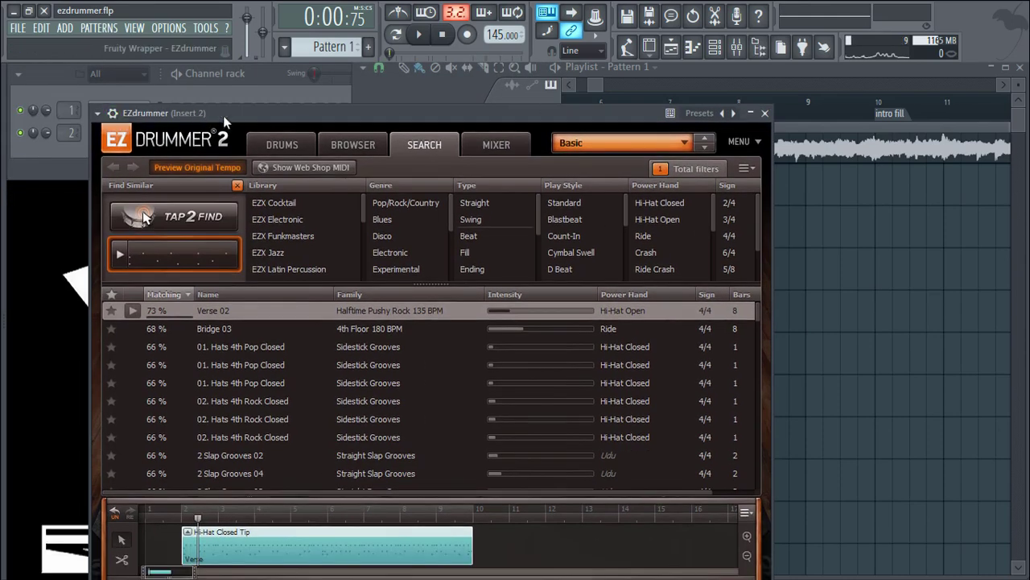
pyautogui.moveTo(266, 111); pyautogui.dragTo(204, 59)
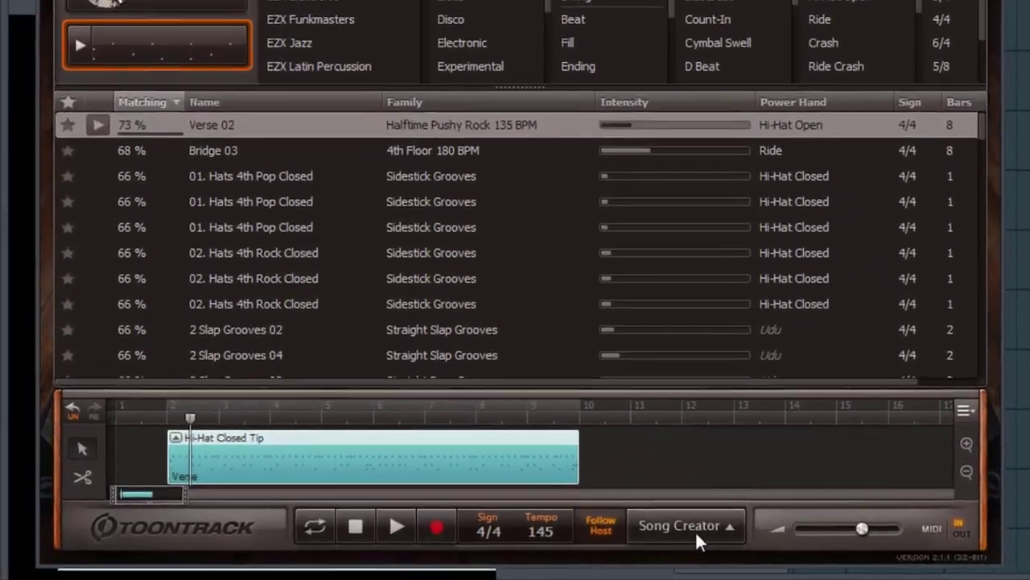
pyautogui.click(492, 544)
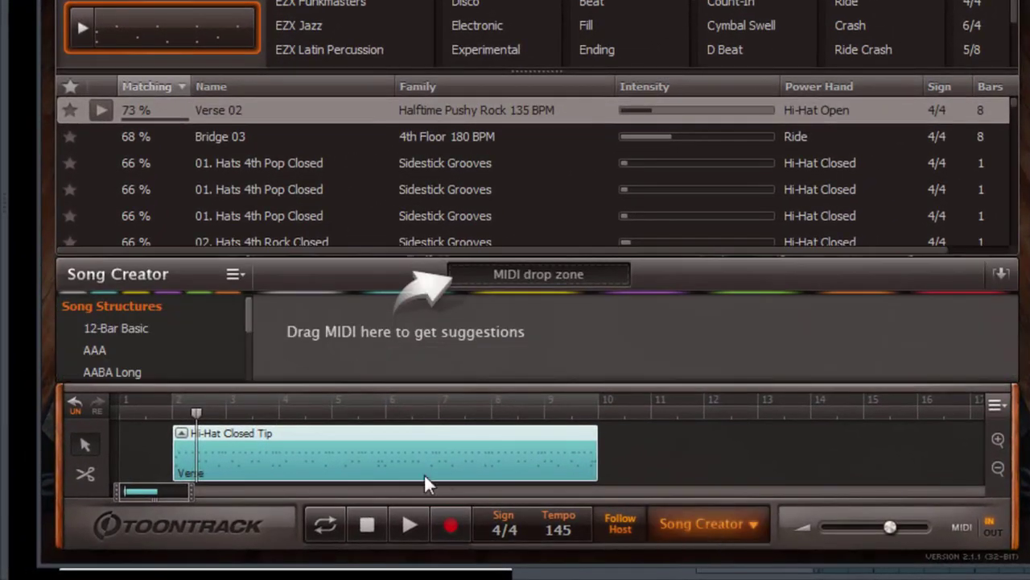
pyautogui.moveTo(383, 466); pyautogui.dragTo(508, 280)
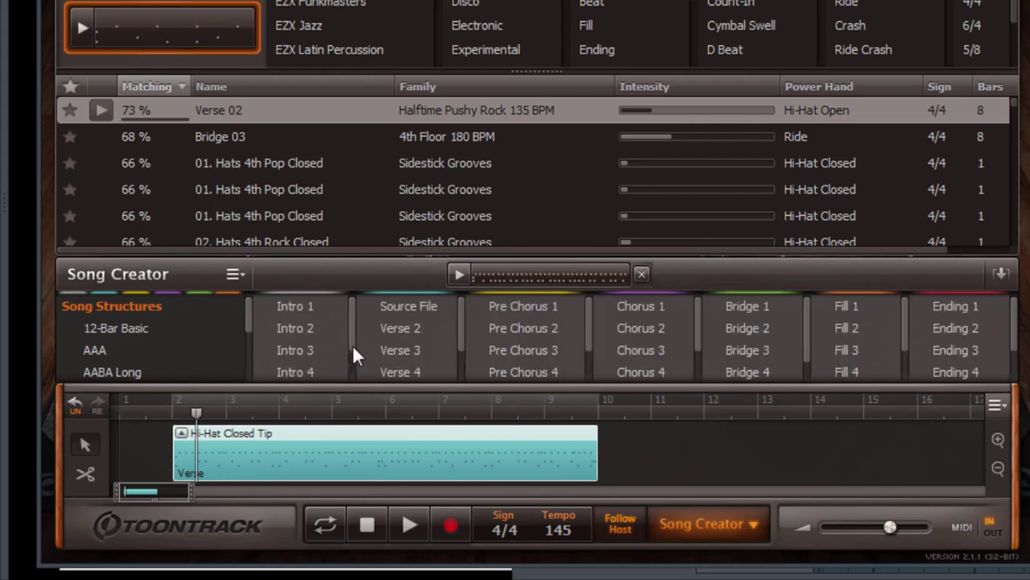
# Look through the Song Creator's suggested intro, verse and pre-chorus grooves
pyautogui.moveTo(248, 314)
pyautogui.mouseDown()
pyautogui.moveTo(246, 369)
pyautogui.moveTo(241, 300)
pyautogui.mouseUp()
pyautogui.click(297, 306)
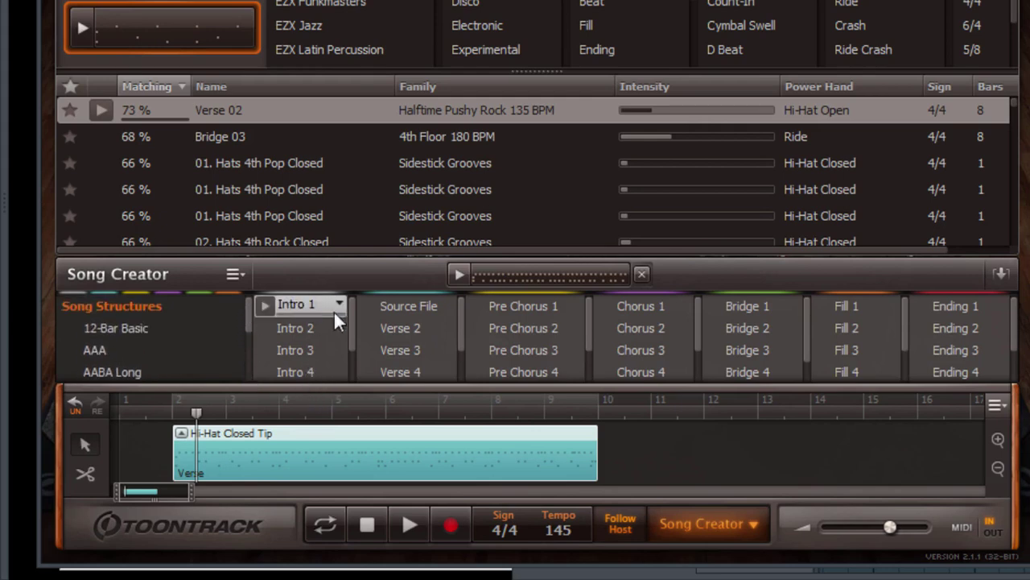
pyautogui.click(423, 310)
pyautogui.click(520, 313)
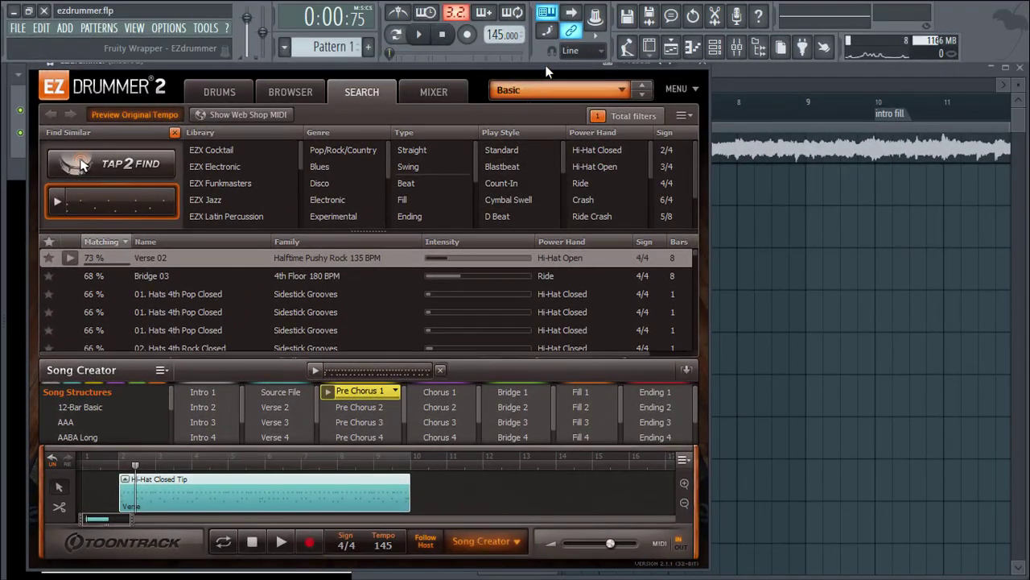
# Check the section markers in the playlist, and paste a full copy of the verse block so it starts at bar 10
pyautogui.moveTo(546, 73); pyautogui.dragTo(467, 66)
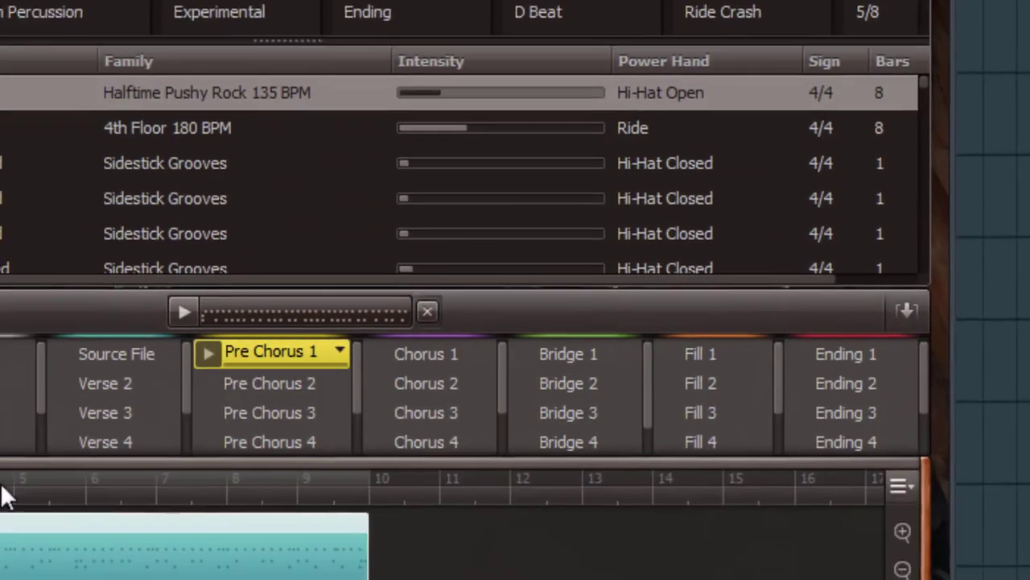
pyautogui.moveTo(77, 364); pyautogui.dragTo(601, 383)
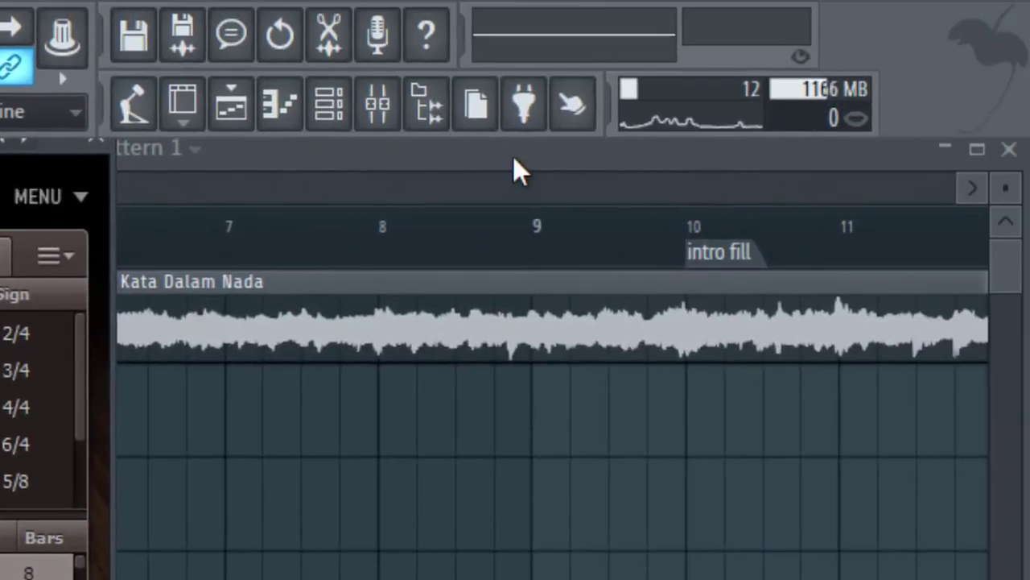
pyautogui.click(513, 156)
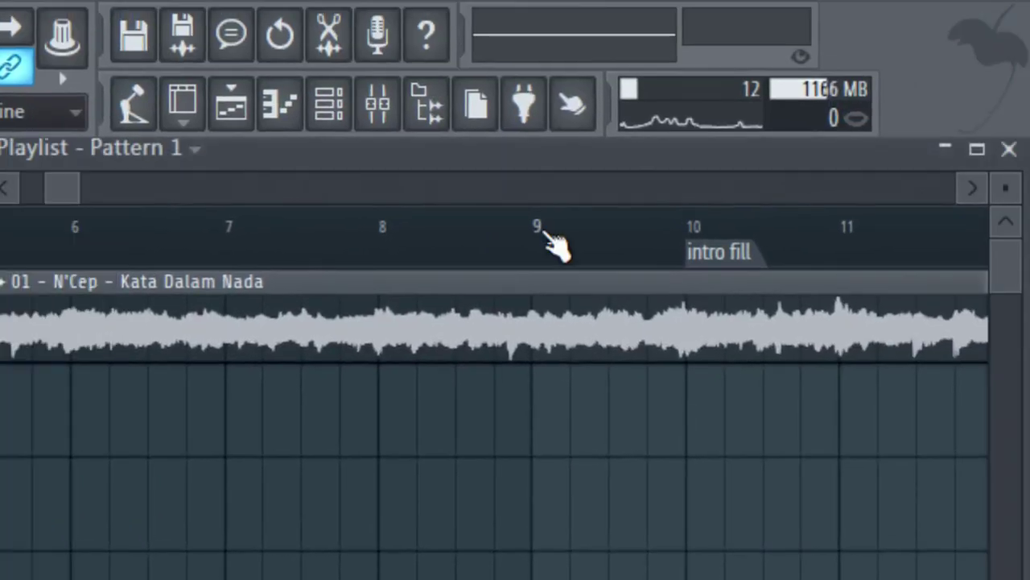
pyautogui.scroll(-2, 556, 245)
pyautogui.hscroll(4, 343, 202)
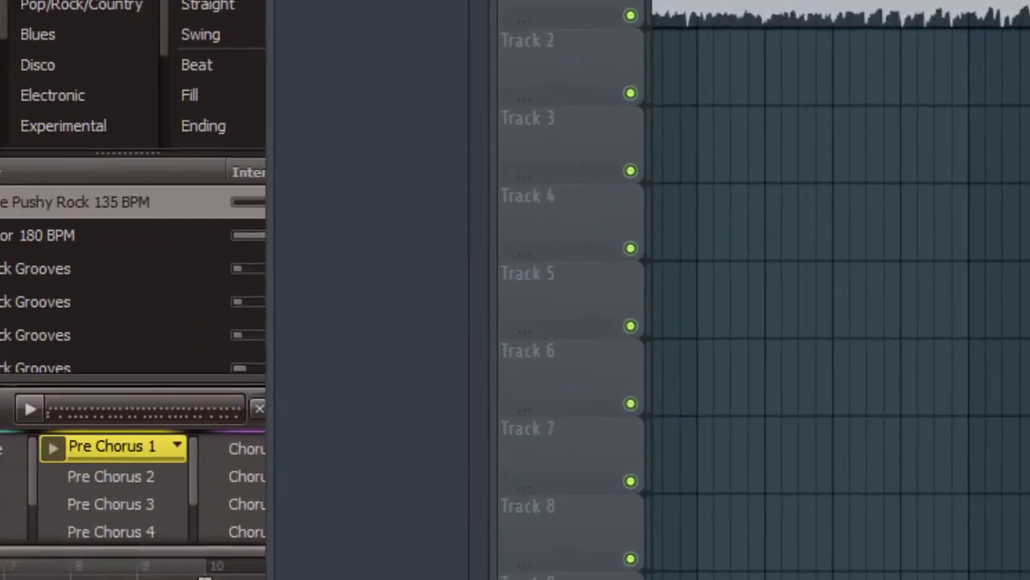
pyautogui.click(129, 10)
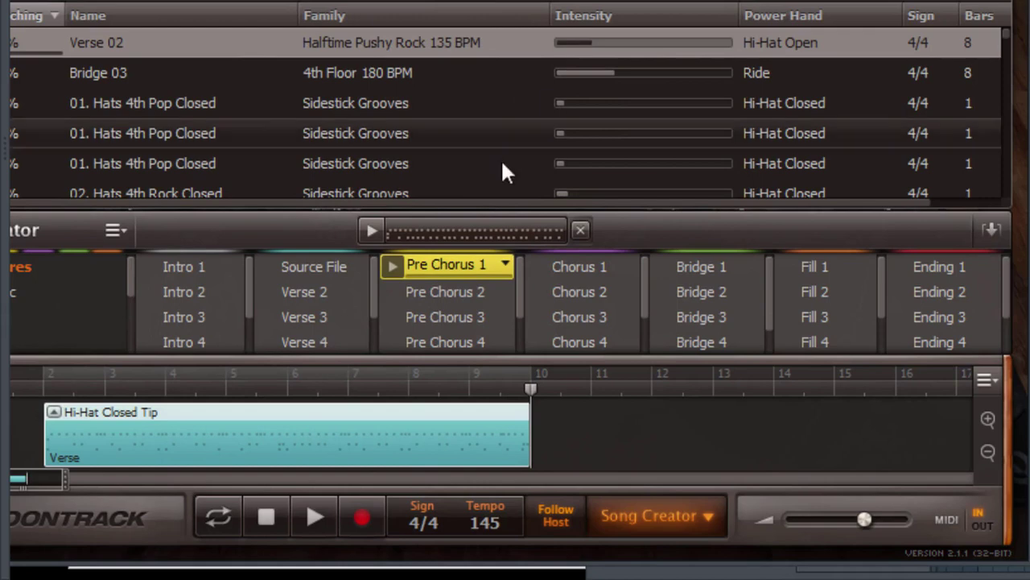
pyautogui.rightClick(445, 437)
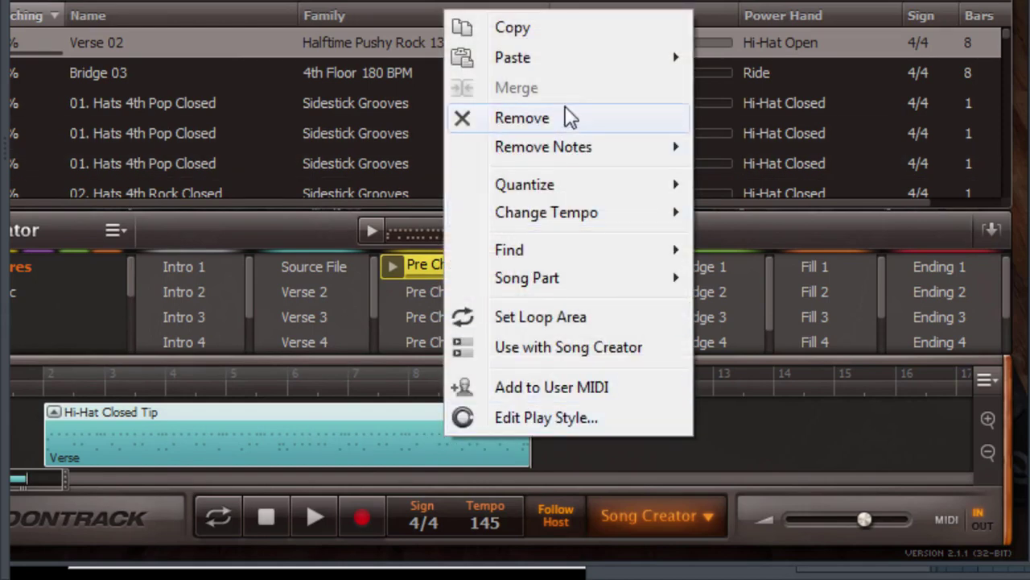
pyautogui.click(550, 31)
pyautogui.rightClick(572, 444)
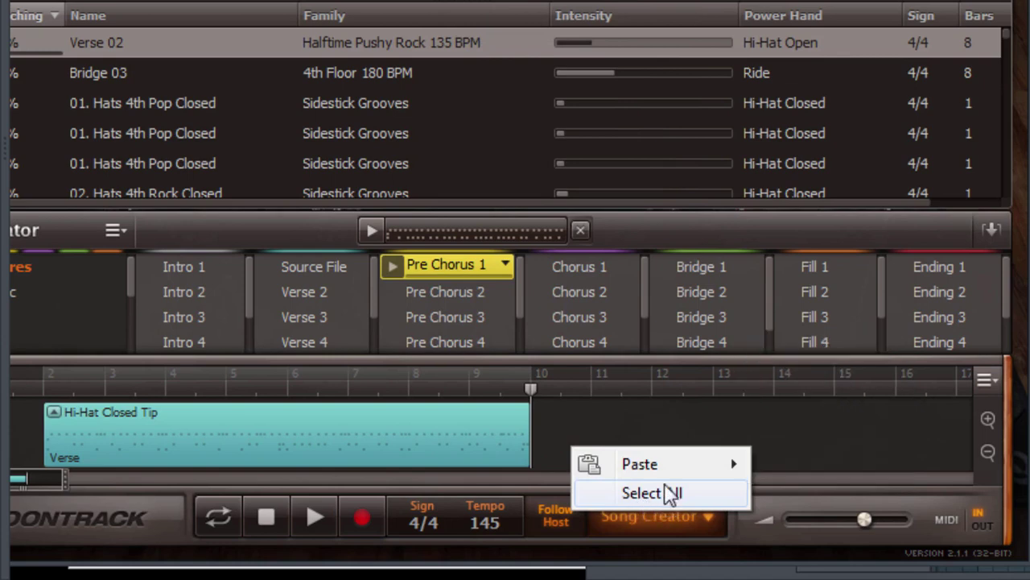
pyautogui.moveTo(676, 465)
pyautogui.click(795, 355)
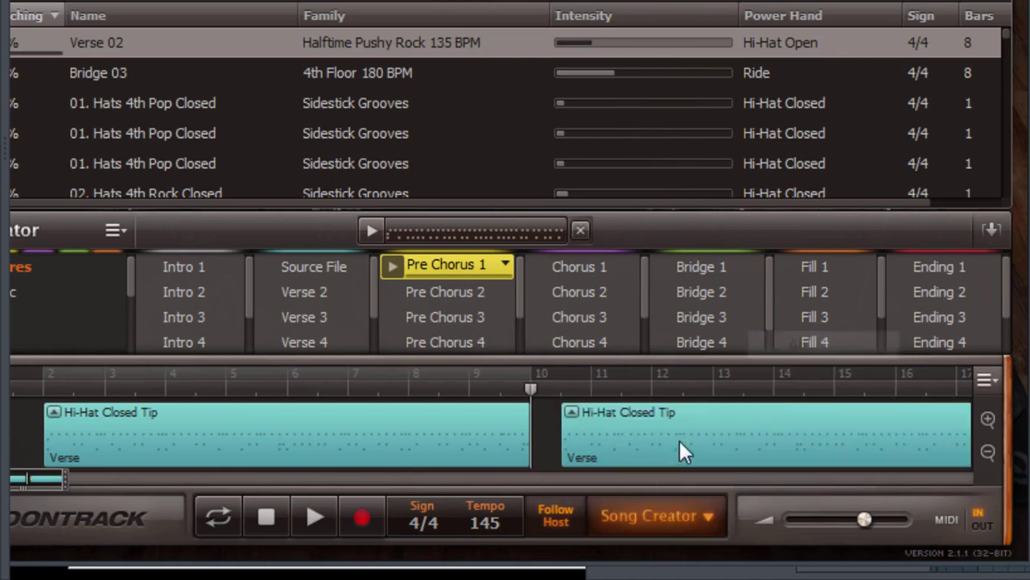
pyautogui.moveTo(680, 441); pyautogui.dragTo(648, 438)
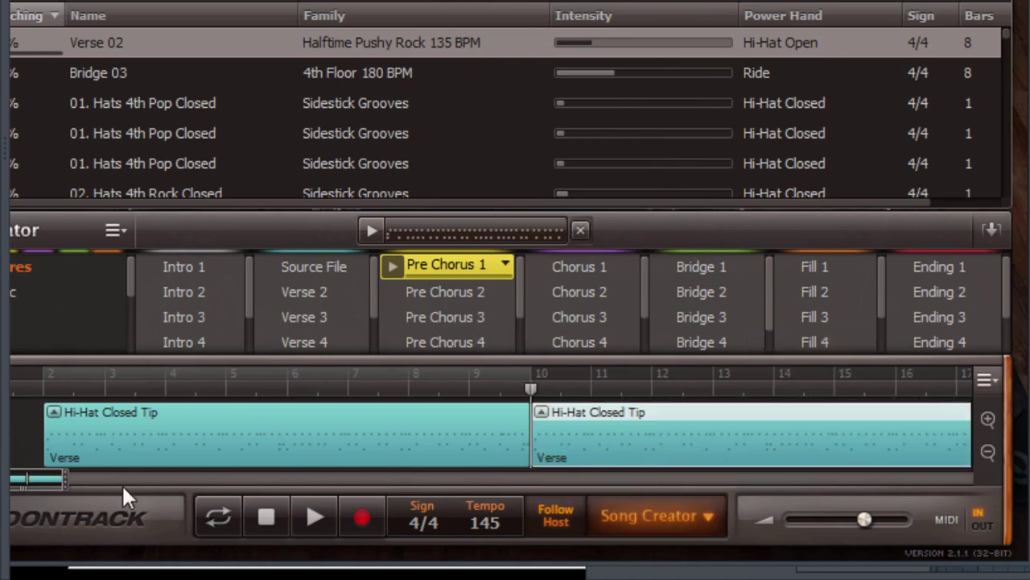
# Shorten the copied verse block to end at bar 15 and place Fill 1 directly after it
pyautogui.scroll(-3, 123, 482)
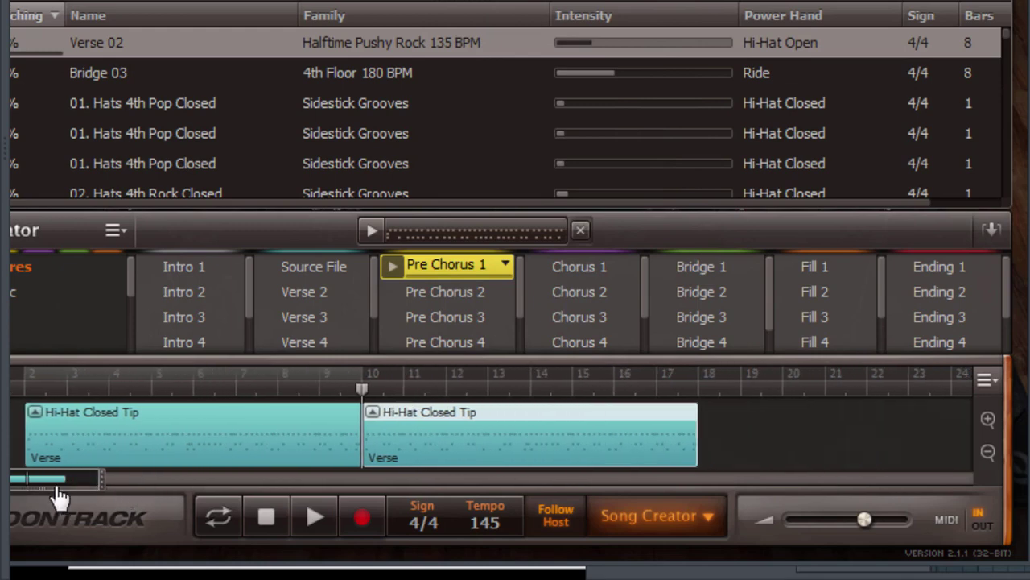
pyautogui.moveTo(61, 483); pyautogui.dragTo(102, 485)
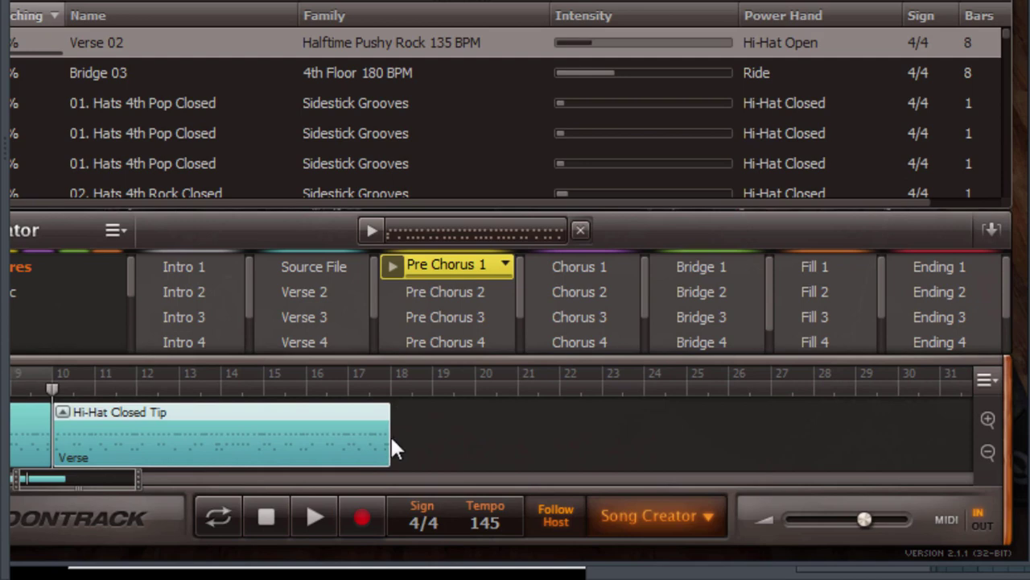
pyautogui.moveTo(376, 453); pyautogui.dragTo(271, 444)
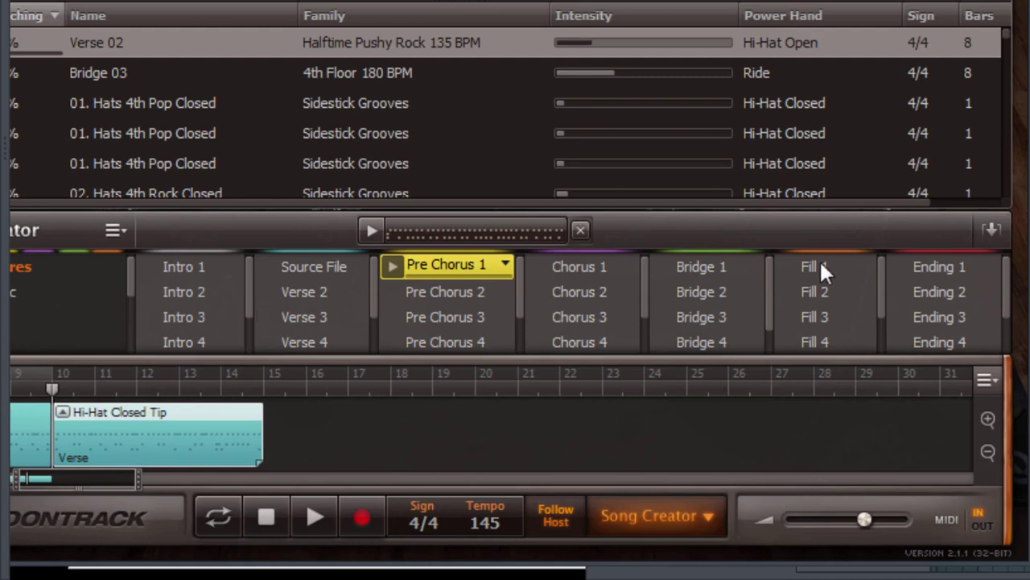
pyautogui.click(797, 266)
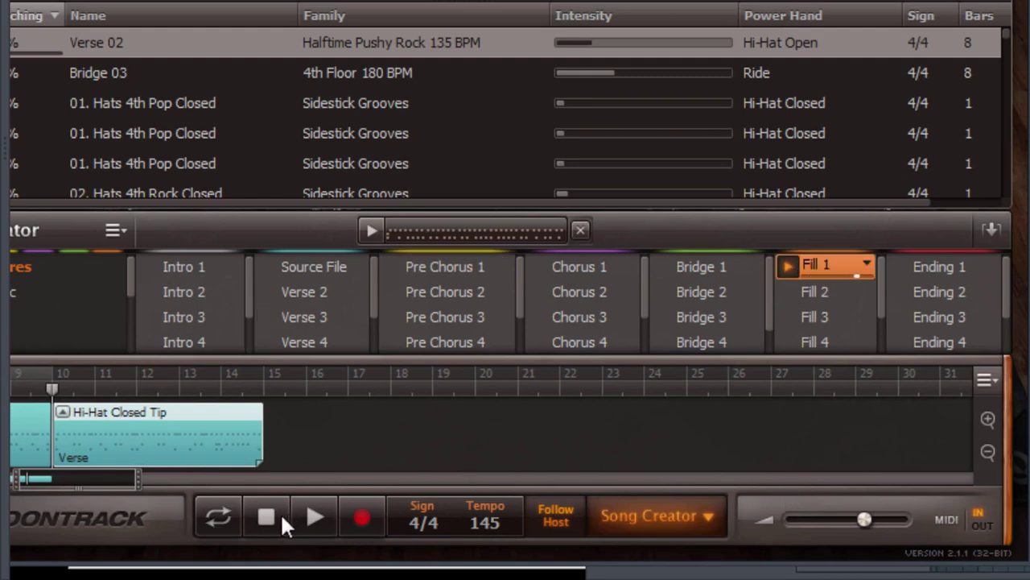
pyautogui.moveTo(843, 266); pyautogui.dragTo(272, 421)
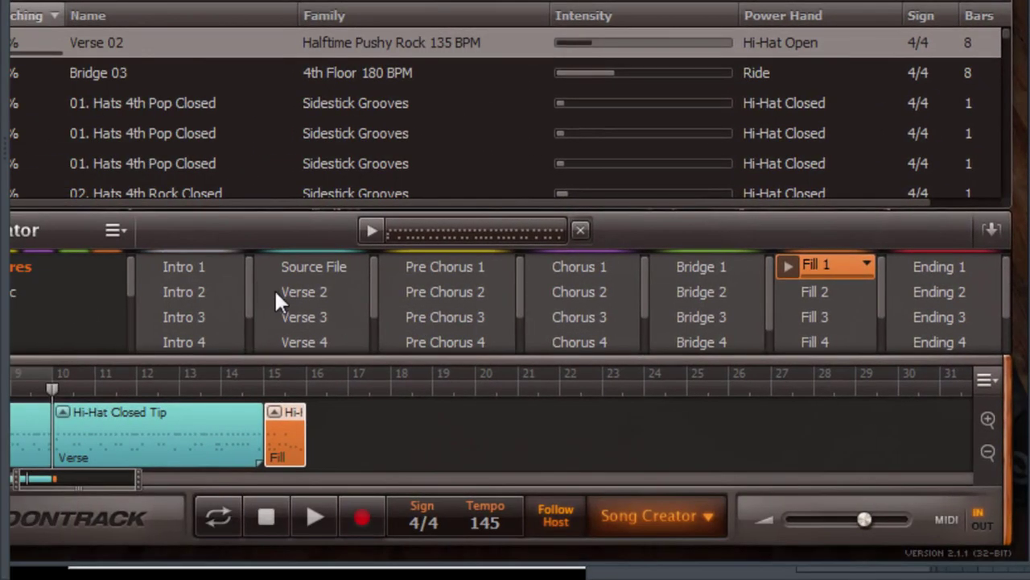
# Audition the Verse 2, Verse 3 and Verse 4 suggestions and place Verse 3 after the fill at bar 16
pyautogui.click(269, 288)
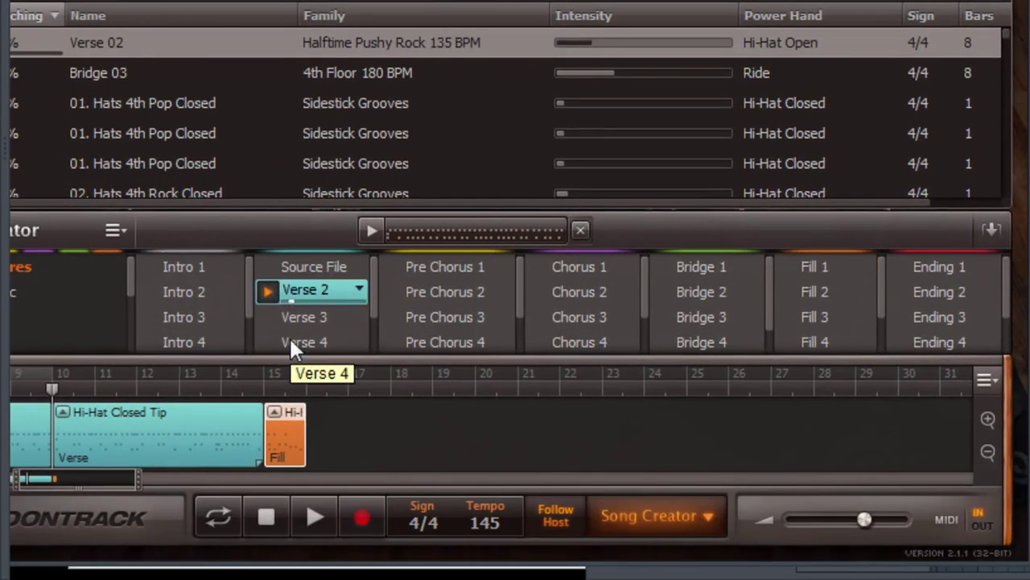
pyautogui.click(270, 314)
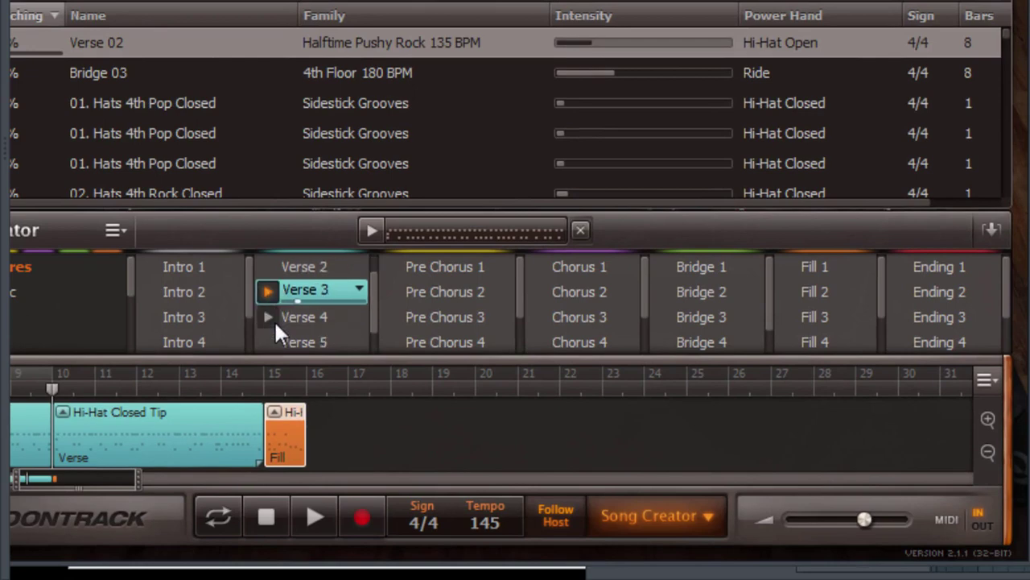
pyautogui.click(274, 315)
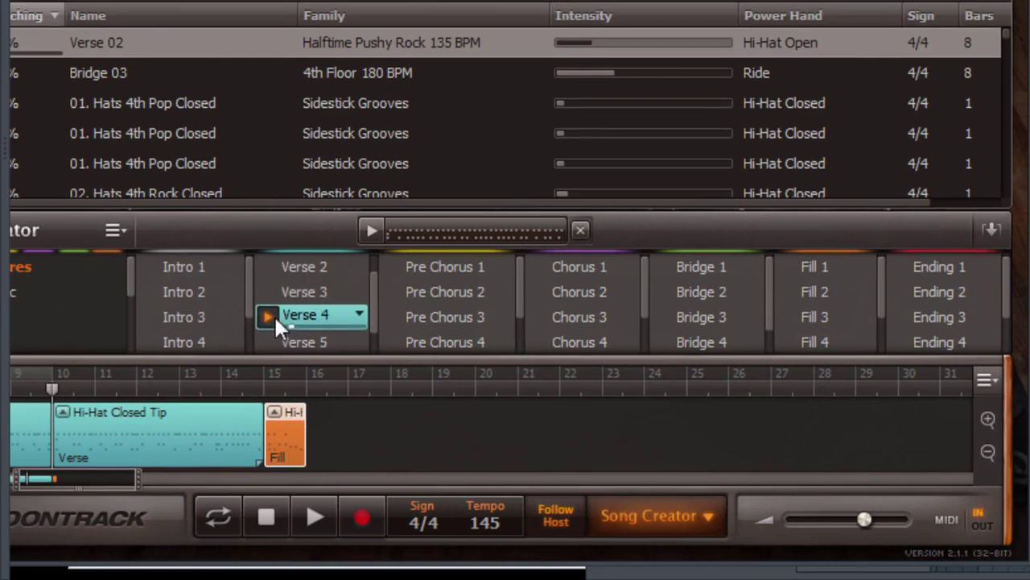
pyautogui.click(274, 291)
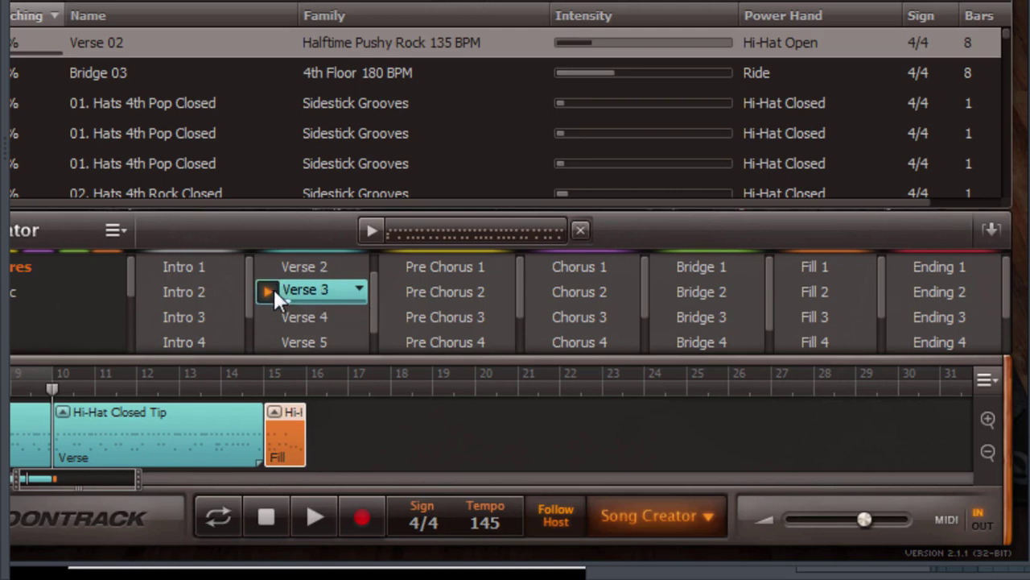
pyautogui.moveTo(307, 293); pyautogui.dragTo(310, 446)
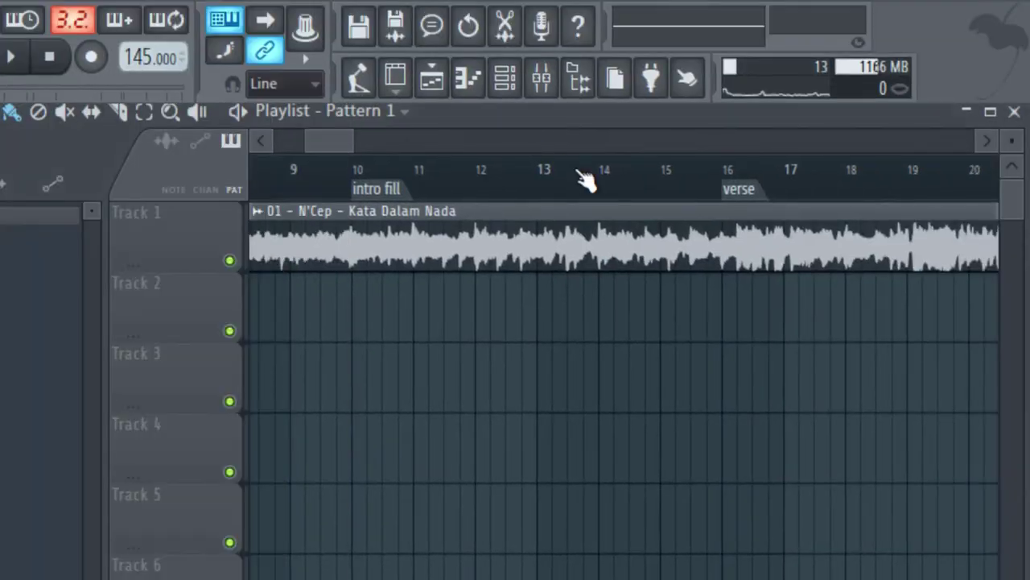
# Copy the Hi-Hat Tight Edge verse block with all its notes and paste it directly after the original at bar 24
pyautogui.scroll(-5, 588, 180)
pyautogui.scroll(6, 729, 187)
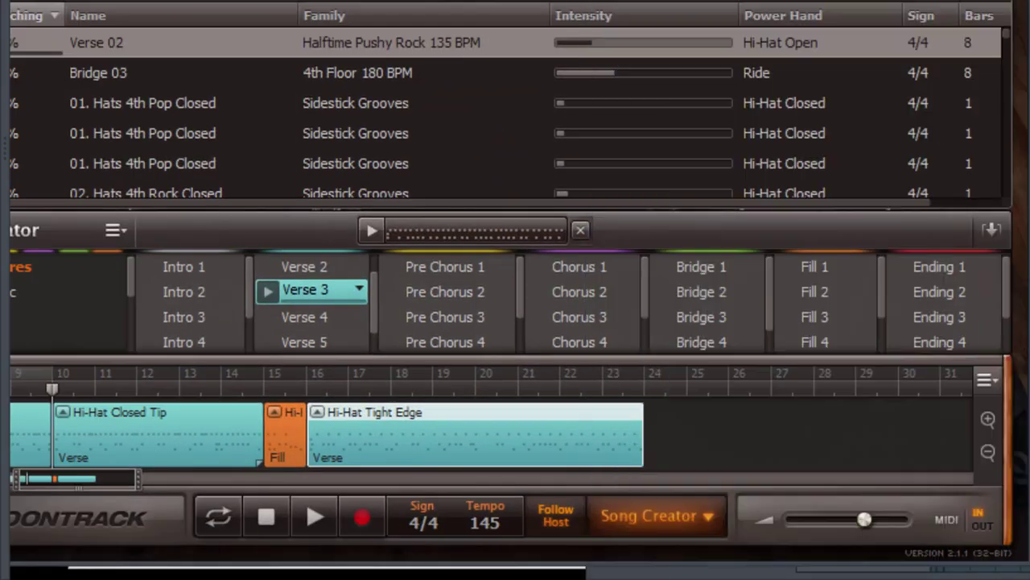
pyautogui.rightClick(690, 413)
pyautogui.click(673, 41)
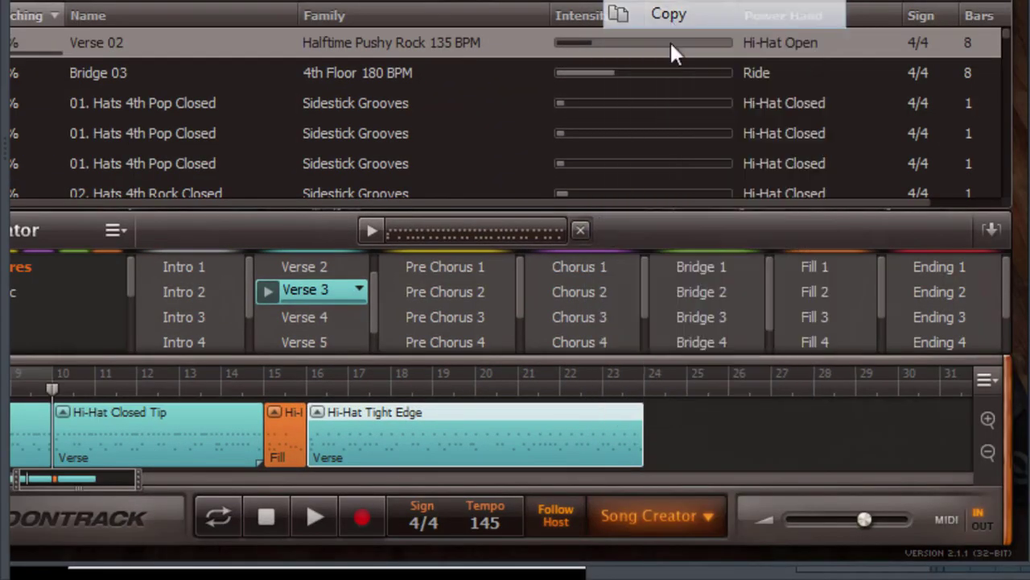
pyautogui.rightClick(657, 438)
pyautogui.moveTo(771, 457)
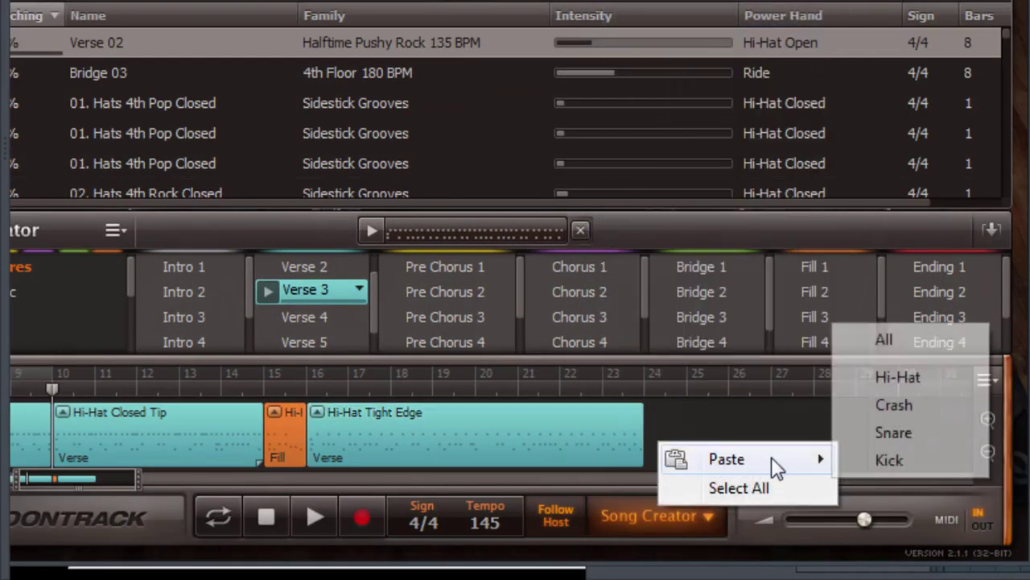
pyautogui.click(894, 345)
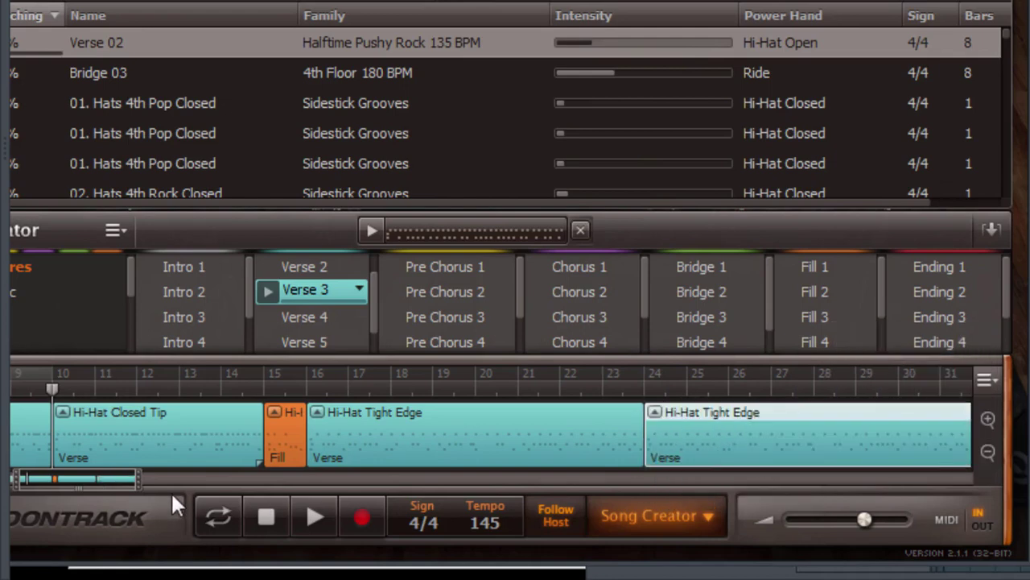
# Audition the Pre Chorus 1 and Pre Chorus 2 suggestions and place Pre Chorus 2 after the verse at bar 32
pyautogui.moveTo(121, 489); pyautogui.dragTo(173, 493)
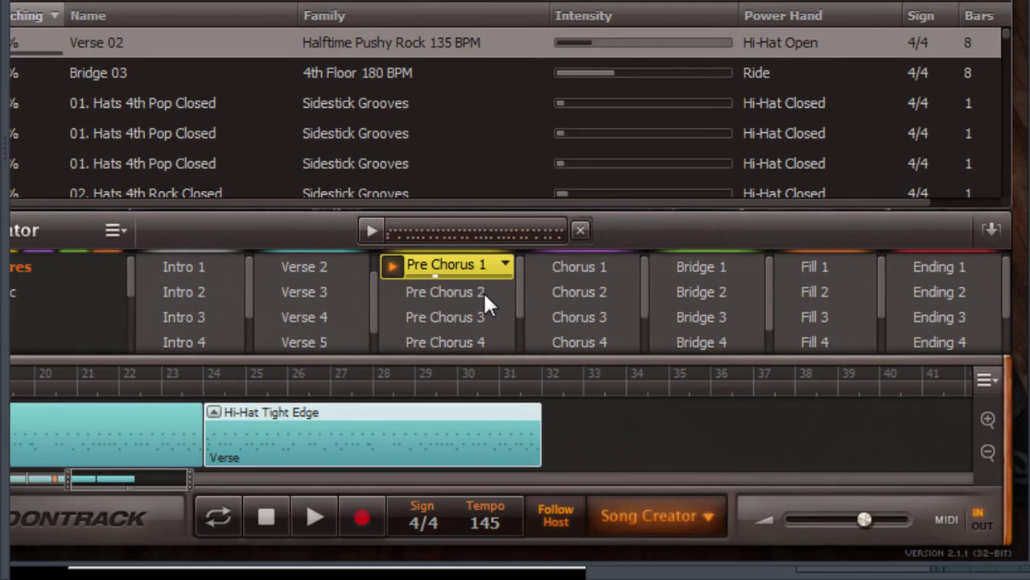
pyautogui.click(396, 296)
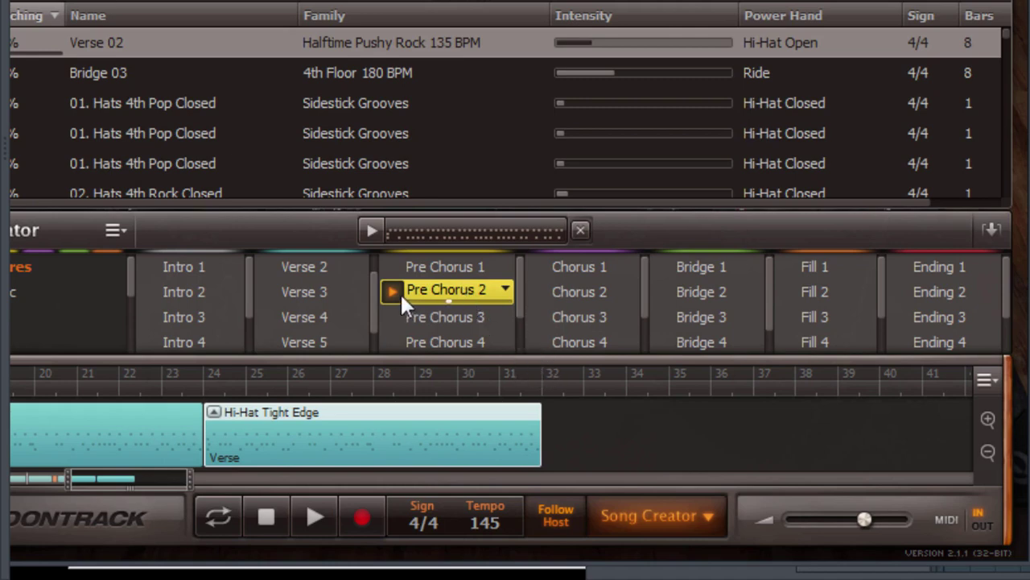
pyautogui.moveTo(454, 289); pyautogui.dragTo(542, 418)
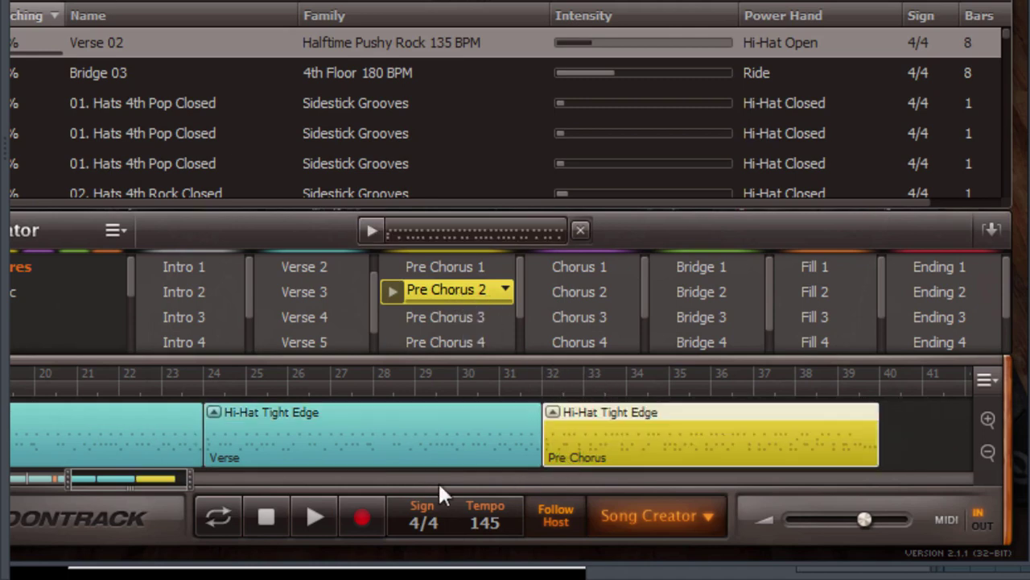
# Check the pre chorus section in the playlist, and paste a full copy of the Pre Chorus block directly after the original at bar 40
pyautogui.moveTo(184, 487); pyautogui.dragTo(221, 489)
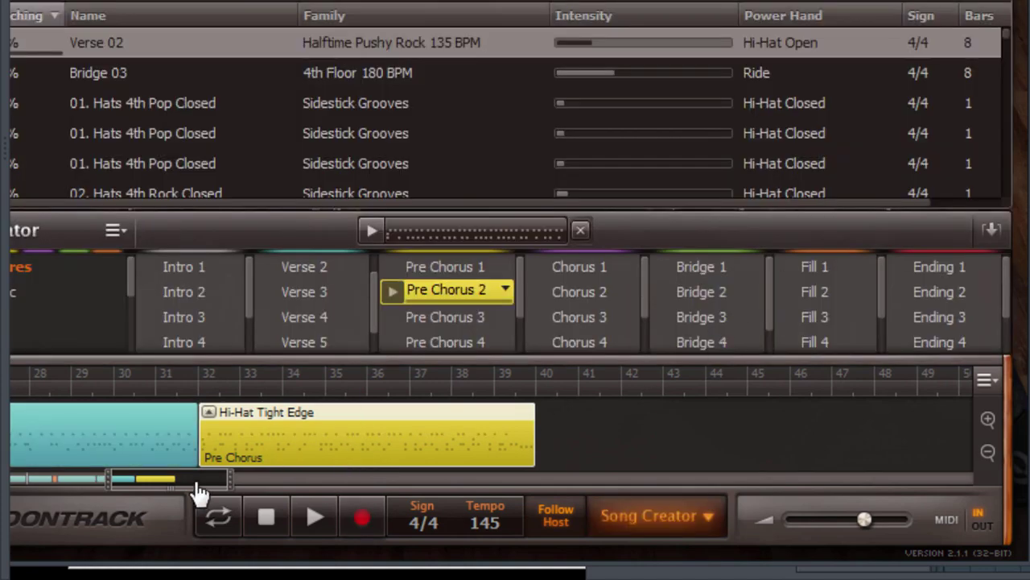
pyautogui.moveTo(199, 480); pyautogui.dragTo(216, 482)
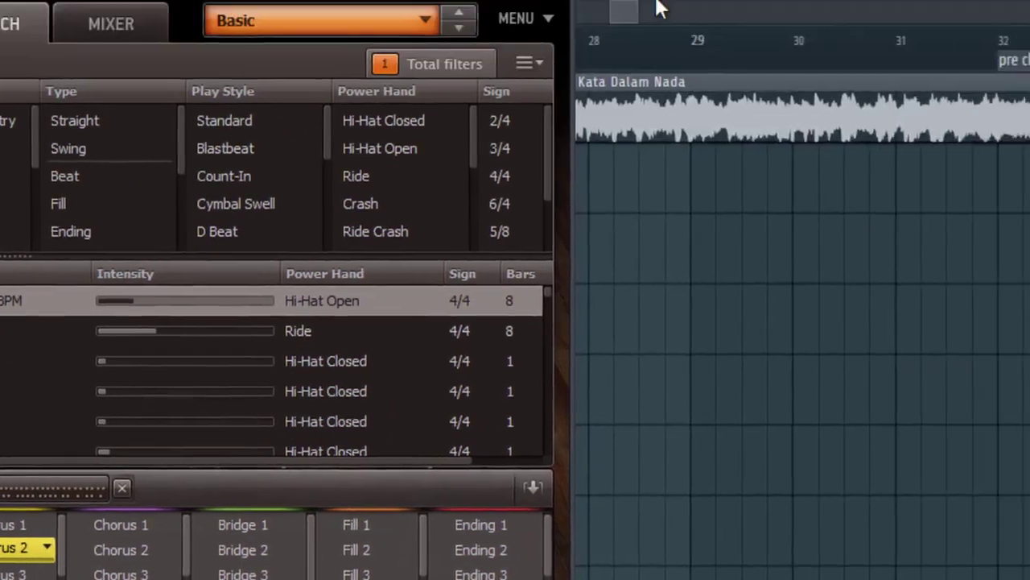
pyautogui.click(437, 115)
pyautogui.scroll(-3, 483, 180)
pyautogui.scroll(-2, 515, 190)
pyautogui.scroll(5, 781, 191)
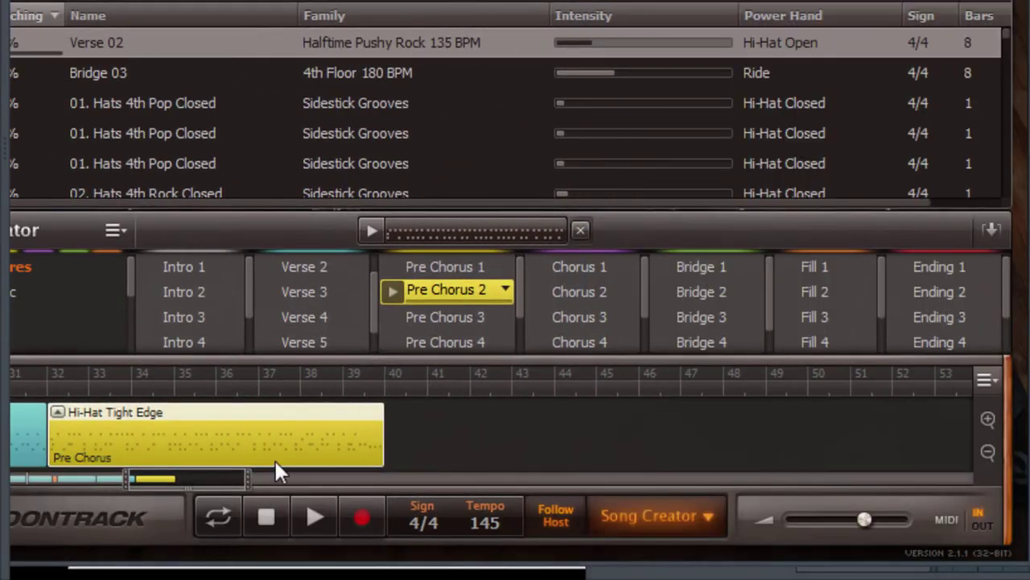
pyautogui.rightClick(280, 444)
pyautogui.click(370, 39)
pyautogui.rightClick(455, 428)
pyautogui.moveTo(559, 449)
pyautogui.click(672, 301)
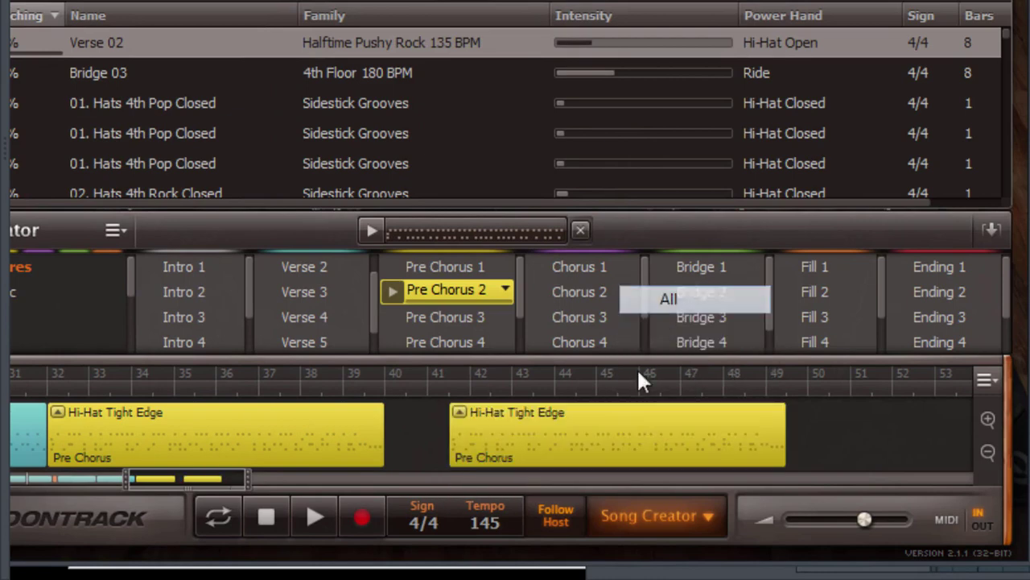
pyautogui.moveTo(592, 435); pyautogui.dragTo(541, 433)
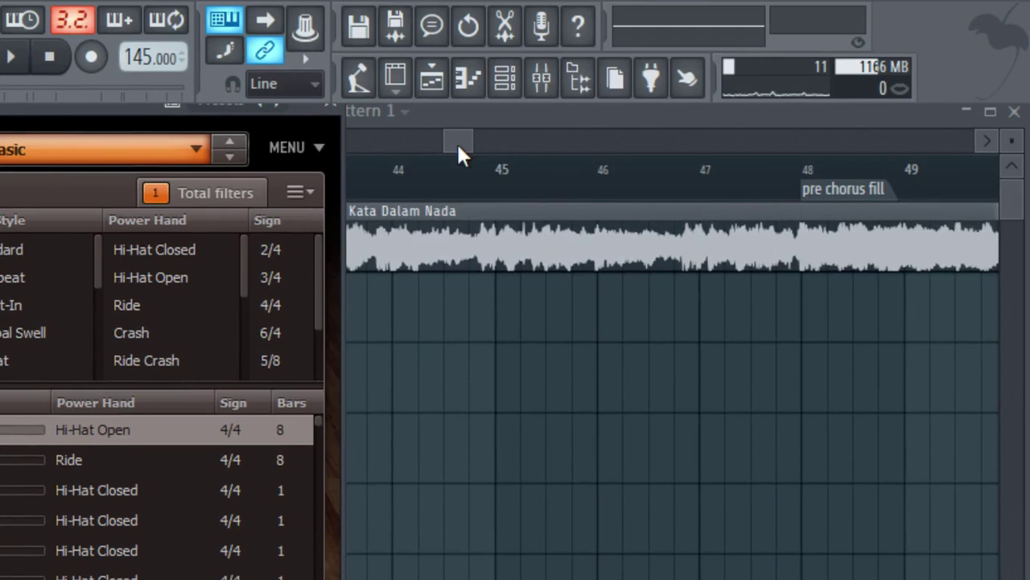
# Play the song from the pre chorus fill marker at bar 48 to hear that section, and stop playback
pyautogui.moveTo(456, 142); pyautogui.dragTo(475, 146)
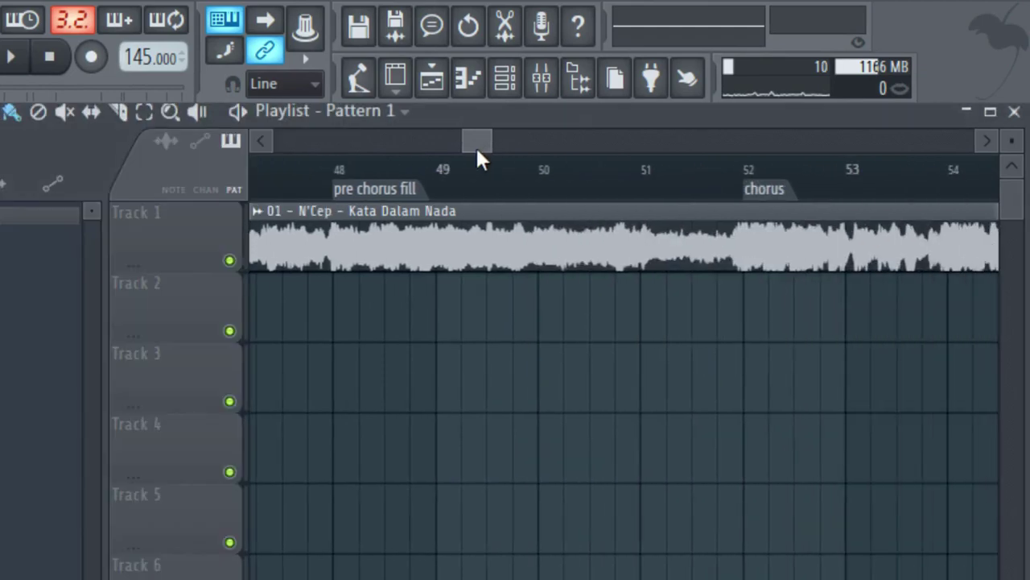
pyautogui.click(336, 169)
pyautogui.click(13, 58)
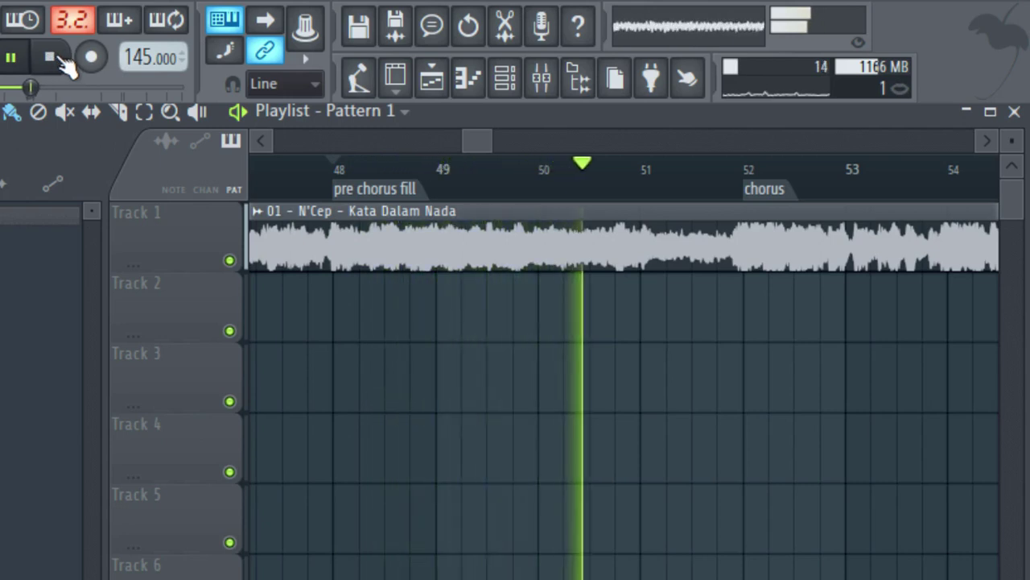
pyautogui.click(63, 58)
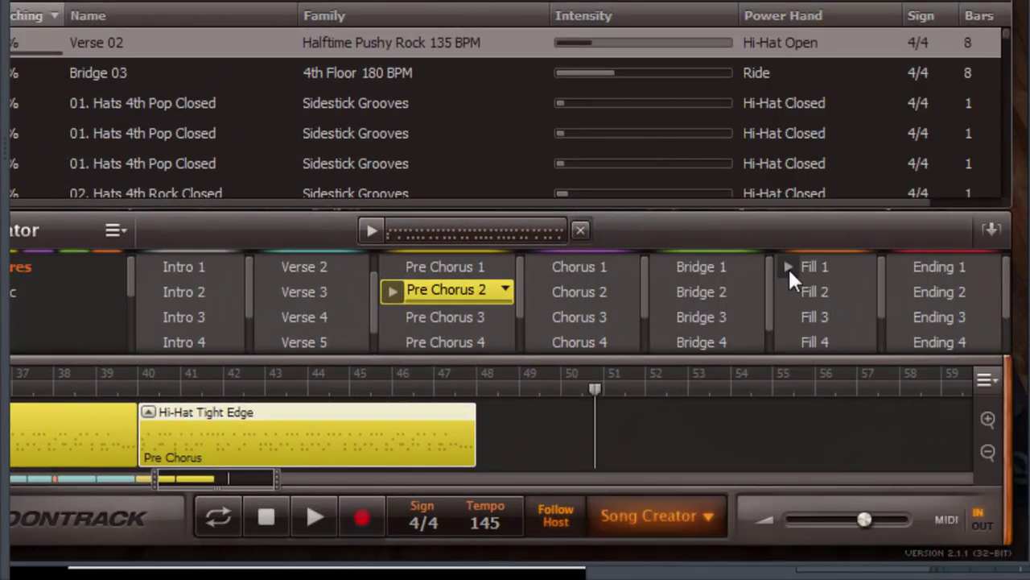
# Audition the Fill 6 suggestion and place it directly after the second Pre Chorus block at bar 48
pyautogui.moveTo(882, 278); pyautogui.dragTo(879, 330)
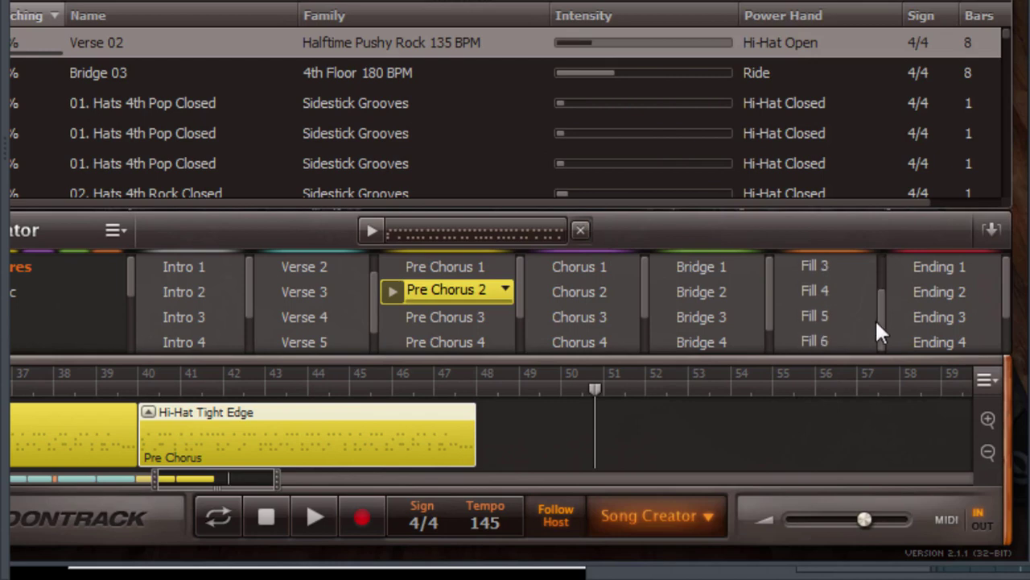
pyautogui.click(792, 342)
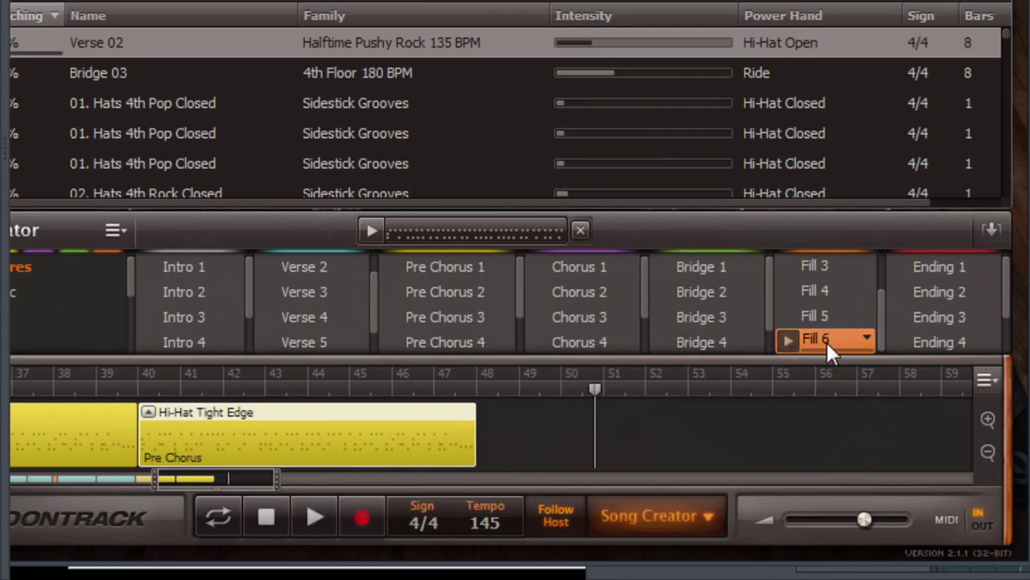
pyautogui.moveTo(826, 340); pyautogui.dragTo(518, 430)
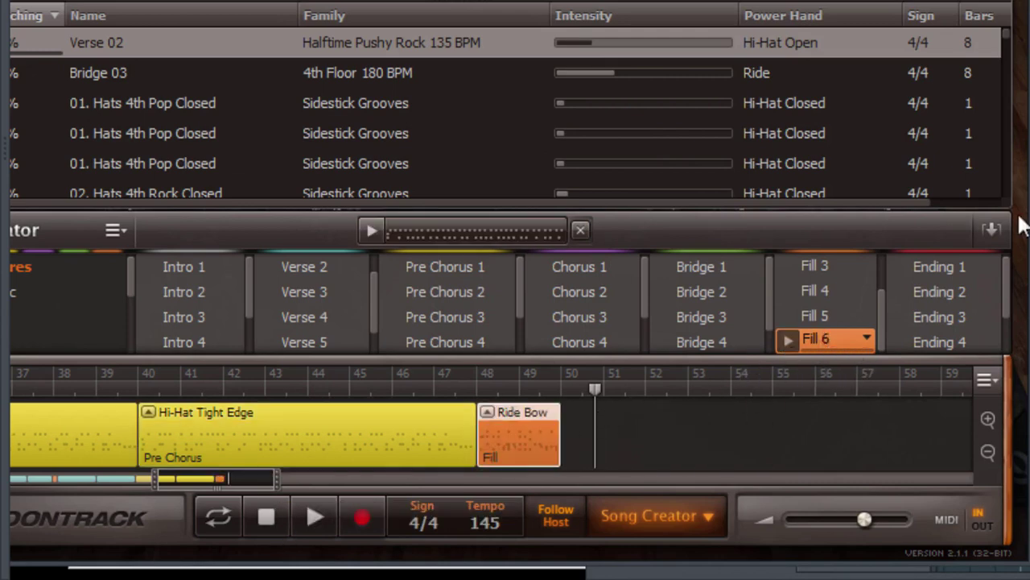
# Copy the Ride Bow fill block with all its notes and place the copy directly after the original at bar 50
pyautogui.rightClick(531, 430)
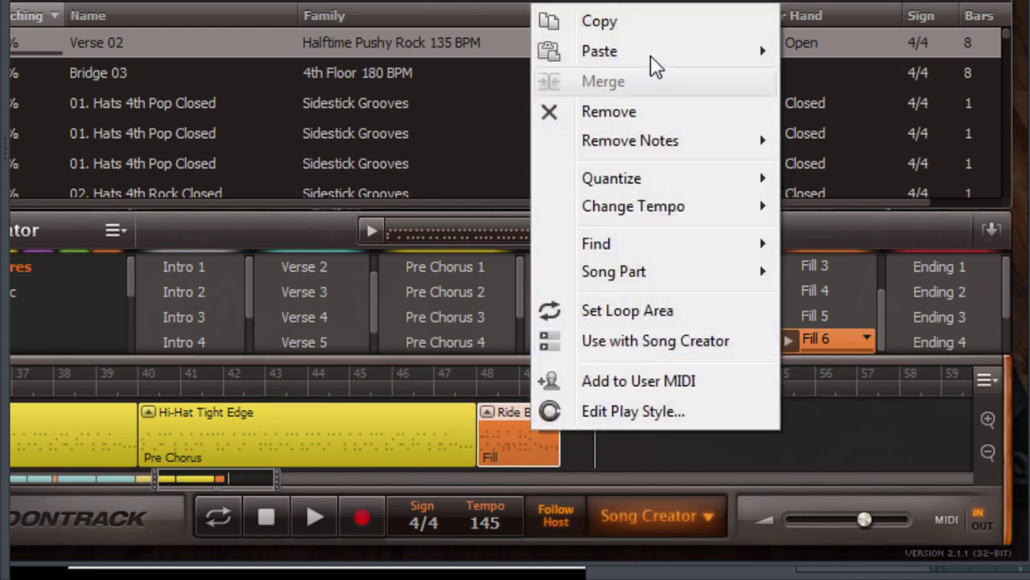
pyautogui.click(652, 32)
pyautogui.rightClick(597, 441)
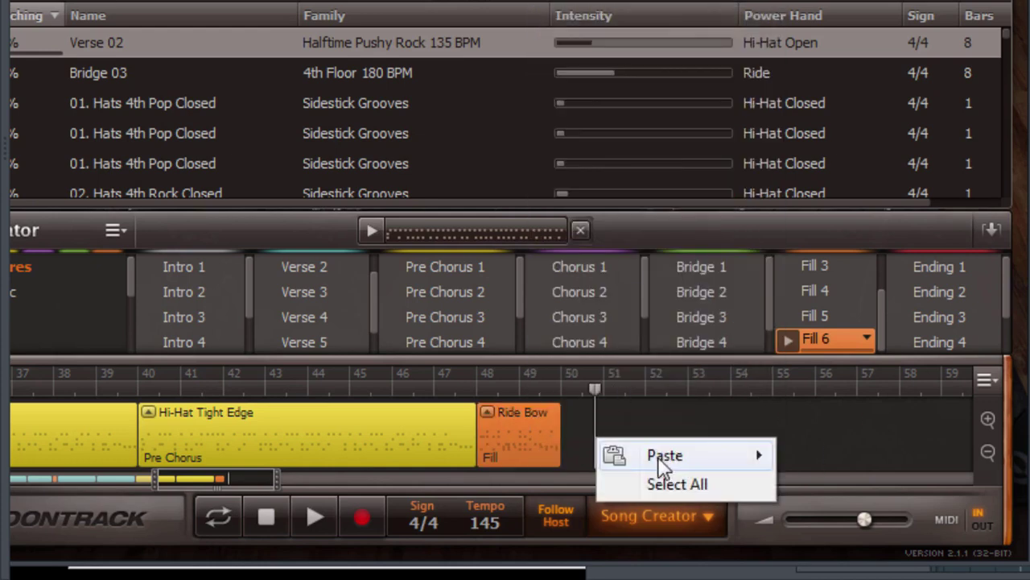
pyautogui.moveTo(743, 460)
pyautogui.click(820, 282)
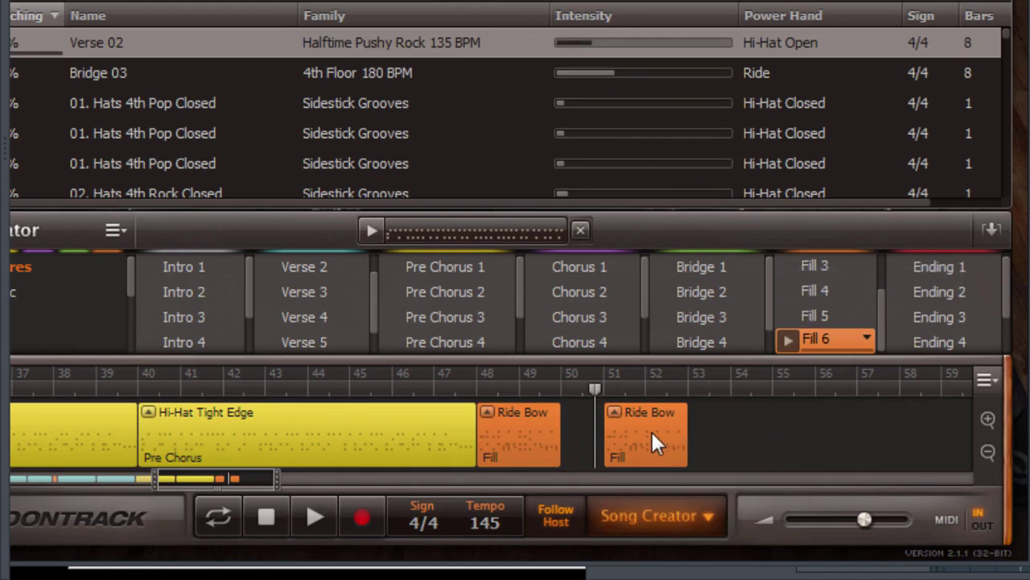
pyautogui.moveTo(653, 431); pyautogui.dragTo(603, 426)
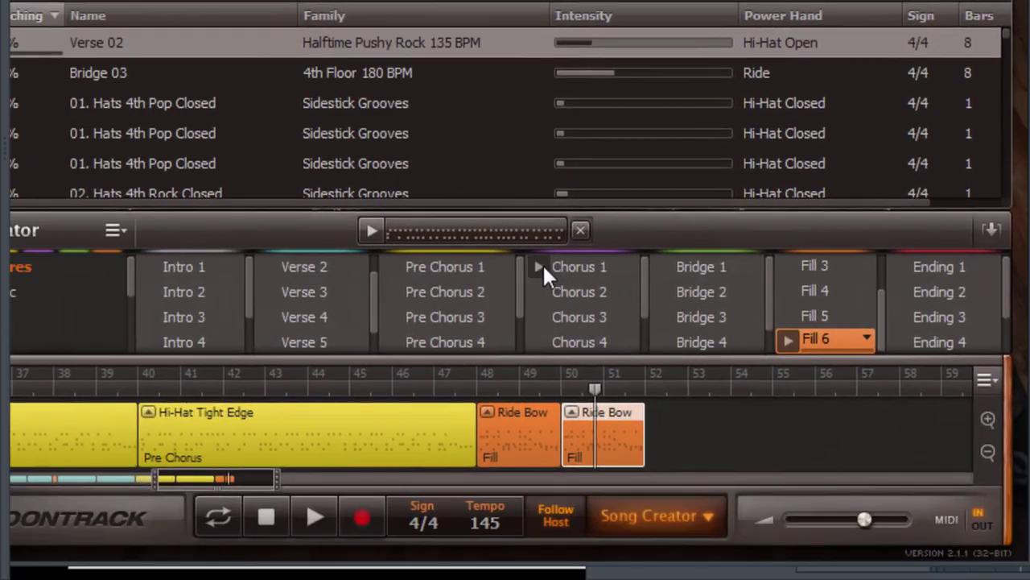
# Audition the Chorus 1 to Chorus 6 suggestions and place Chorus 1 after the two fills at bar 52
pyautogui.click(541, 263)
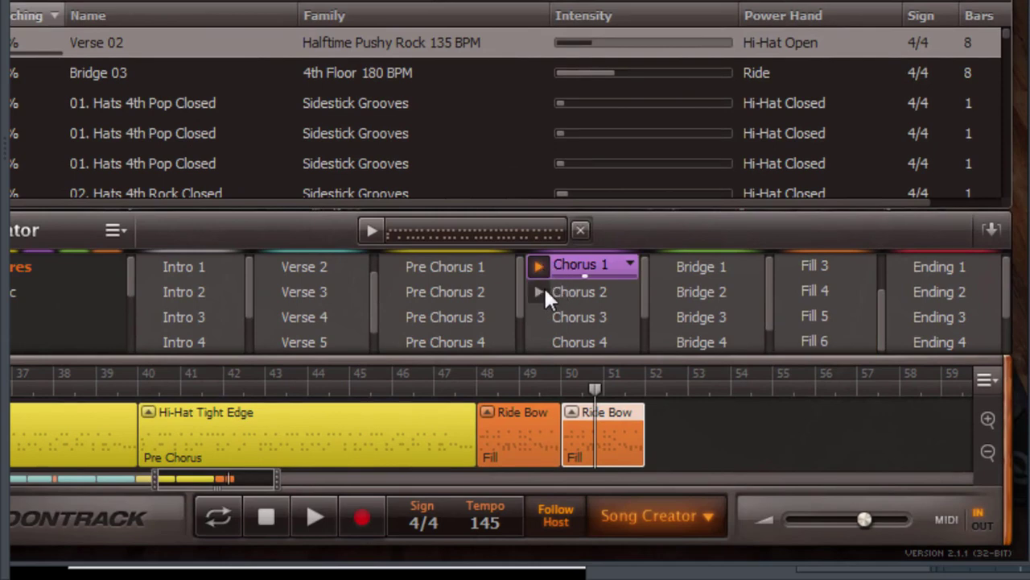
pyautogui.click(541, 292)
pyautogui.click(545, 313)
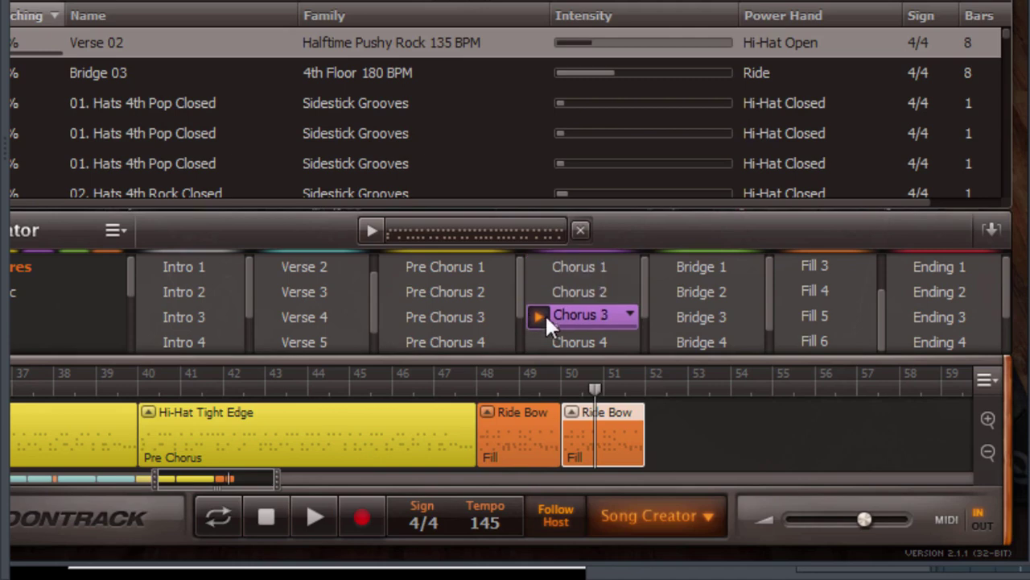
pyautogui.scroll(-2, 545, 313)
pyautogui.click(546, 295)
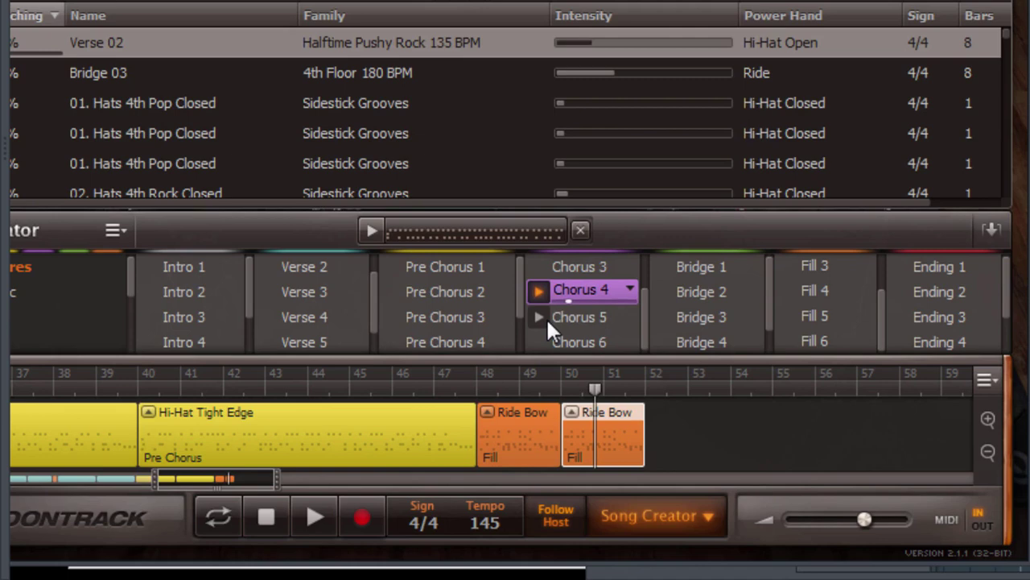
pyautogui.click(546, 317)
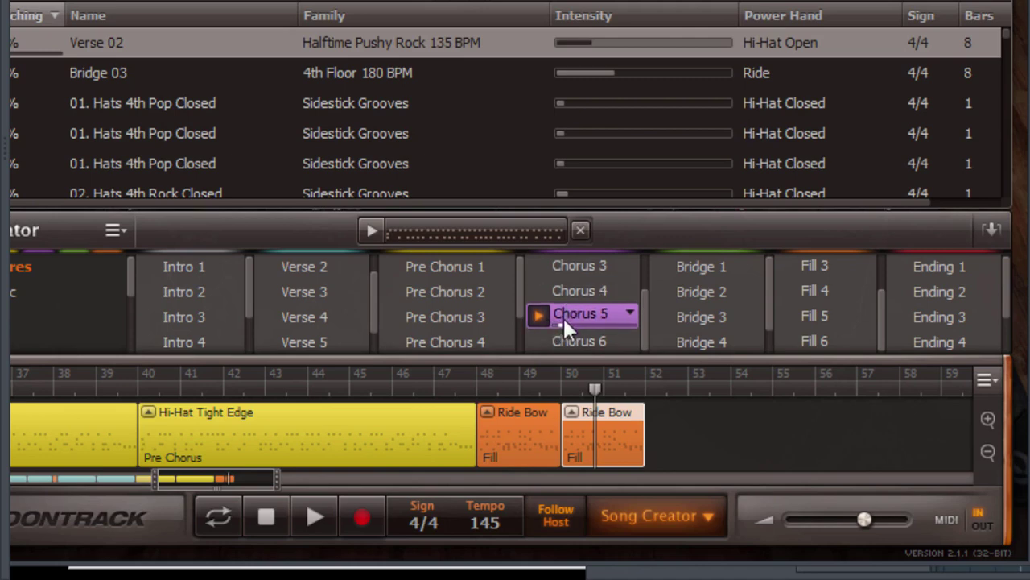
pyautogui.click(546, 338)
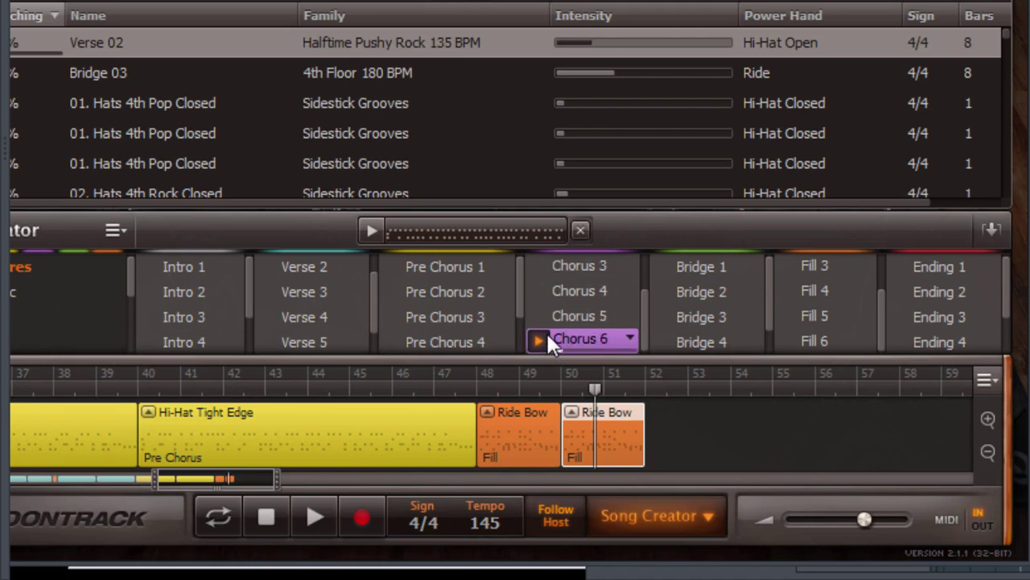
pyautogui.scroll(2, 548, 338)
pyautogui.click(543, 264)
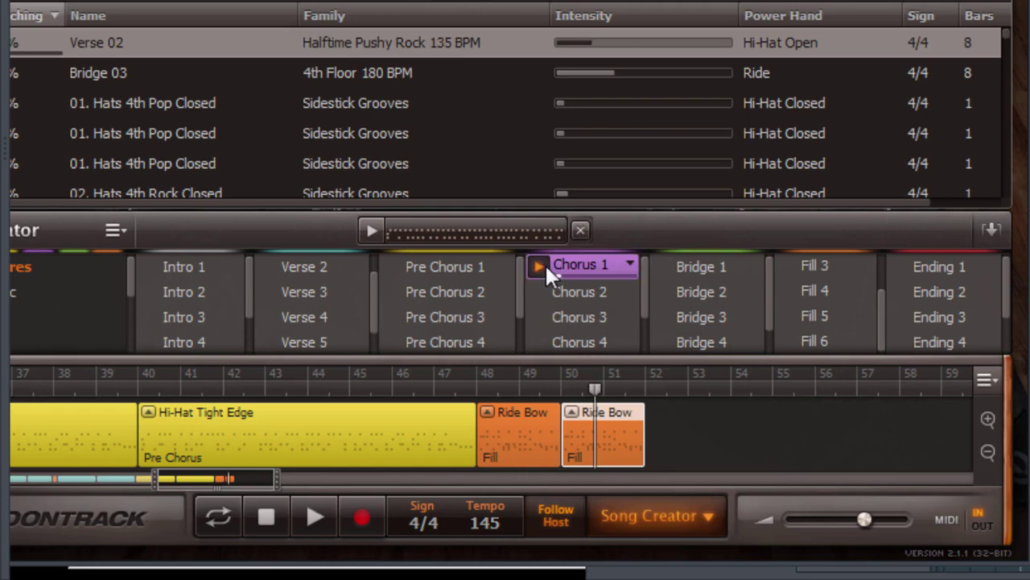
pyautogui.moveTo(592, 274); pyautogui.dragTo(636, 443)
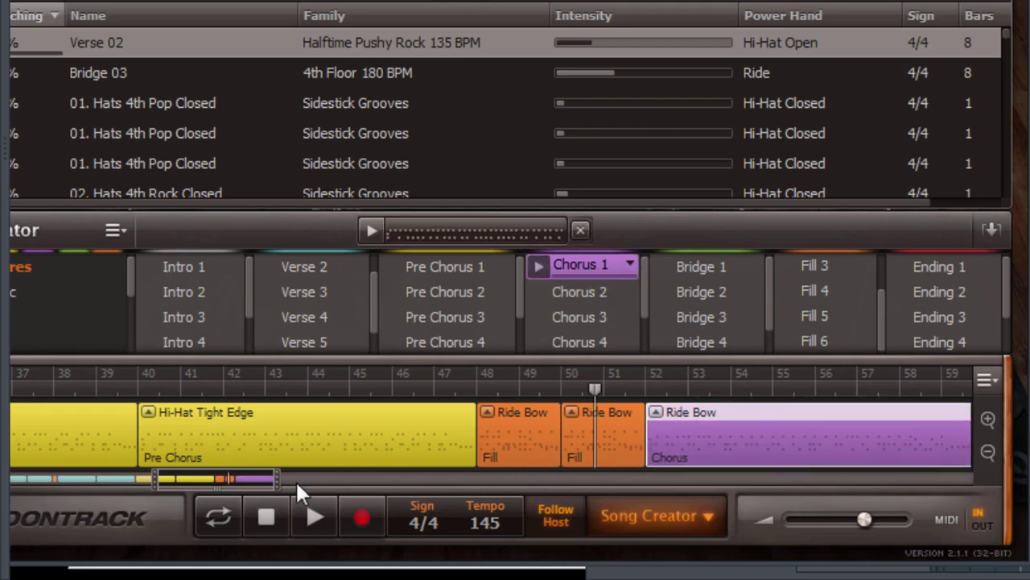
# Check in the playlist how far the chorus section runs before the interlude marker
pyautogui.moveTo(233, 488); pyautogui.dragTo(287, 490)
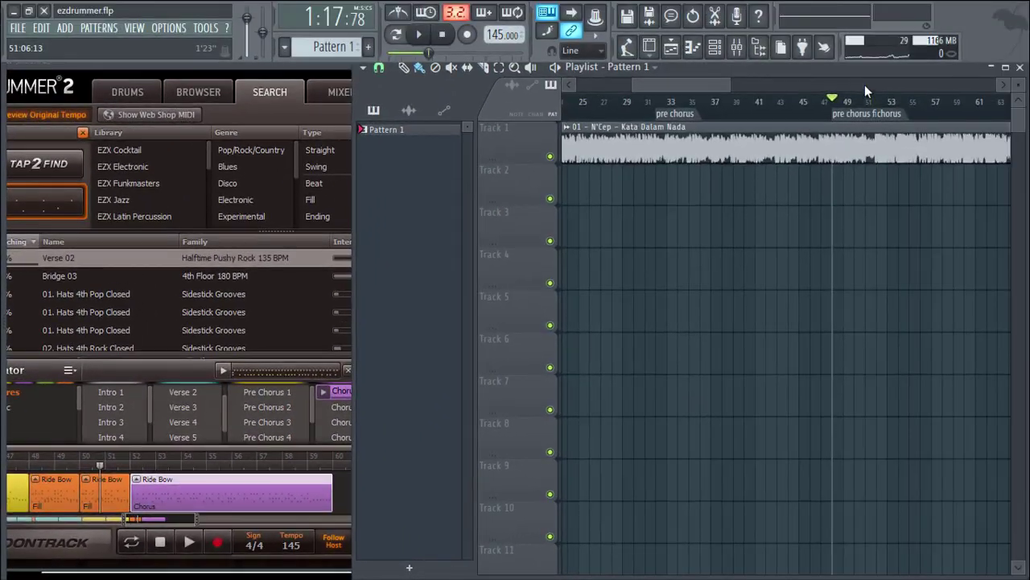
pyautogui.hscroll(-3, 867, 88)
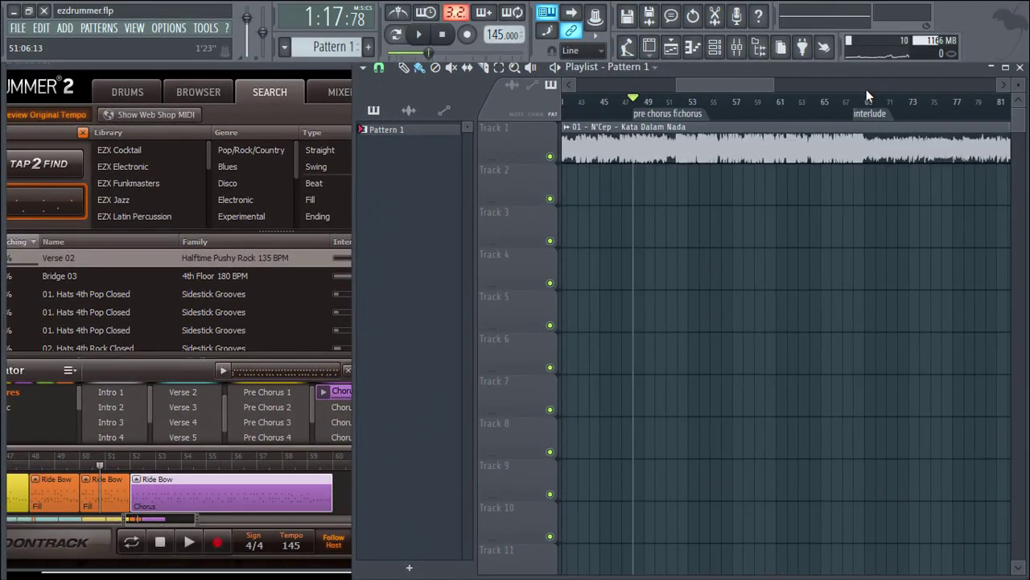
pyautogui.hscroll(-6, 866, 90)
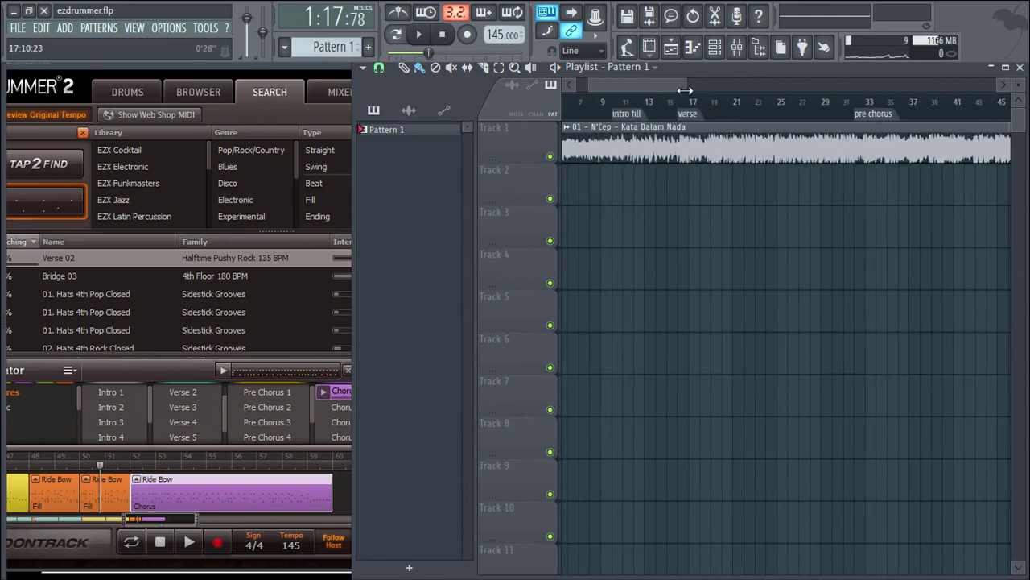
pyautogui.moveTo(676, 90); pyautogui.dragTo(767, 104)
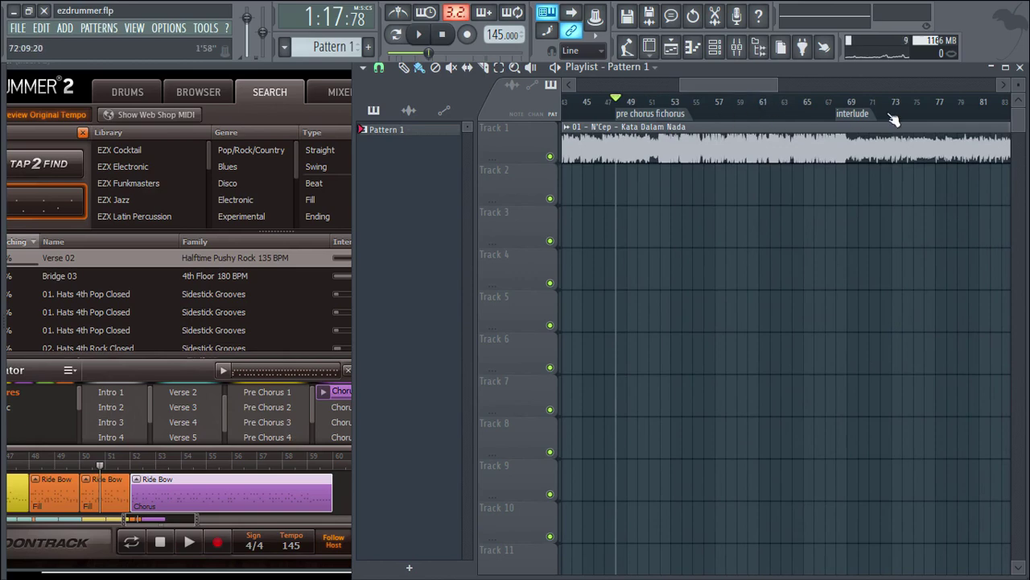
pyautogui.scroll(4, 849, 109)
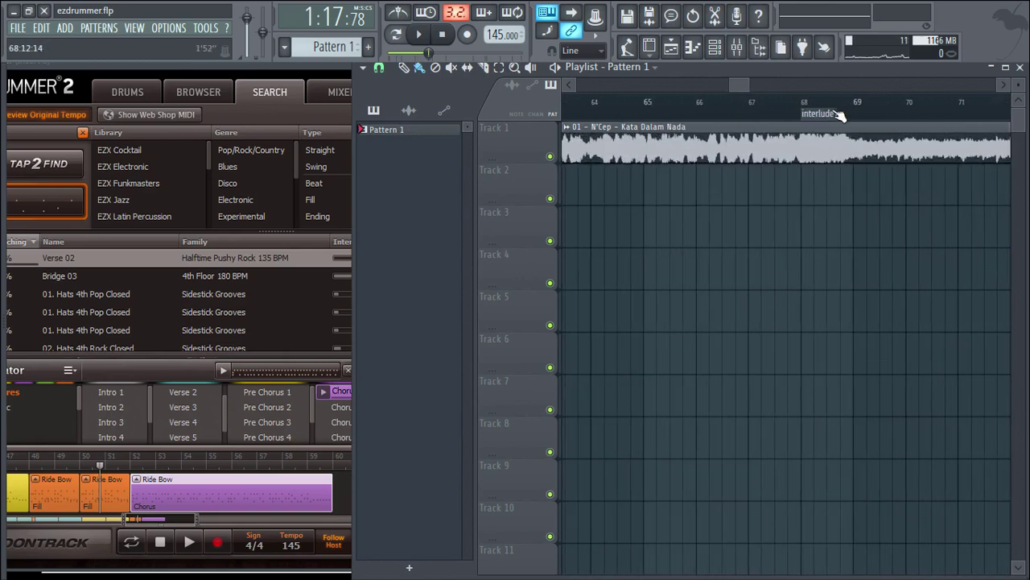
pyautogui.click(307, 68)
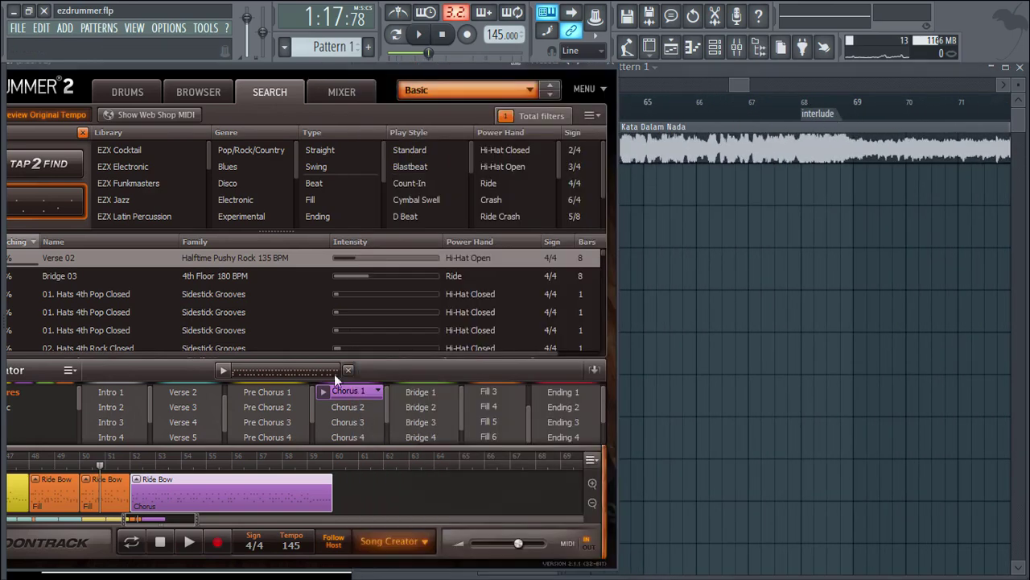
pyautogui.rightClick(294, 486)
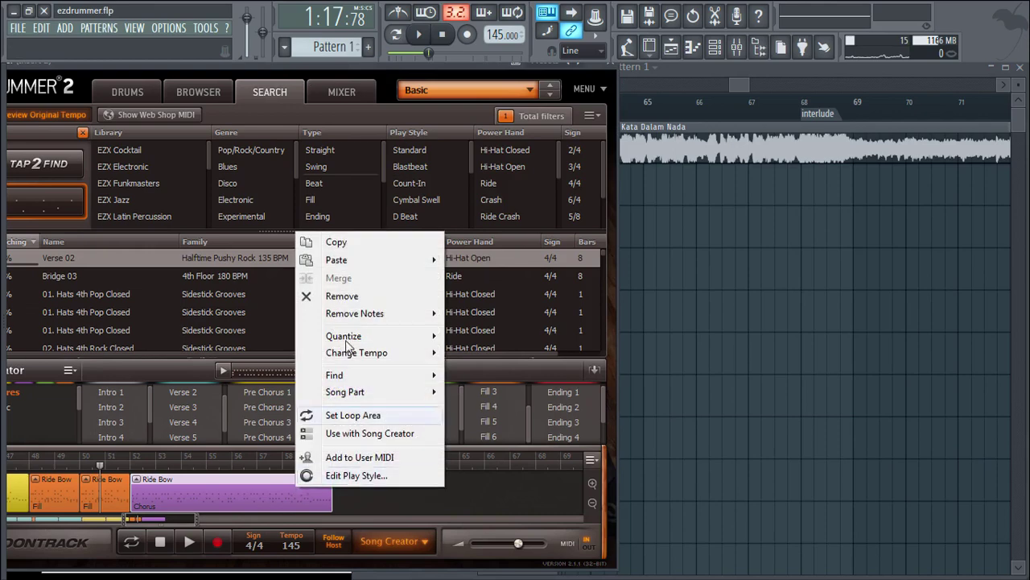
pyautogui.click(401, 505)
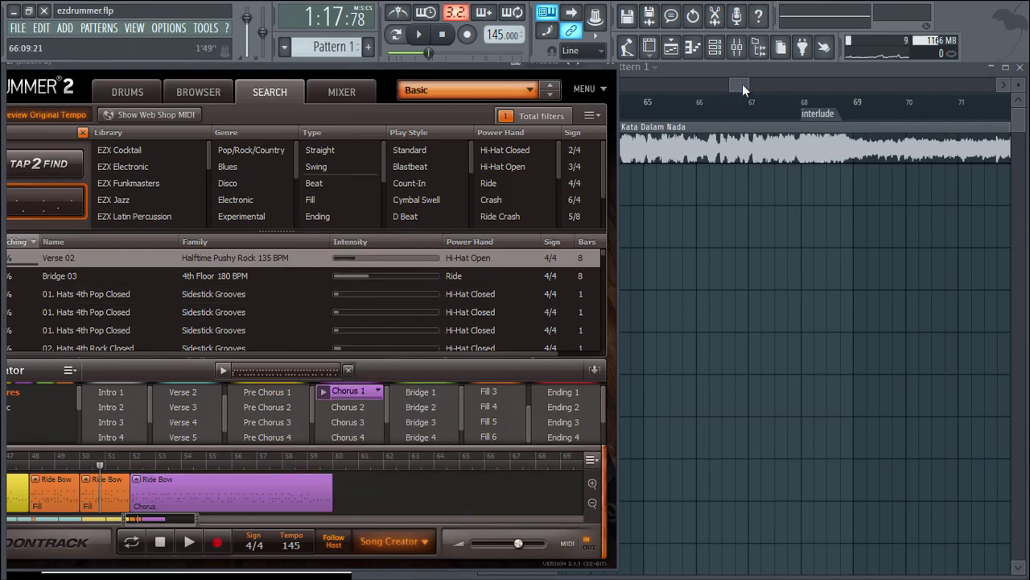
# Play the song from the chorus marker at bar 52 and follow the chorus section through the playlist
pyautogui.moveTo(742, 84); pyautogui.dragTo(708, 80)
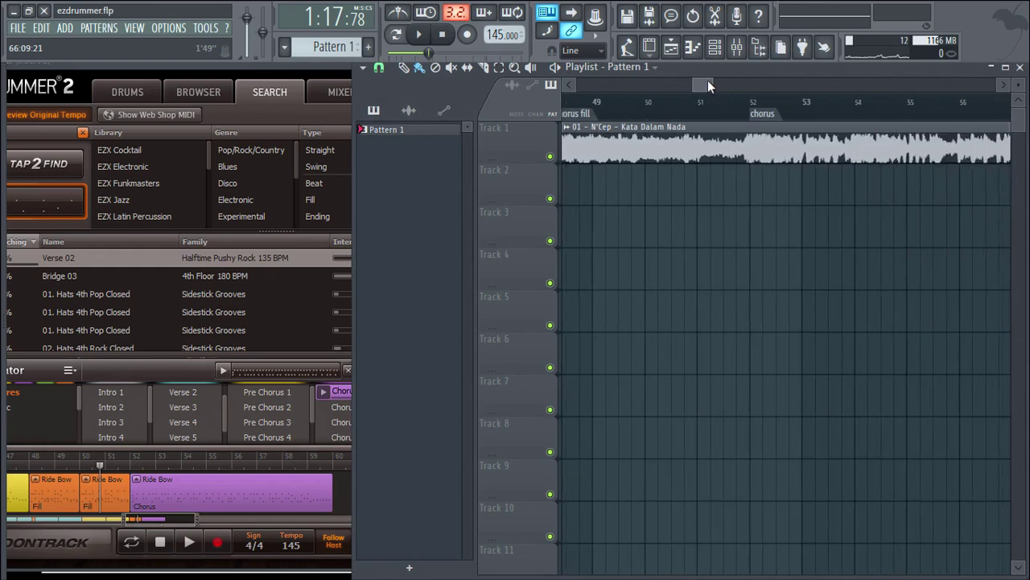
pyautogui.click(723, 110)
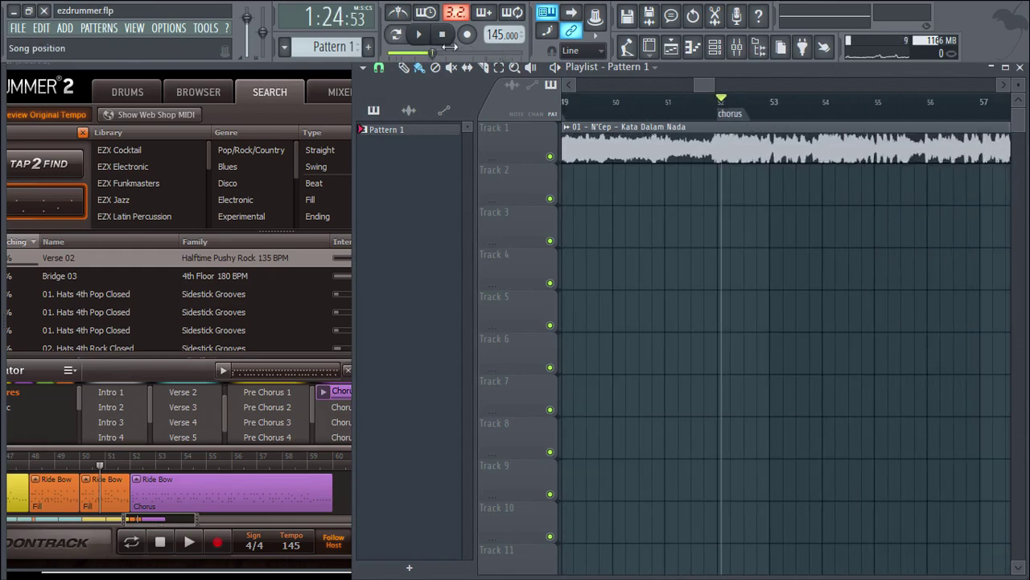
pyautogui.click(419, 35)
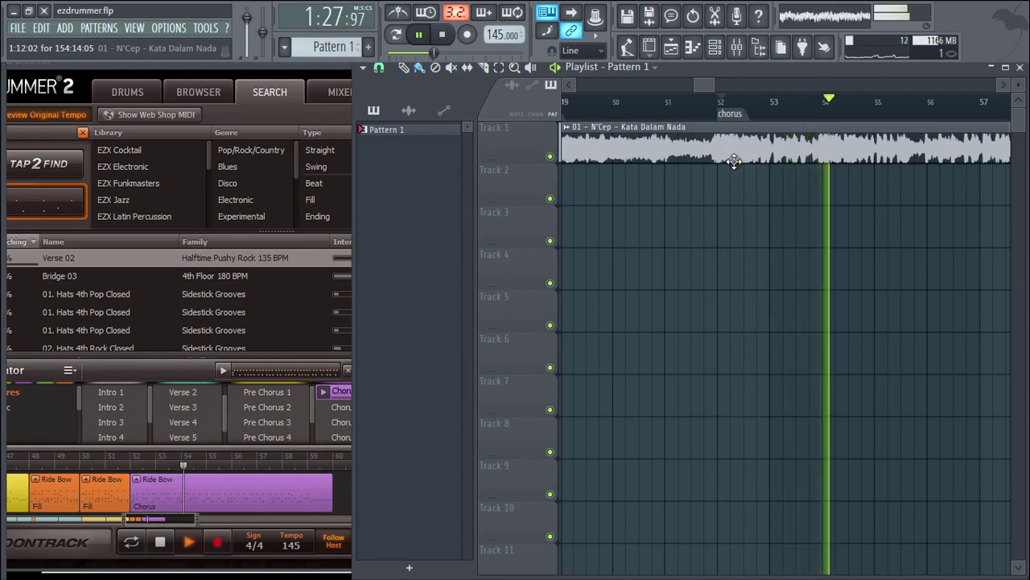
pyautogui.moveTo(704, 87); pyautogui.dragTo(711, 87)
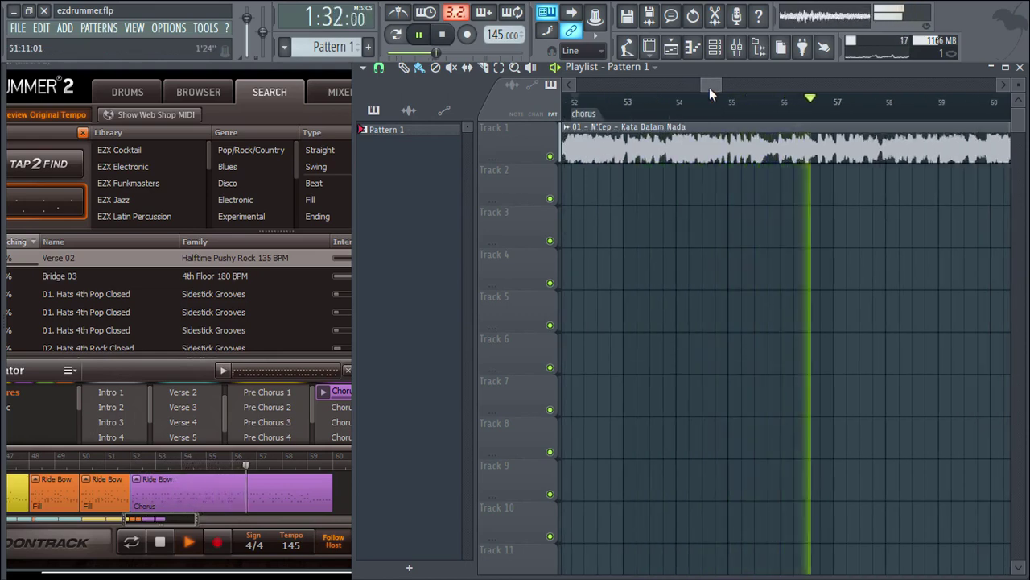
pyautogui.moveTo(709, 88); pyautogui.dragTo(722, 87)
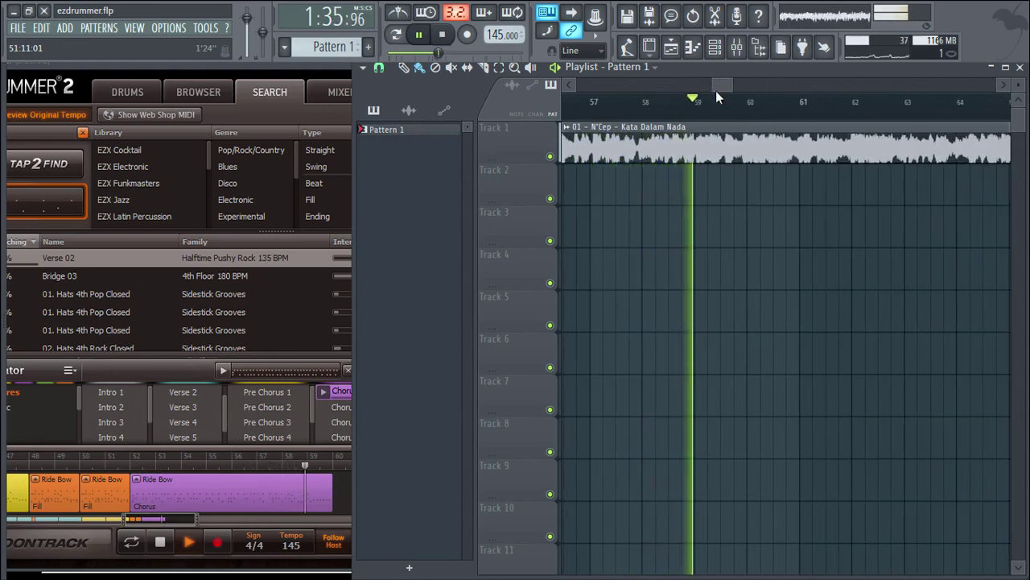
pyautogui.click(450, 39)
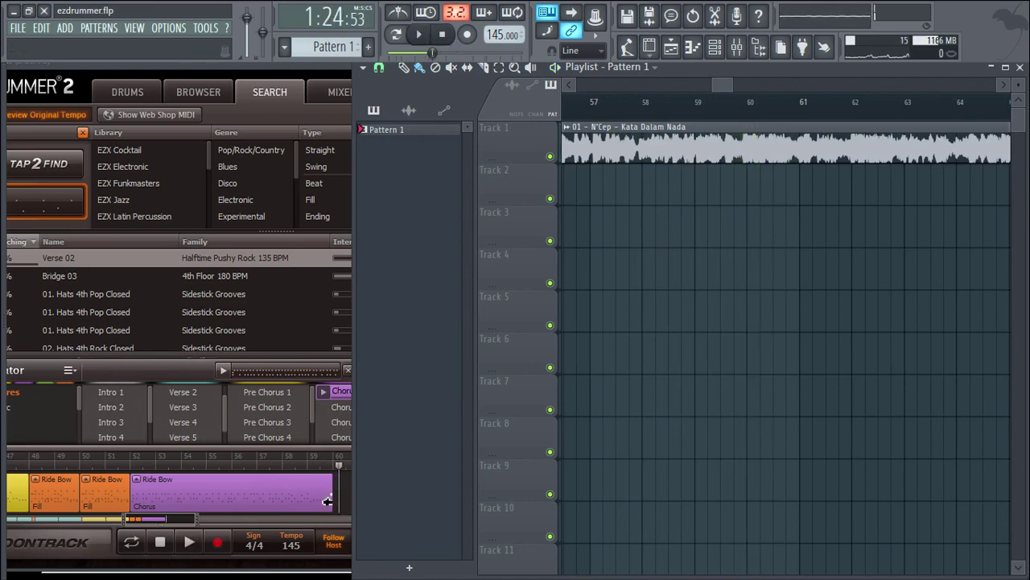
# Shorten the Chorus block to end at bar 58, then copy it and paste all its notes directly after it
pyautogui.moveTo(327, 501); pyautogui.dragTo(284, 493)
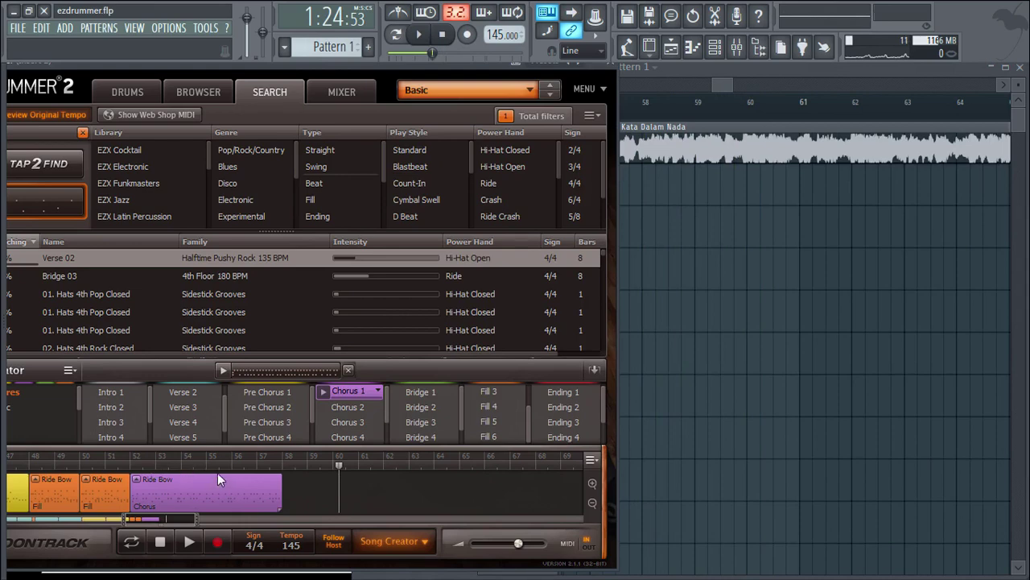
pyautogui.rightClick(281, 499)
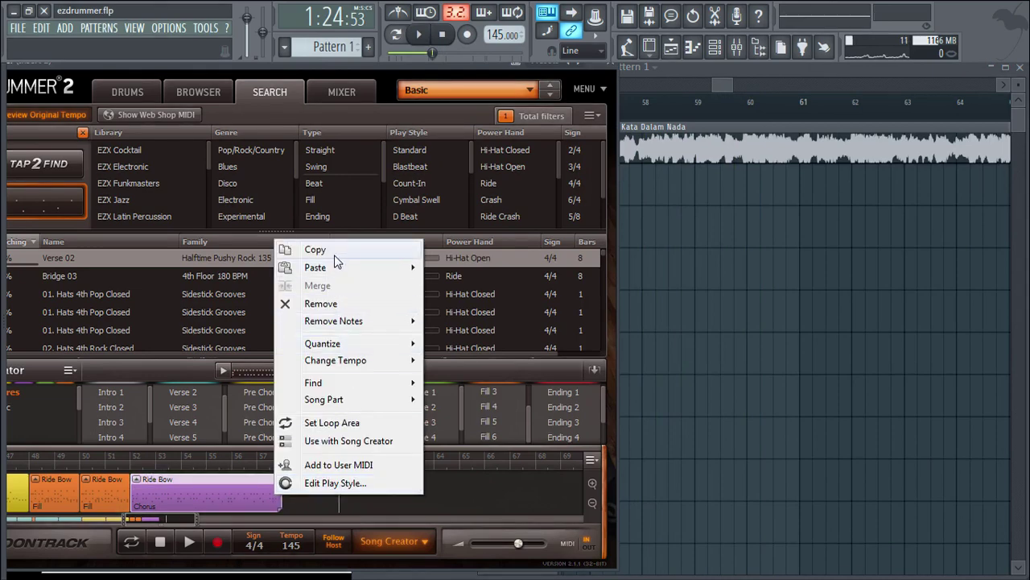
pyautogui.click(289, 498)
pyautogui.rightClick(289, 499)
pyautogui.moveTo(385, 508)
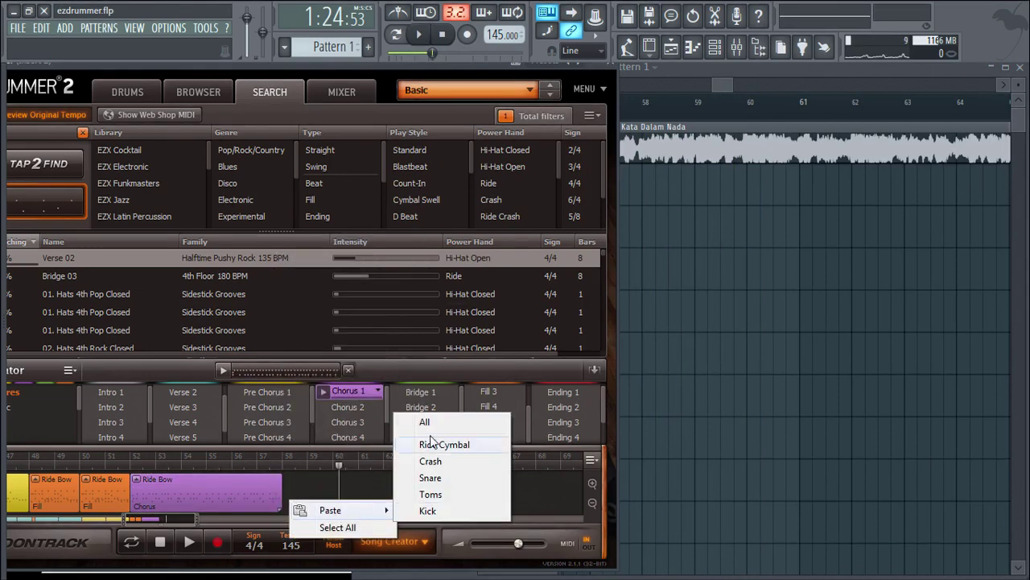
pyautogui.click(430, 424)
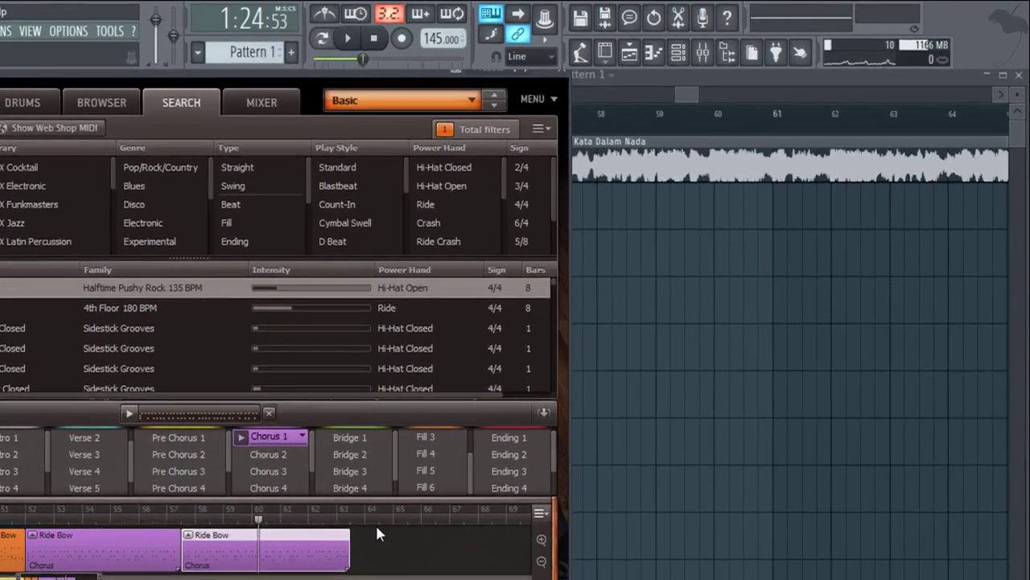
# Paste a third Chorus block with all its notes against the end of the second and shorten it to end at bar 67
pyautogui.moveTo(686, 96); pyautogui.dragTo(705, 96)
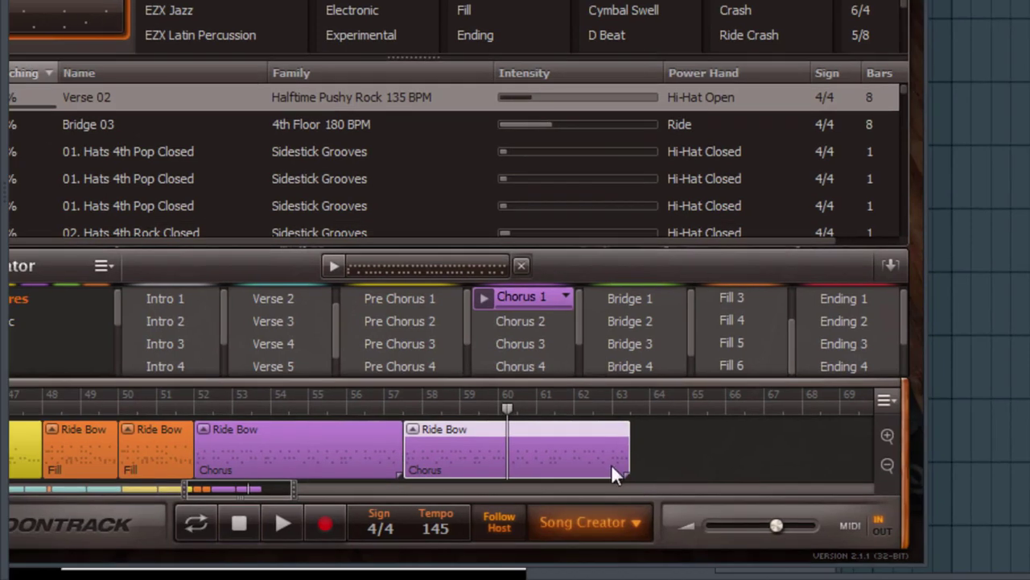
pyautogui.rightClick(654, 455)
pyautogui.moveTo(720, 468)
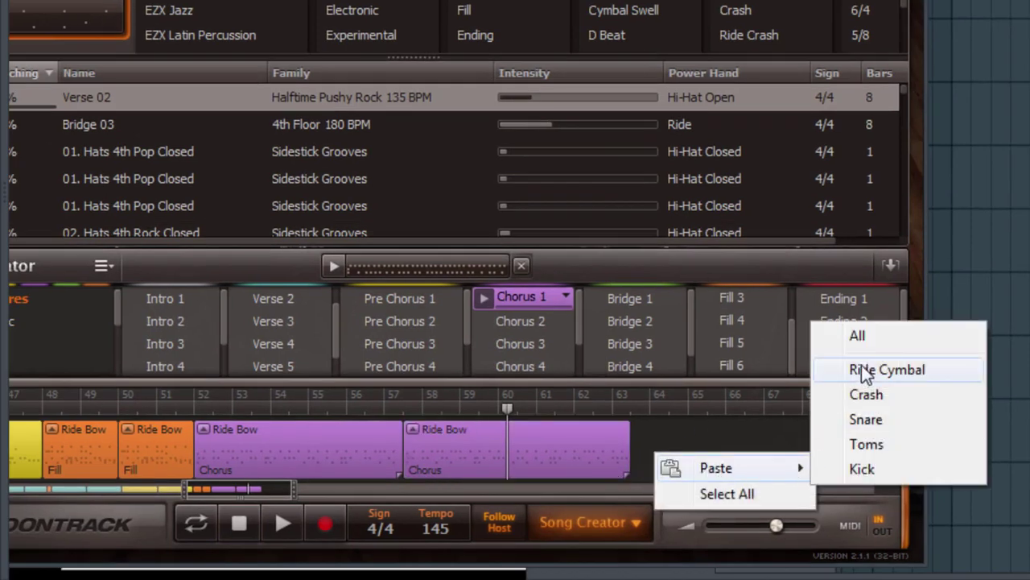
pyautogui.click(857, 335)
pyautogui.moveTo(782, 443); pyautogui.dragTo(754, 458)
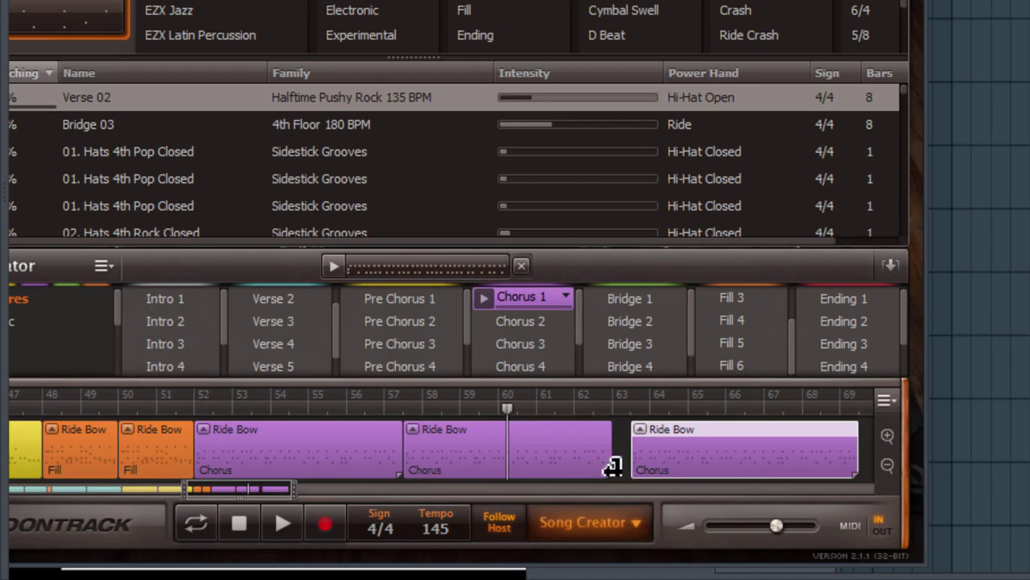
pyautogui.moveTo(612, 469); pyautogui.dragTo(633, 467)
pyautogui.moveTo(276, 497); pyautogui.dragTo(306, 500)
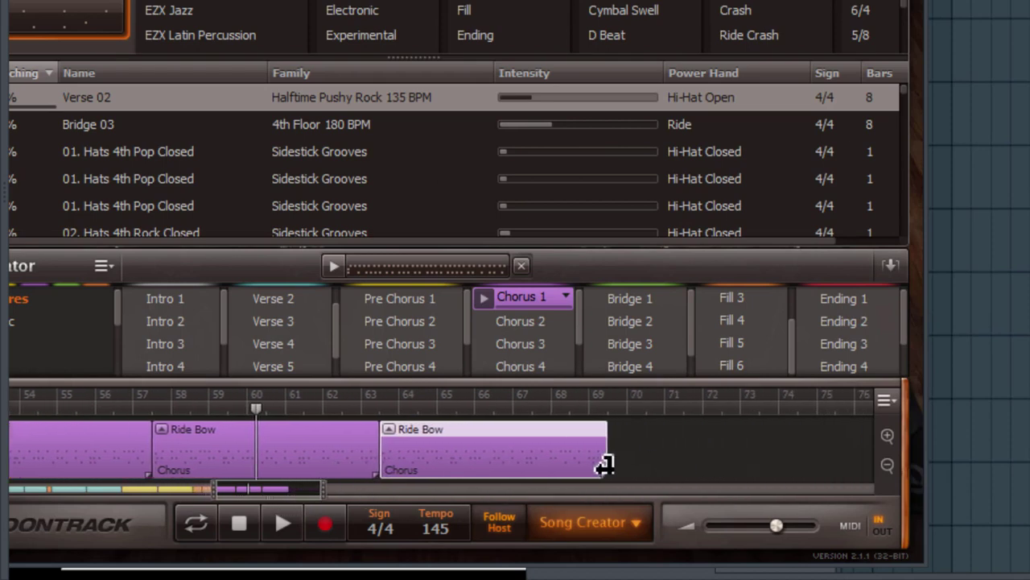
pyautogui.moveTo(604, 466); pyautogui.dragTo(517, 465)
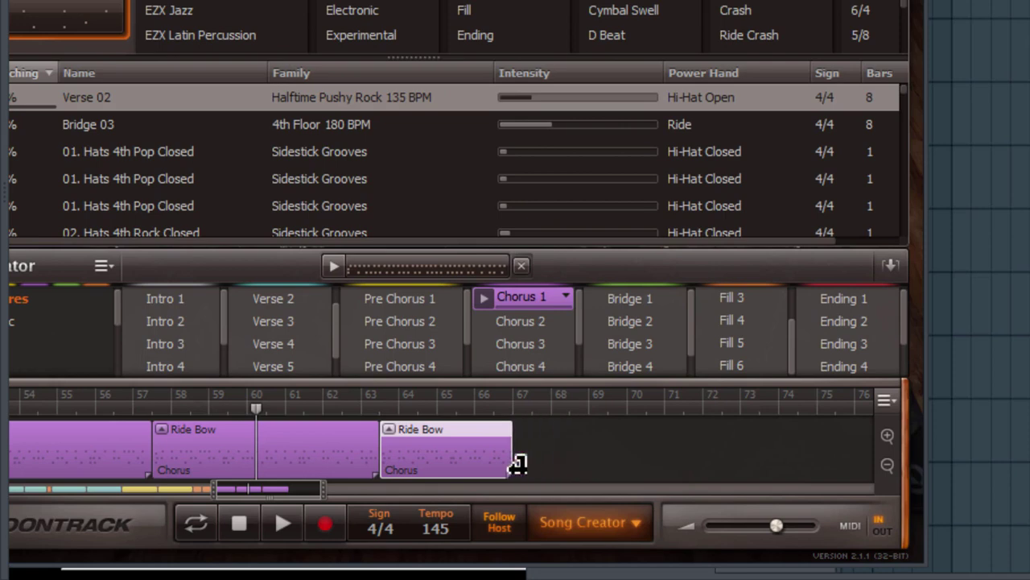
# Audition Fill 3, trim the third Chorus block to end at bar 66, and place the fill directly after it
pyautogui.click(721, 297)
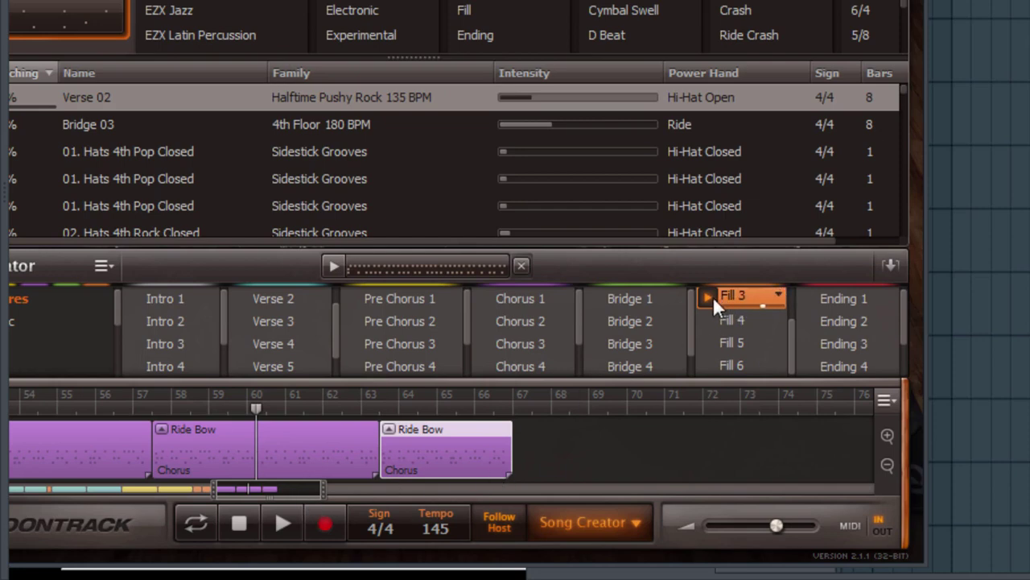
pyautogui.moveTo(715, 297); pyautogui.dragTo(581, 466)
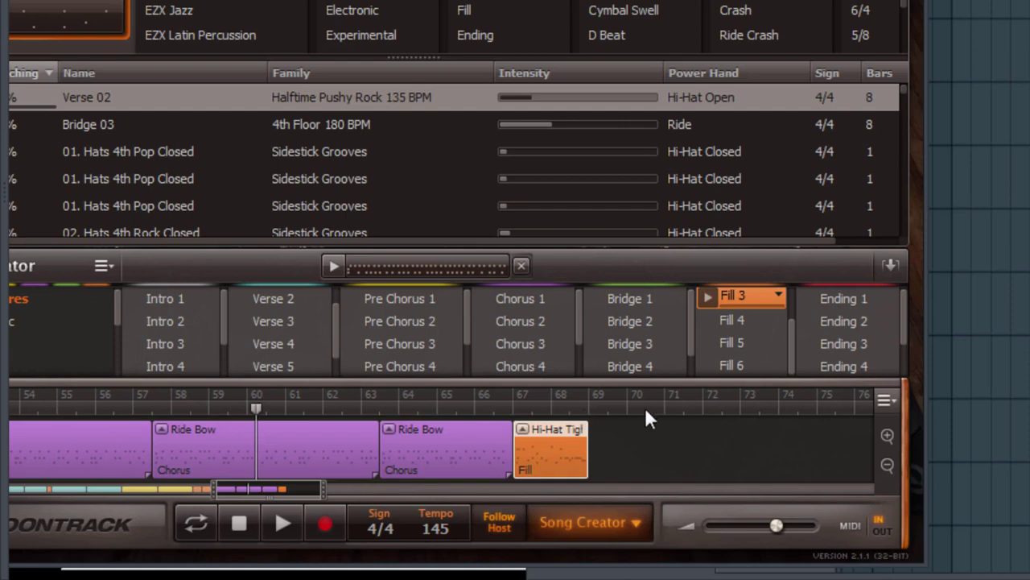
pyautogui.moveTo(511, 460); pyautogui.dragTo(480, 451)
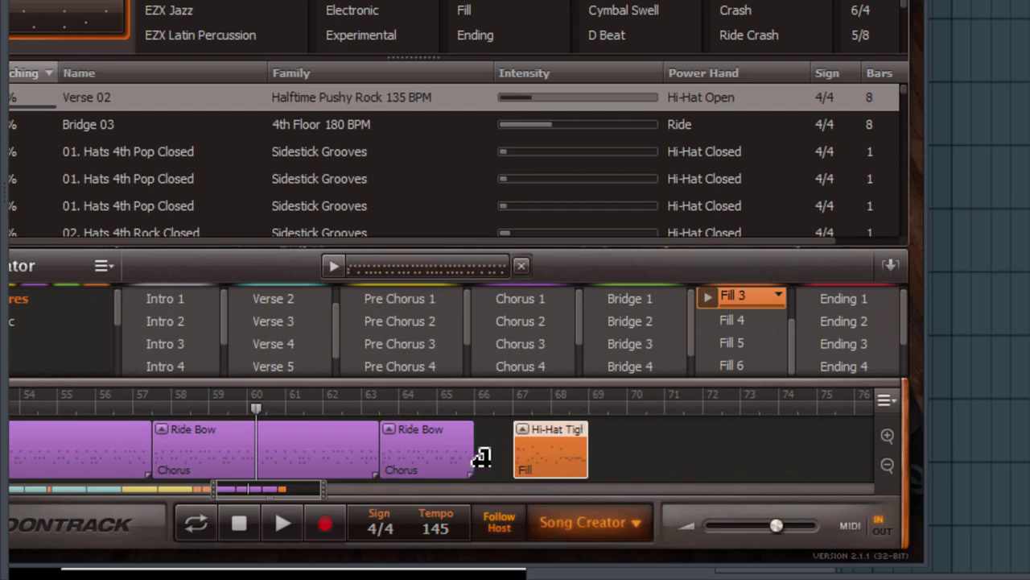
pyautogui.moveTo(543, 446); pyautogui.dragTo(520, 451)
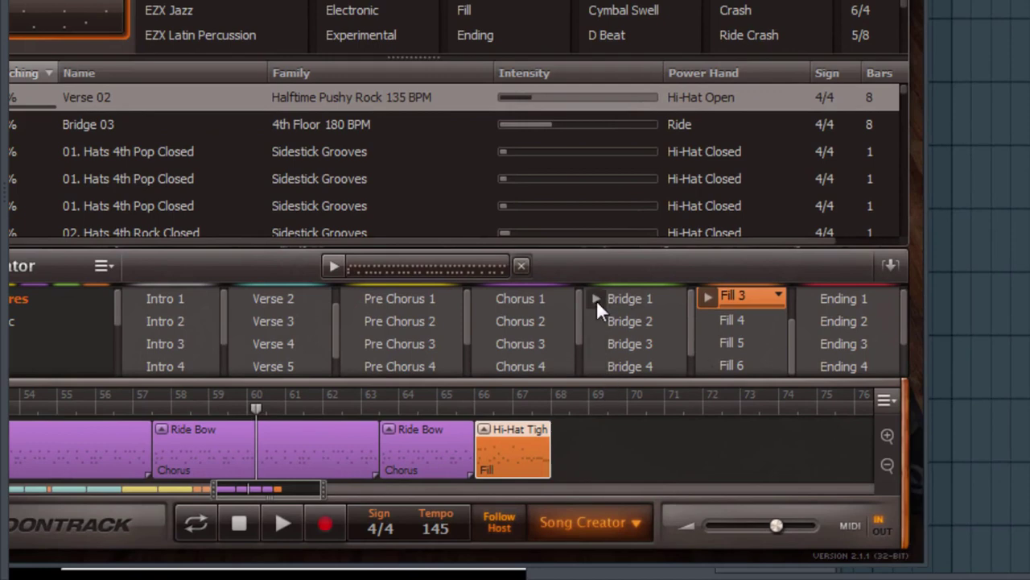
# Audition the Bridge 1 suggestion and place it directly after the Hi-Hat fill at bar 68
pyautogui.click(597, 300)
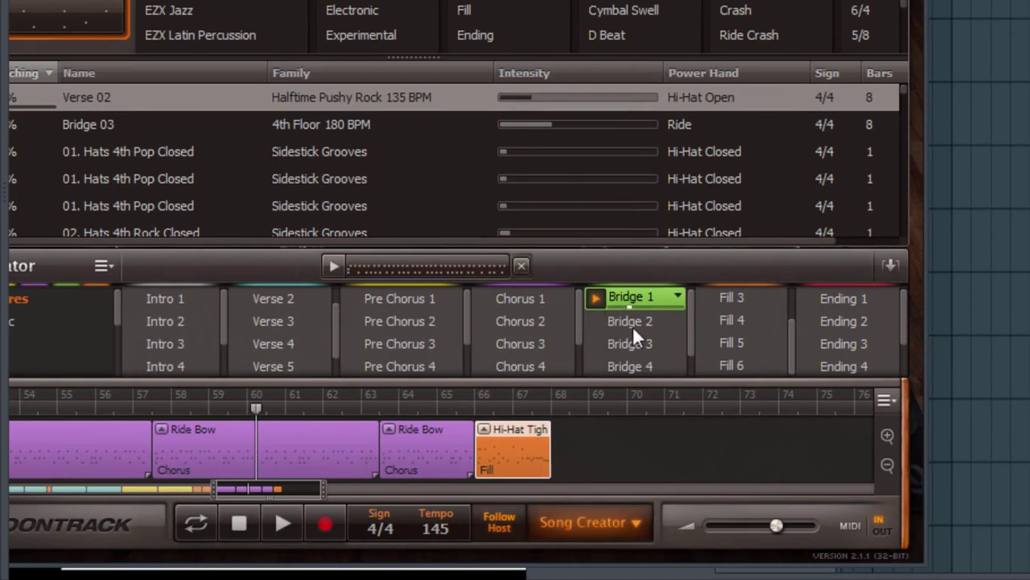
pyautogui.moveTo(601, 297); pyautogui.dragTo(564, 454)
pyautogui.moveTo(318, 503); pyautogui.dragTo(344, 507)
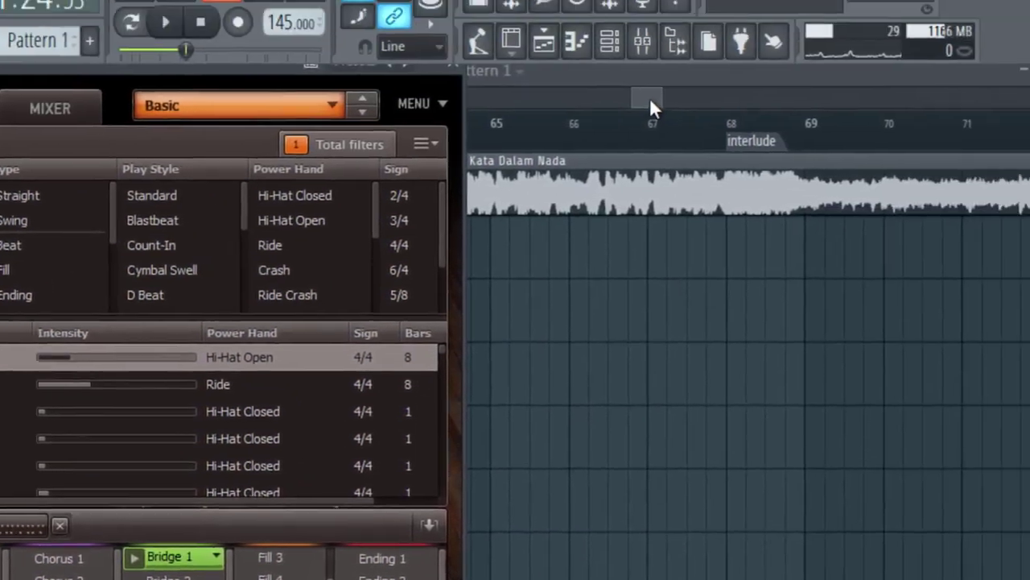
# Copy the Bridge block with all its notes and place the copy directly after the original at bar 76
pyautogui.moveTo(650, 99)
pyautogui.mouseDown()
pyautogui.moveTo(620, 131)
pyautogui.moveTo(713, 143)
pyautogui.mouseUp()
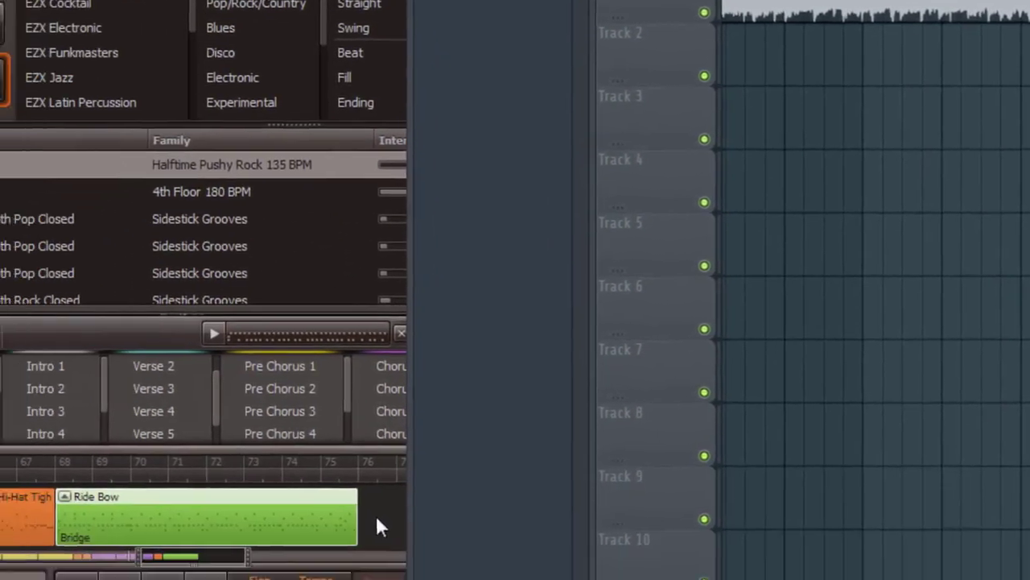
pyautogui.rightClick(497, 450)
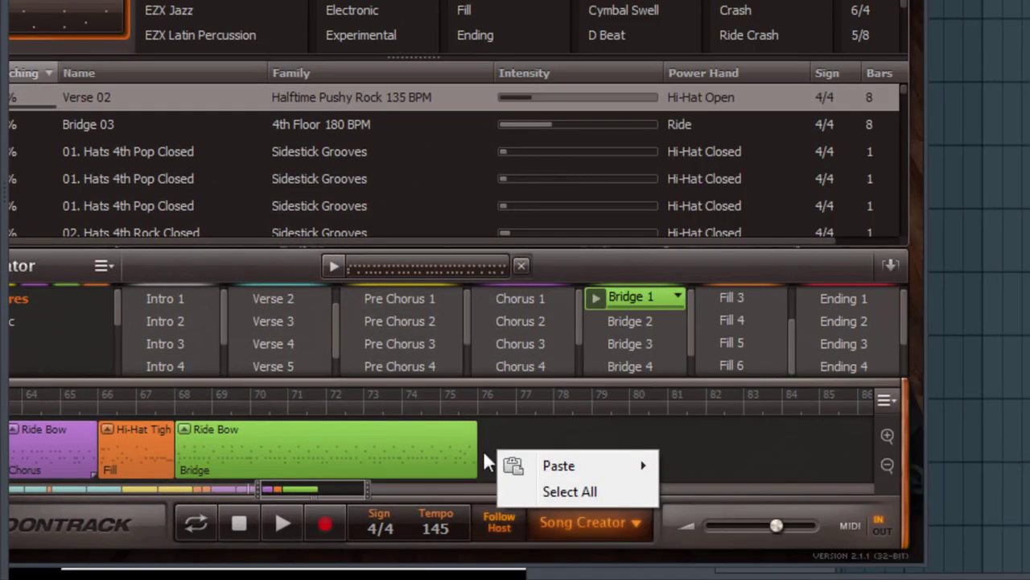
pyautogui.rightClick(448, 451)
pyautogui.click(554, 86)
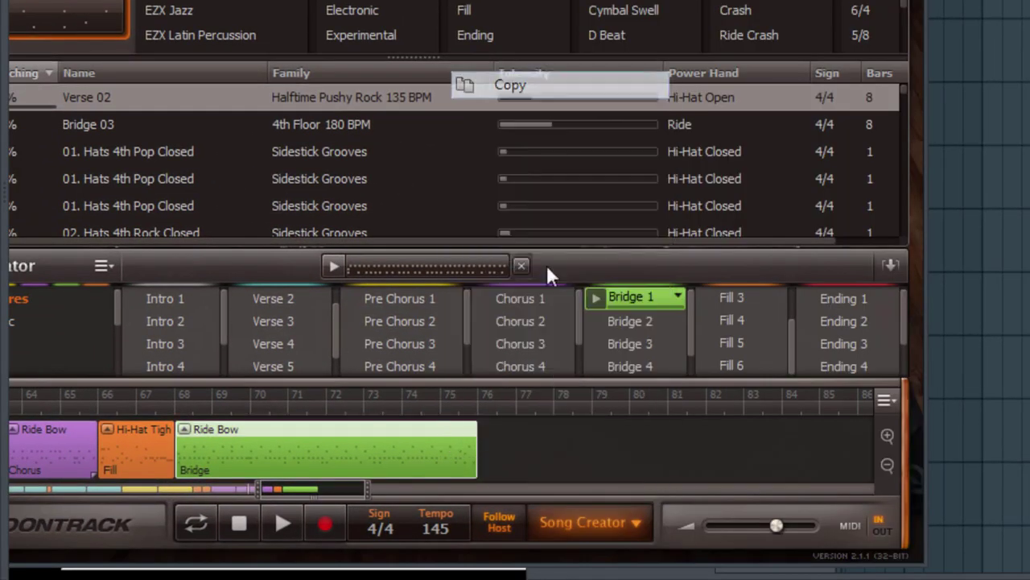
pyautogui.rightClick(517, 455)
pyautogui.moveTo(612, 461)
pyautogui.click(729, 330)
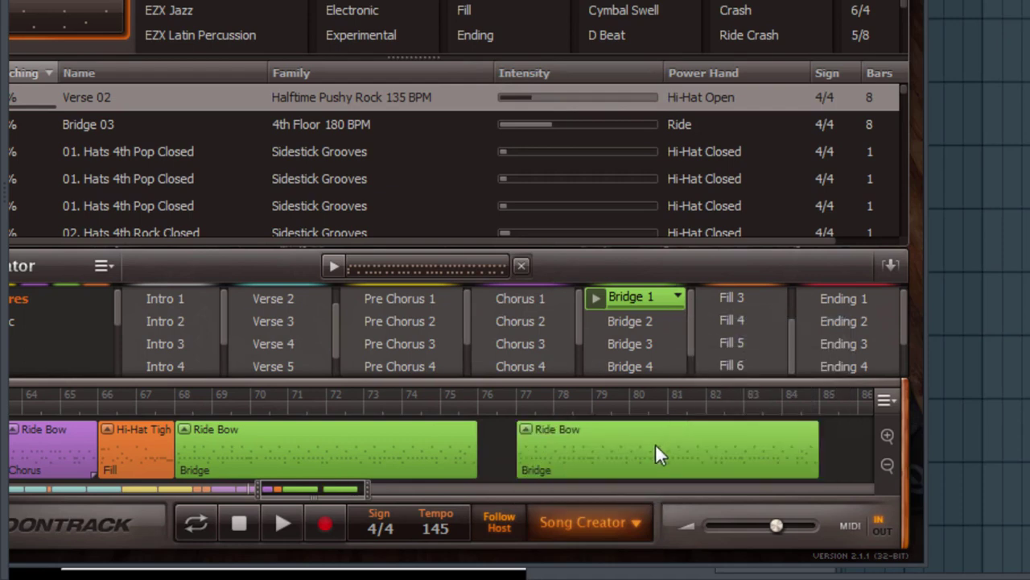
pyautogui.moveTo(655, 446); pyautogui.dragTo(624, 445)
# Paste a third full Bridge block and place it directly after the second one at bar 84
pyautogui.moveTo(328, 499); pyautogui.dragTo(375, 499)
pyautogui.rightClick(456, 467)
pyautogui.moveTo(520, 481)
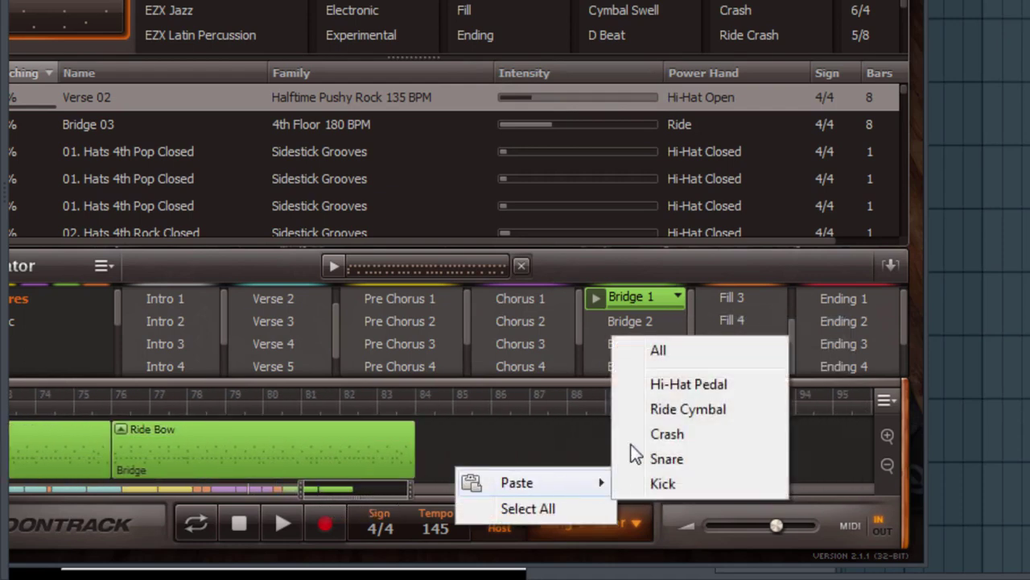
pyautogui.click(673, 359)
pyautogui.moveTo(630, 442); pyautogui.dragTo(464, 482)
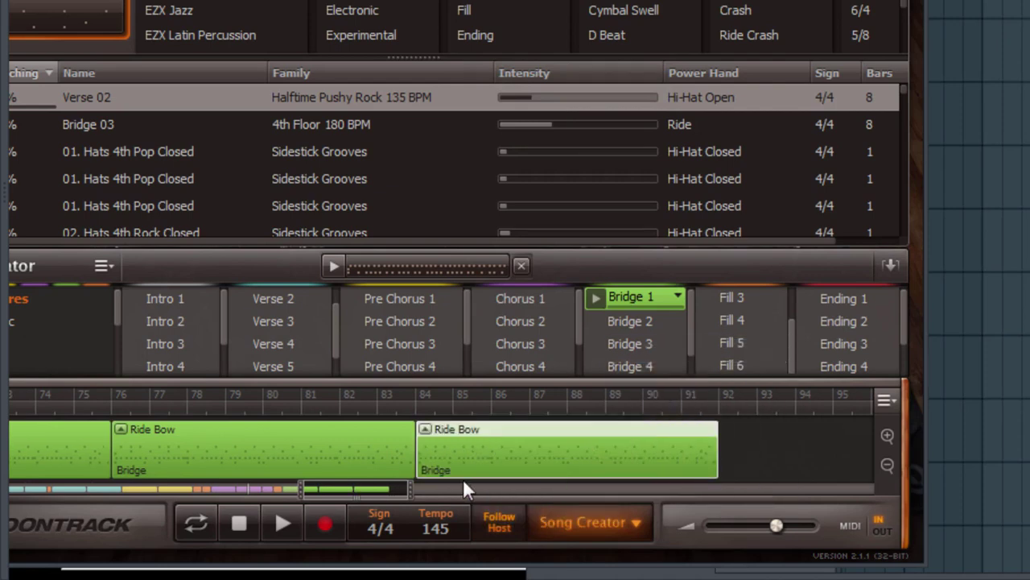
# Paste a fourth full Bridge block at bar 92 and shorten it to end at bar 99
pyautogui.moveTo(370, 501); pyautogui.dragTo(394, 501)
pyautogui.rightClick(555, 450)
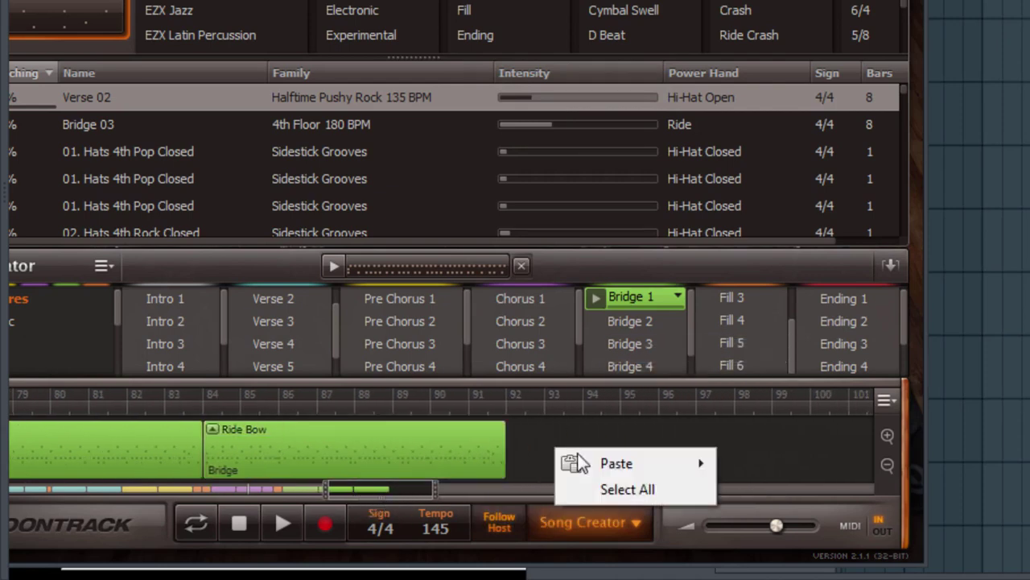
pyautogui.moveTo(685, 467)
pyautogui.click(765, 330)
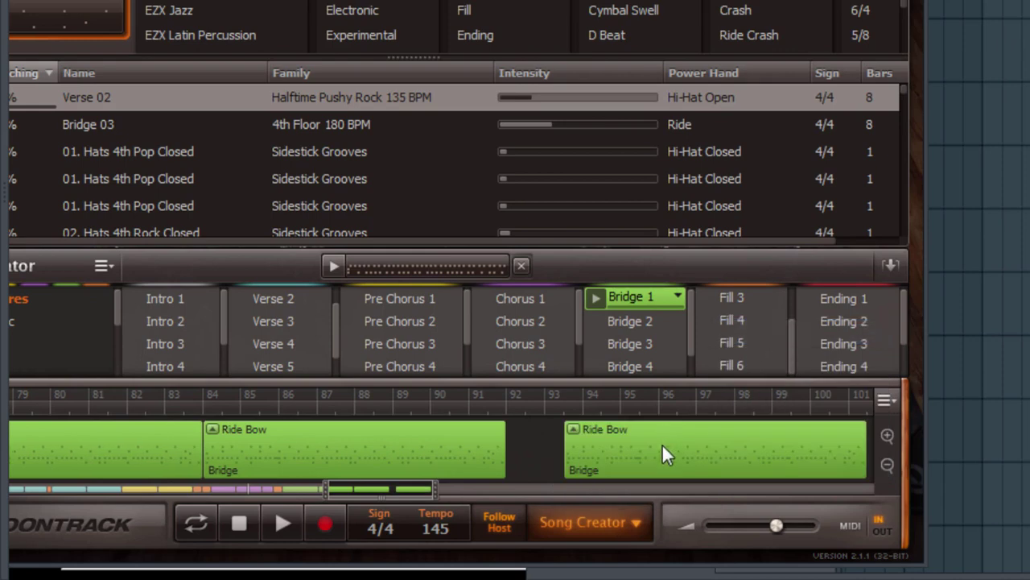
pyautogui.moveTo(661, 443); pyautogui.dragTo(608, 449)
pyautogui.moveTo(379, 489); pyautogui.dragTo(405, 500)
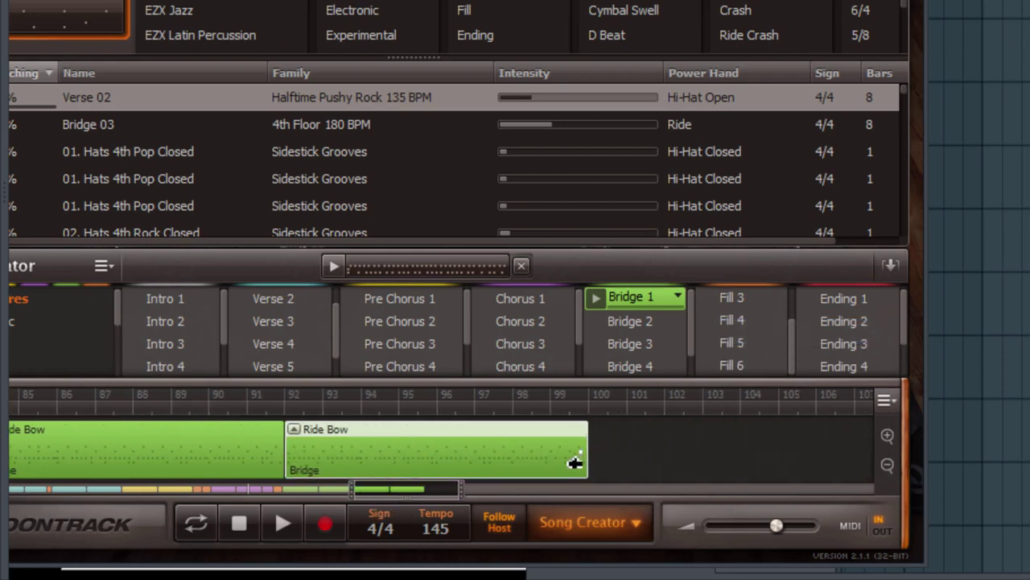
pyautogui.moveTo(584, 460); pyautogui.dragTo(547, 455)
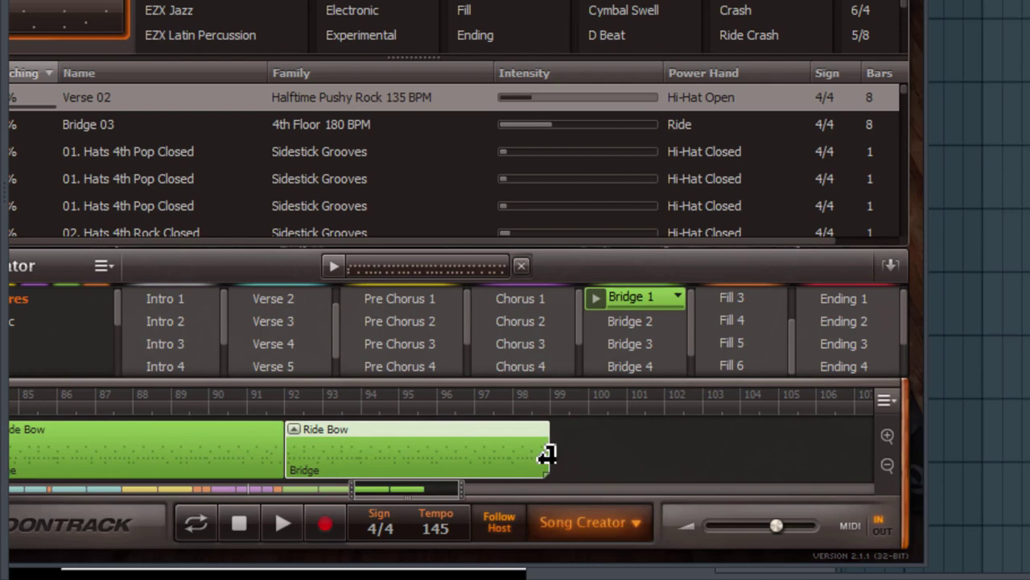
# Audition the Ending 1 and Ending 2 suggestions and place Ending 2 directly after the last Bridge block at bar 99
pyautogui.click(812, 302)
pyautogui.click(816, 317)
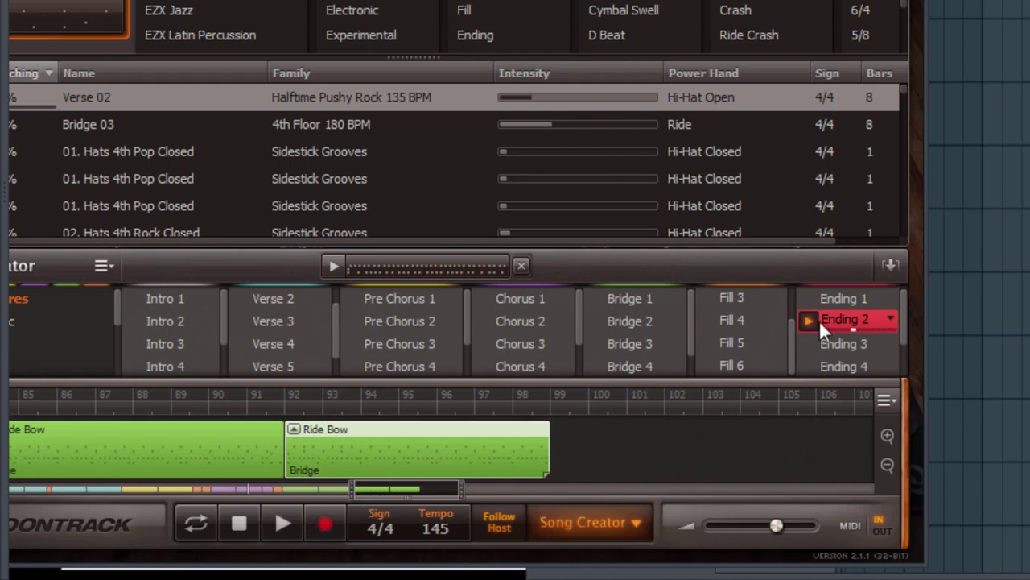
pyautogui.moveTo(805, 321); pyautogui.dragTo(545, 452)
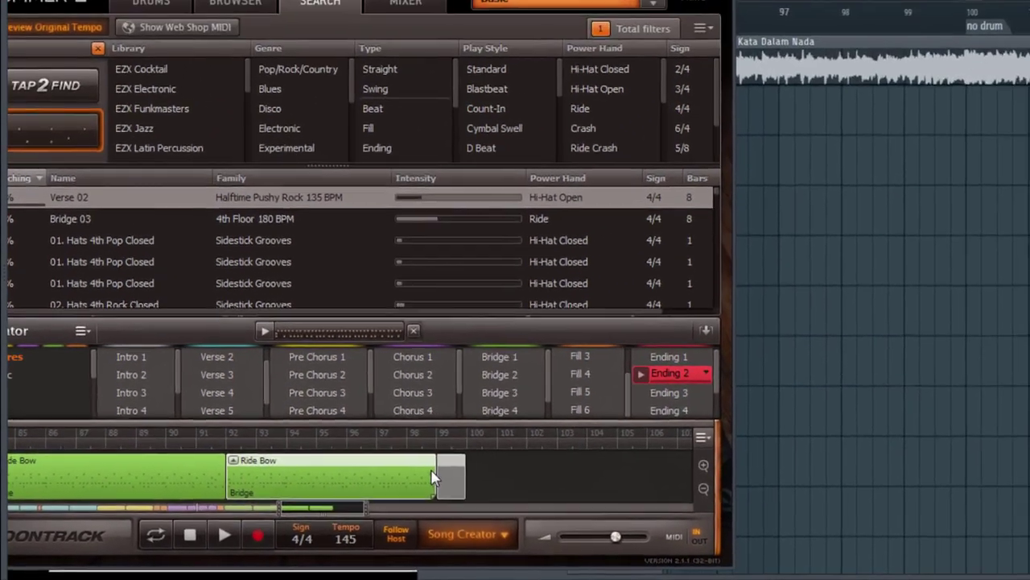
pyautogui.moveTo(433, 477); pyautogui.dragTo(441, 475)
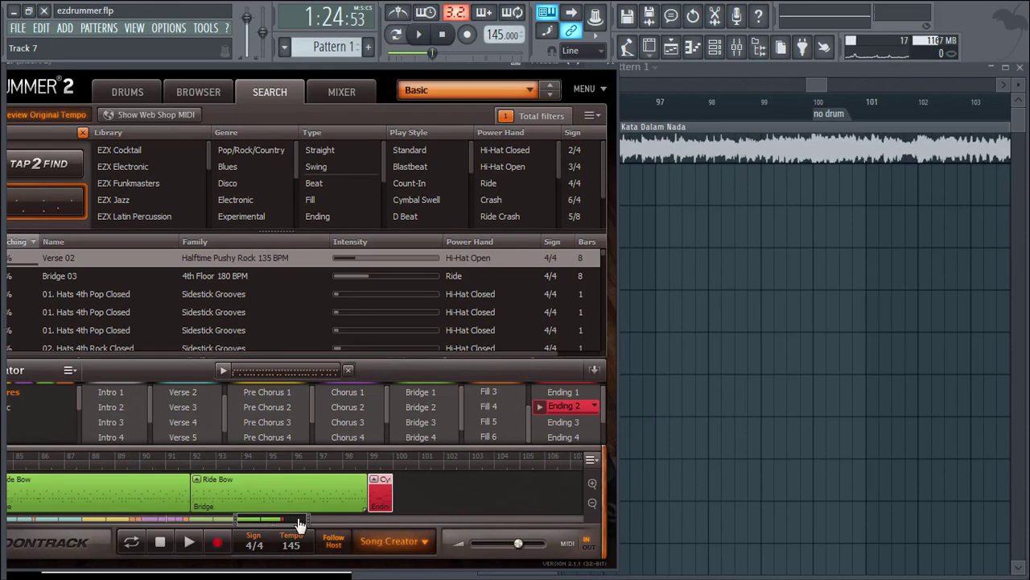
# Audition Fill 3 and Fill 4, try Fill 4 at bar 114 against the song, and remove it again
pyautogui.click(475, 393)
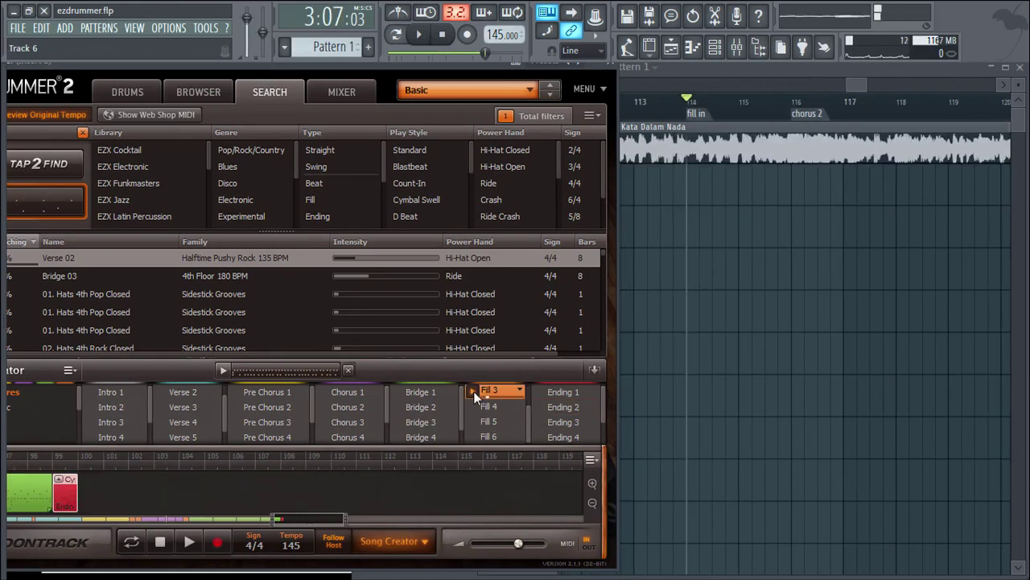
pyautogui.click(475, 405)
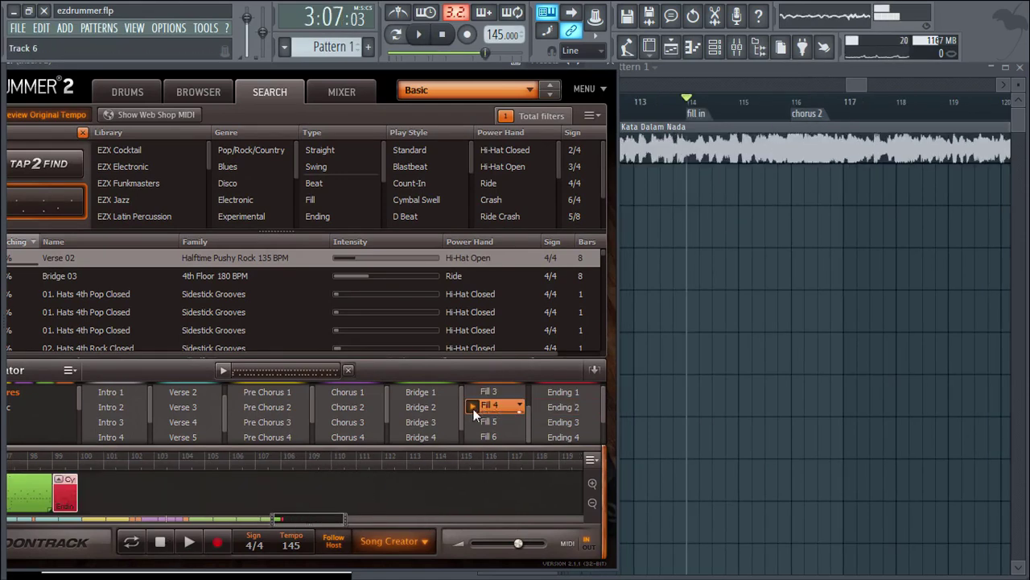
pyautogui.moveTo(473, 409); pyautogui.dragTo(433, 483)
pyautogui.click(418, 32)
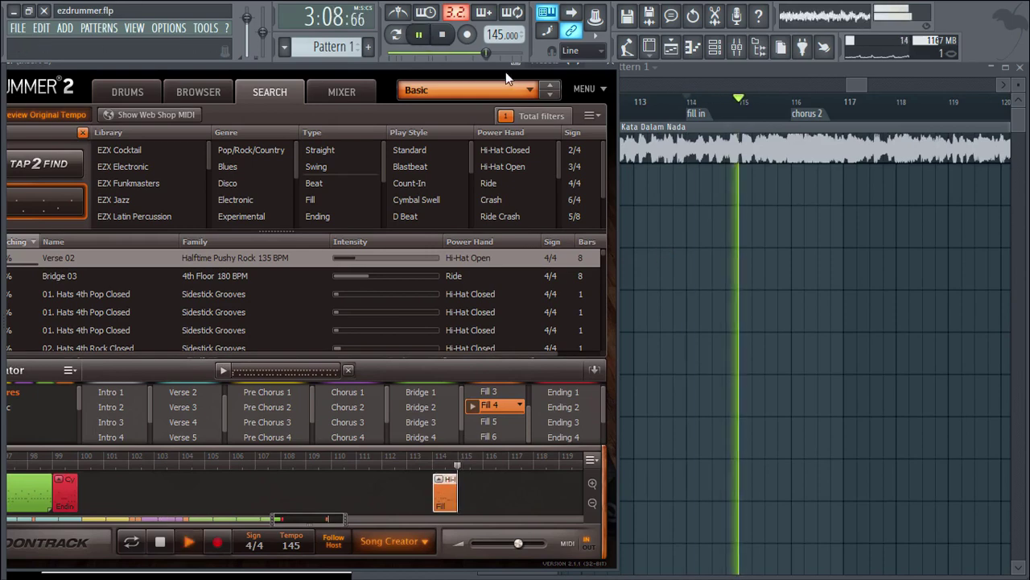
pyautogui.press('space')
pyautogui.rightClick(448, 498)
pyautogui.click(483, 306)
# Audition Fill 5 and Fill 6, place Fill 6 at bar 114 and play it from the fill in marker
pyautogui.click(475, 425)
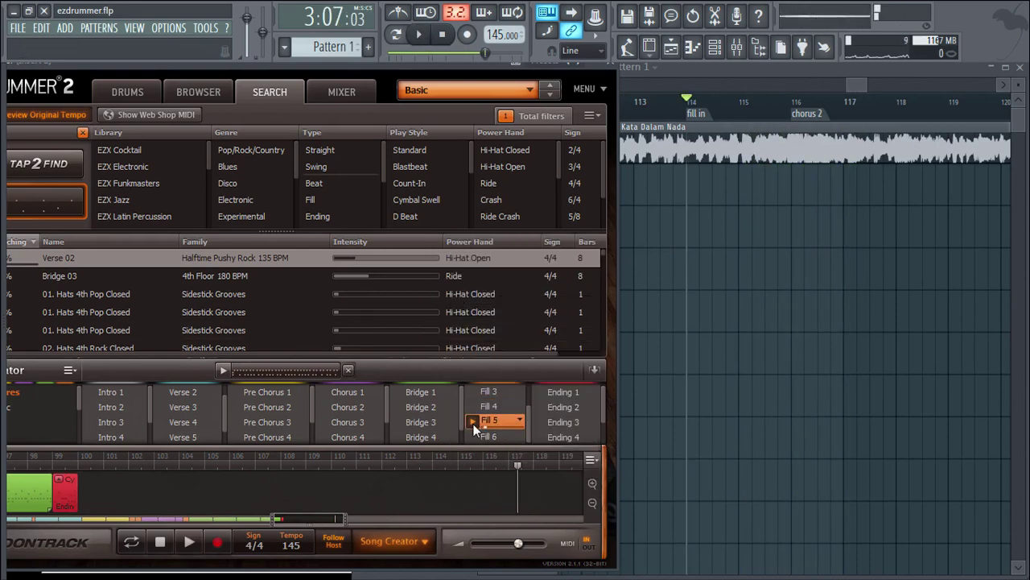
pyautogui.moveTo(478, 416); pyautogui.dragTo(447, 481)
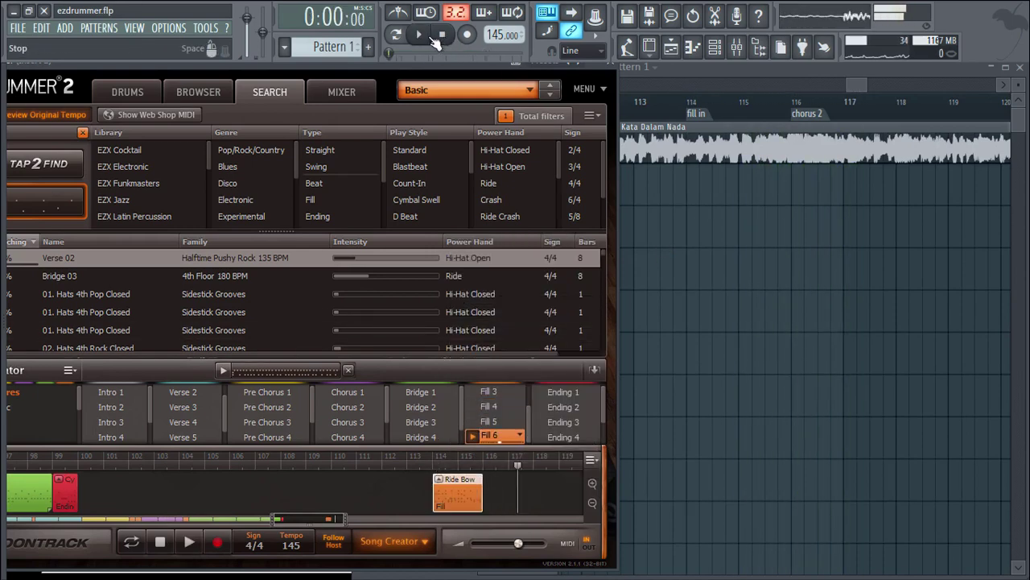
pyautogui.click(442, 33)
pyautogui.press('space')
pyautogui.click(690, 103)
pyautogui.click(314, 264)
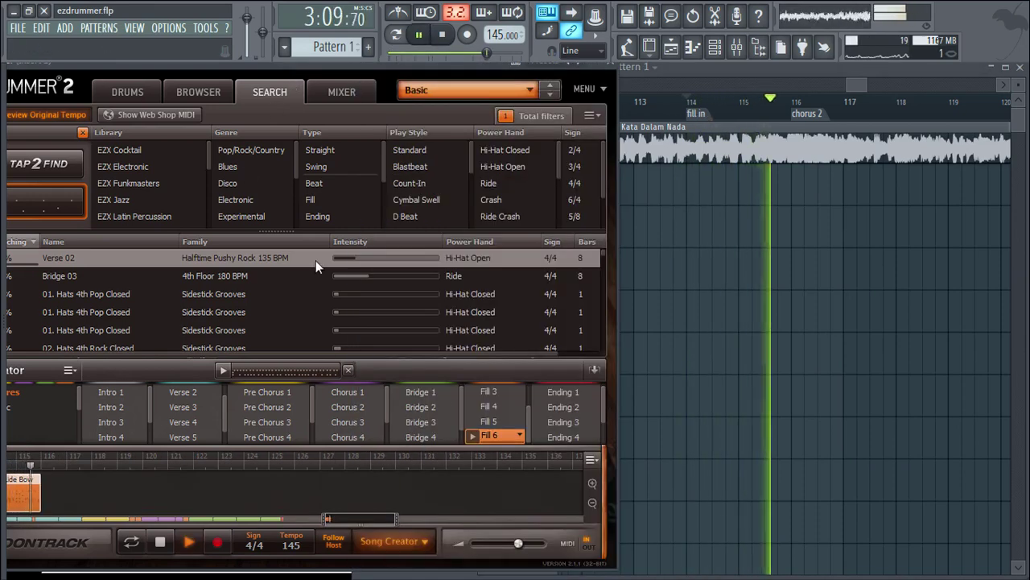
pyautogui.click(444, 37)
# Paste the Chorus blocks one after another from bar 116, directly after the fill
pyautogui.moveTo(364, 520); pyautogui.dragTo(315, 499)
pyautogui.click(593, 485)
pyautogui.click(594, 485)
pyautogui.rightClick(279, 486)
pyautogui.moveTo(336, 503)
pyautogui.click(419, 496)
pyautogui.moveTo(483, 499); pyautogui.dragTo(458, 499)
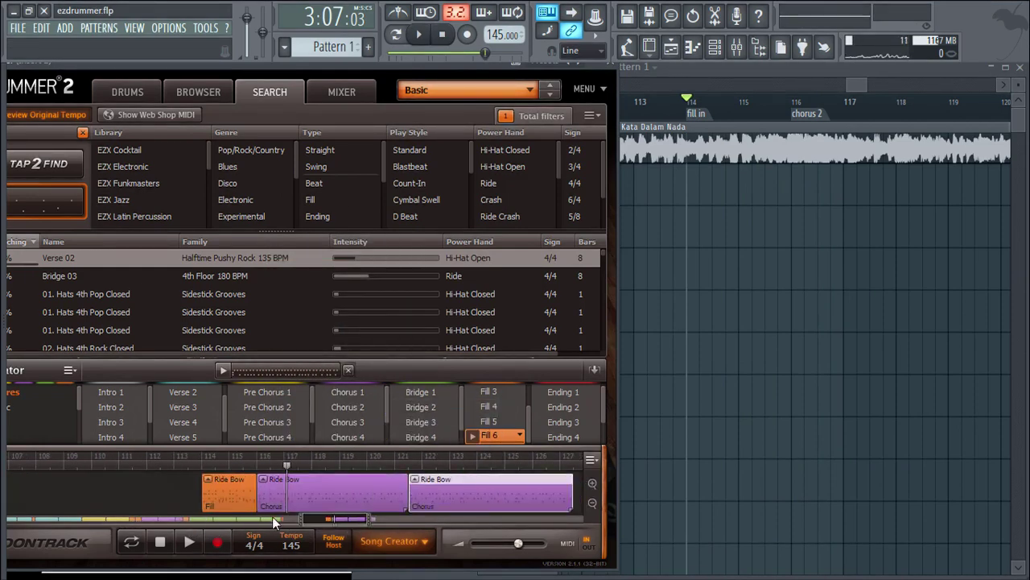
pyautogui.moveTo(330, 520); pyautogui.dragTo(354, 520)
pyautogui.moveTo(432, 497); pyautogui.dragTo(407, 497)
# Lengthen the last pasted Chorus block to end at bar 132, matching the chorus 3 marker
pyautogui.moveTo(862, 86); pyautogui.dragTo(903, 85)
pyautogui.click(275, 66)
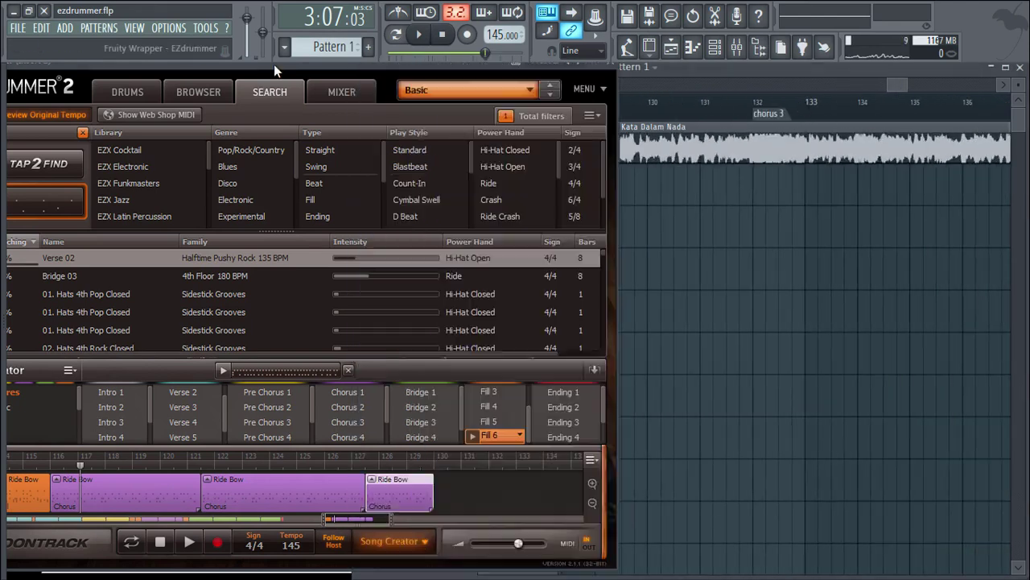
pyautogui.moveTo(433, 493); pyautogui.dragTo(489, 497)
# Place the Chorus 3 suggestion directly after the last Chorus block at bar 132
pyautogui.moveTo(352, 521); pyautogui.dragTo(367, 523)
pyautogui.scroll(-1, 329, 406)
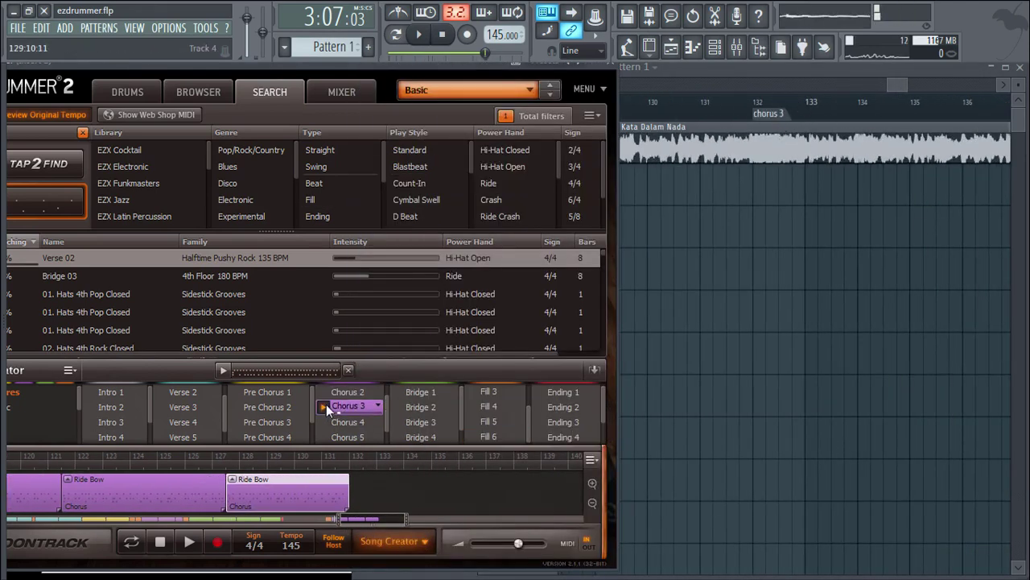
pyautogui.moveTo(323, 407); pyautogui.dragTo(353, 490)
# Copy the Chorus 3 block, place the copy directly after it at bar 140 and shorten it to end at bar 147
pyautogui.moveTo(375, 522); pyautogui.dragTo(395, 524)
pyautogui.moveTo(896, 86); pyautogui.dragTo(935, 87)
pyautogui.click(322, 68)
pyautogui.rightClick(396, 490)
pyautogui.rightClick(368, 492)
pyautogui.click(415, 248)
pyautogui.rightClick(400, 486)
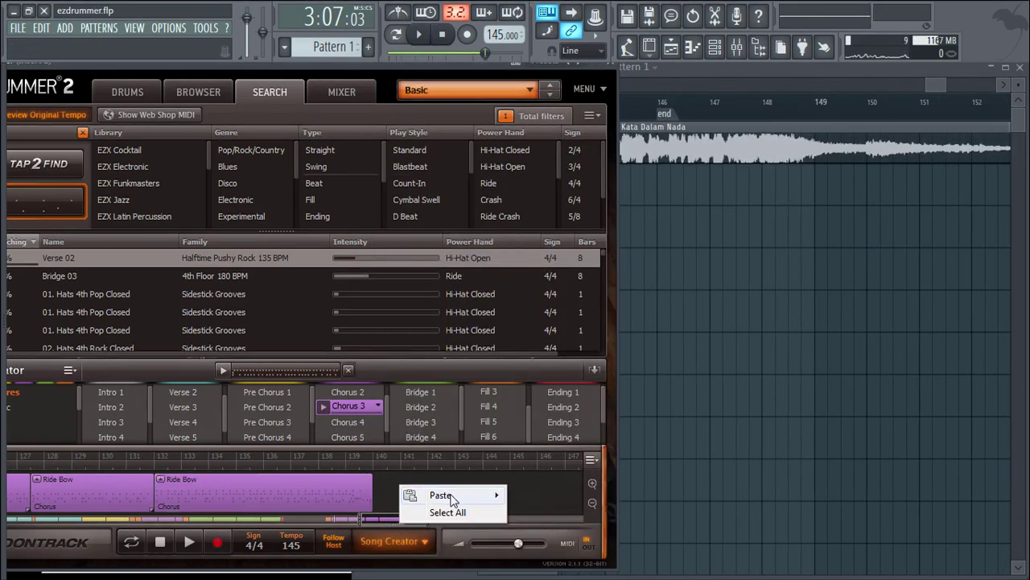
pyautogui.moveTo(451, 496)
pyautogui.click(544, 499)
pyautogui.moveTo(402, 521); pyautogui.dragTo(386, 496)
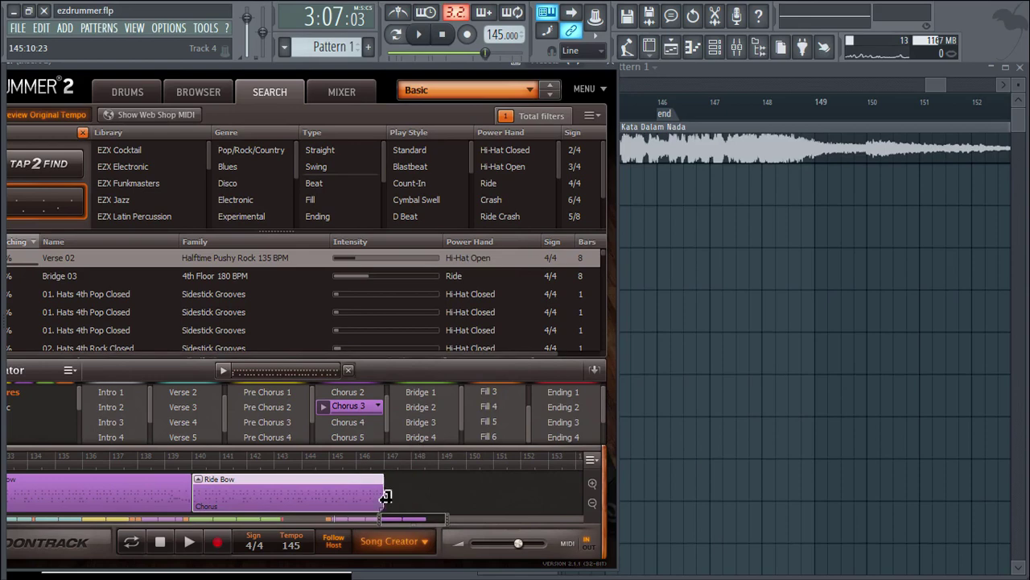
# Place Ending 2 at bar 146 over the end of the last Chorus block and play from the end marker
pyautogui.click(571, 408)
pyautogui.moveTo(573, 407); pyautogui.dragTo(367, 489)
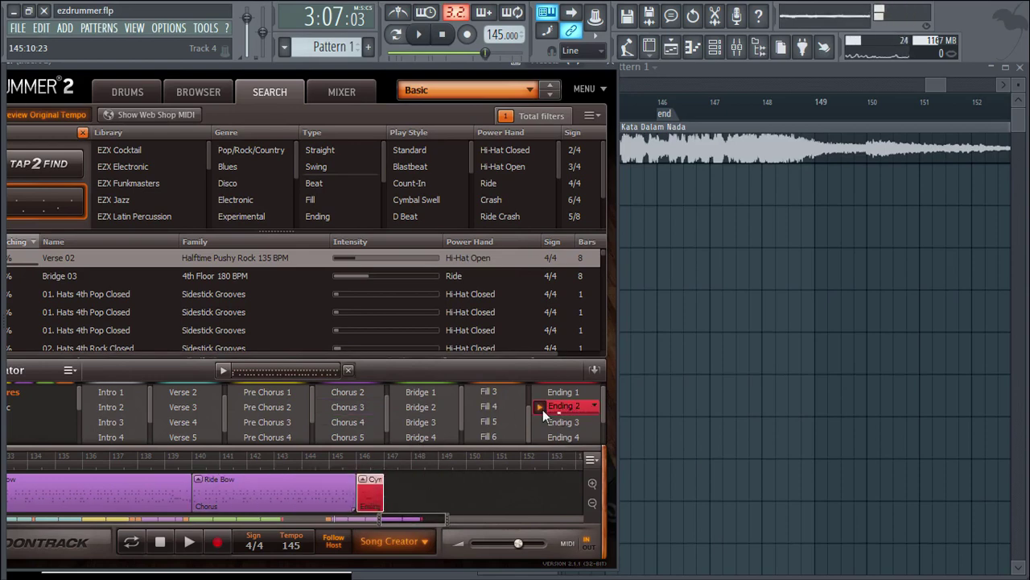
pyautogui.click(663, 105)
pyautogui.click(419, 36)
pyautogui.click(442, 34)
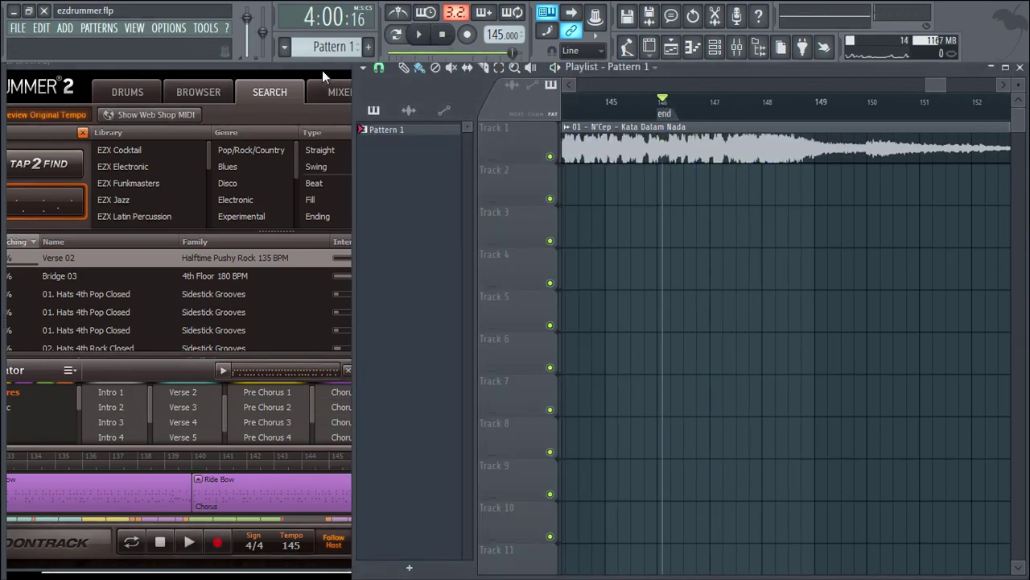
# Reposition Ending 2 at bar 147, extend the last Chorus block to meet it, and play from the end marker
pyautogui.click(323, 70)
pyautogui.moveTo(567, 406); pyautogui.dragTo(404, 496)
pyautogui.moveTo(357, 496); pyautogui.dragTo(385, 496)
pyautogui.press('space')
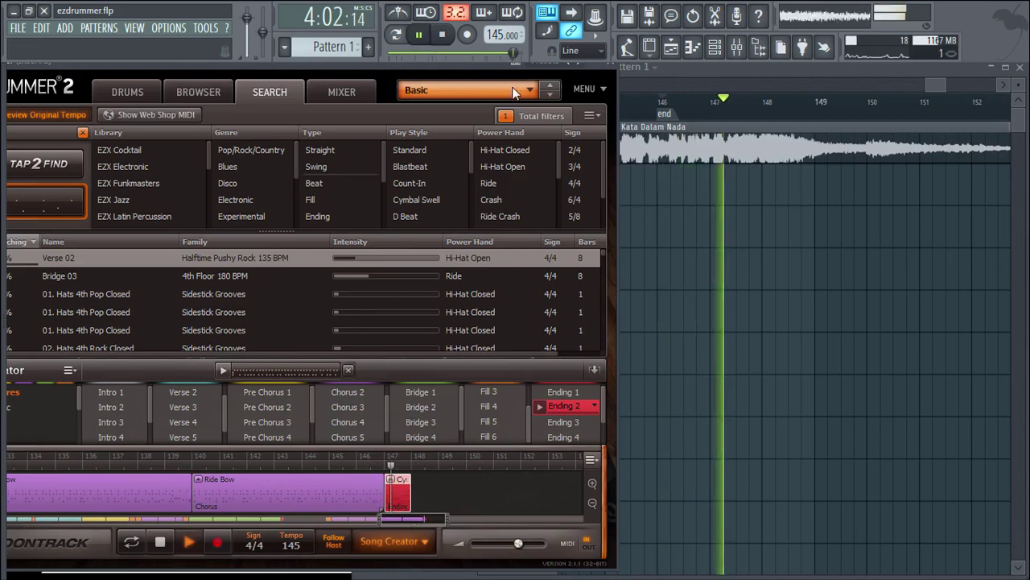
pyautogui.press('space')
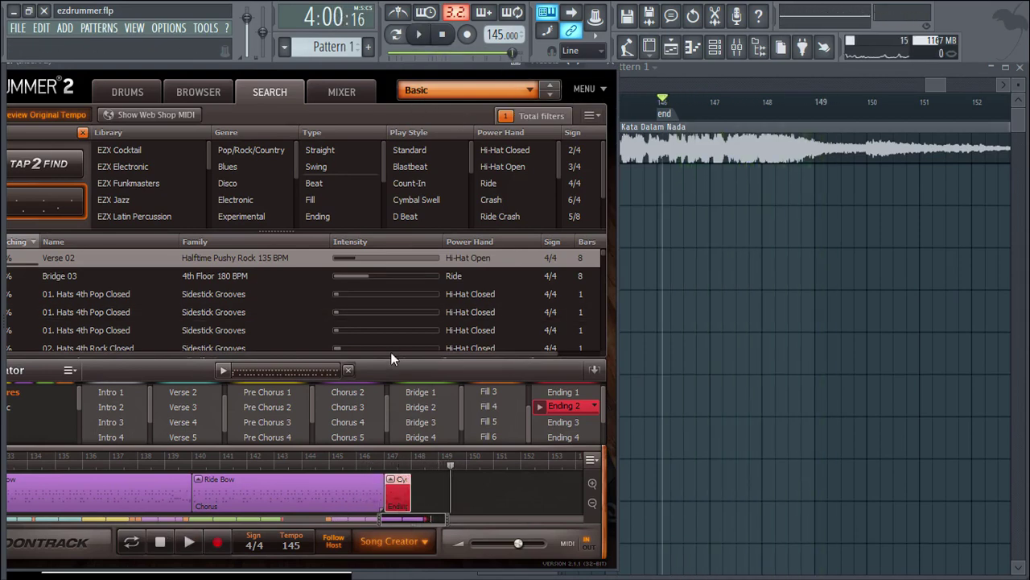
# Show the complete drum arrangement and the whole playlist, and play the song from the start to check the drums
pyautogui.click(159, 543)
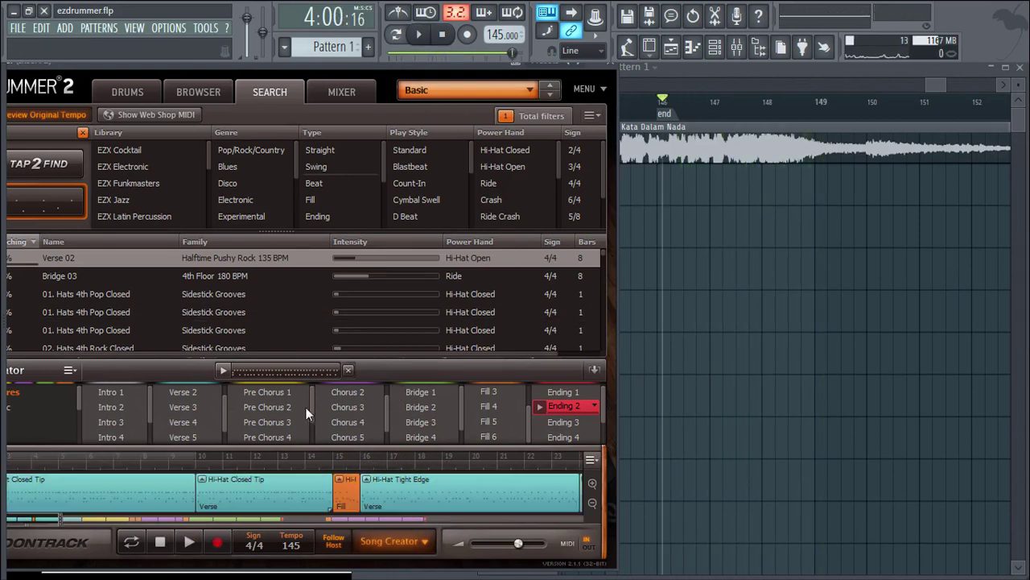
pyautogui.click(443, 35)
pyautogui.moveTo(387, 66); pyautogui.dragTo(640, 66)
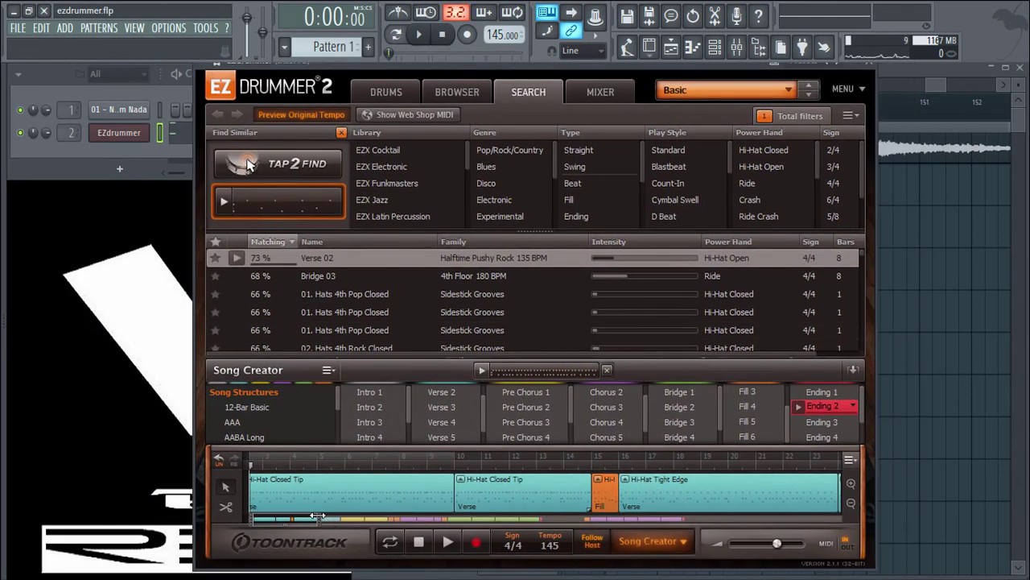
pyautogui.moveTo(318, 515); pyautogui.dragTo(863, 526)
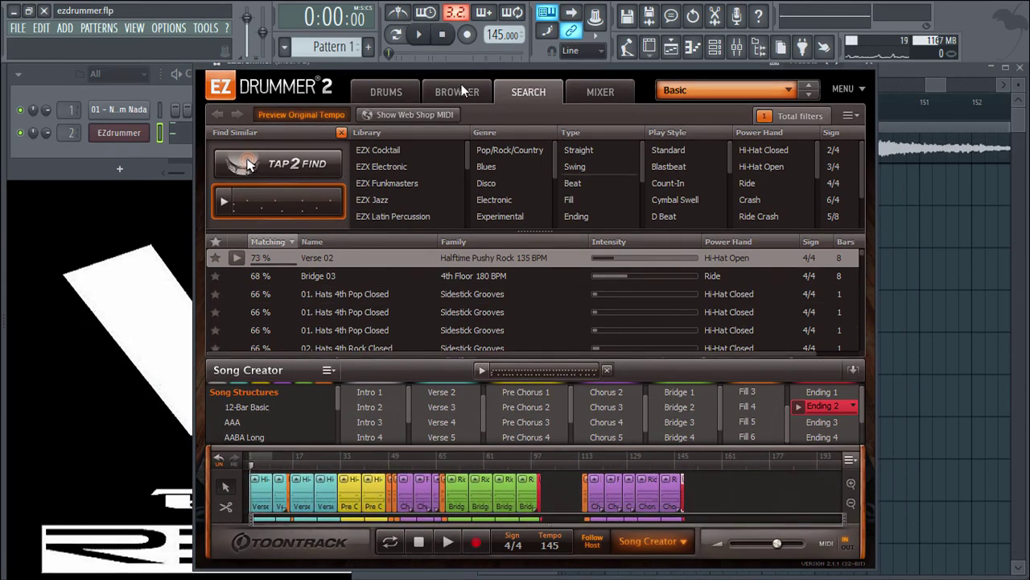
pyautogui.click(430, 45)
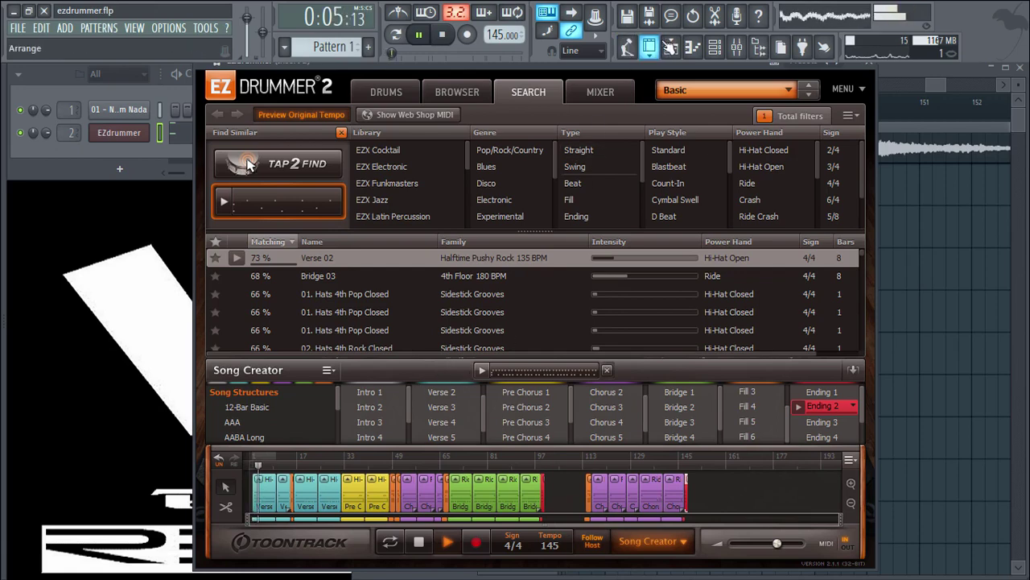
pyautogui.moveTo(668, 62); pyautogui.dragTo(515, 61)
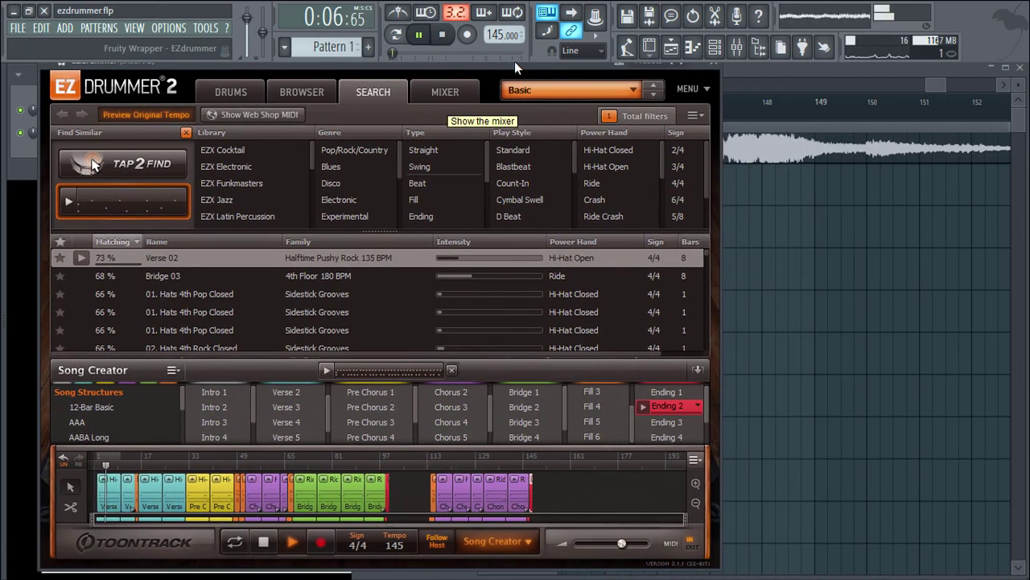
pyautogui.click(829, 81)
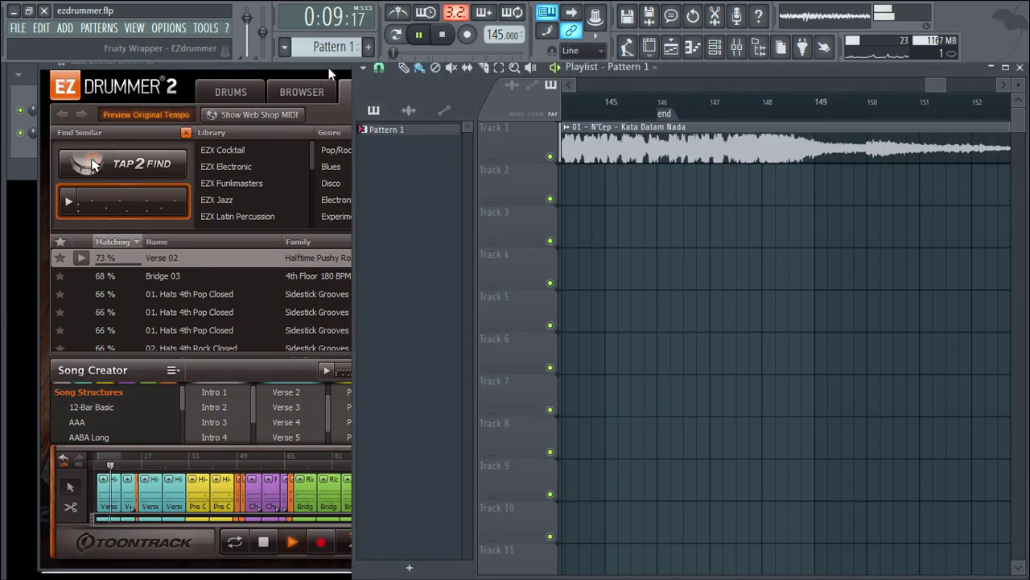
pyautogui.moveTo(321, 67); pyautogui.dragTo(289, 67)
pyautogui.click(857, 72)
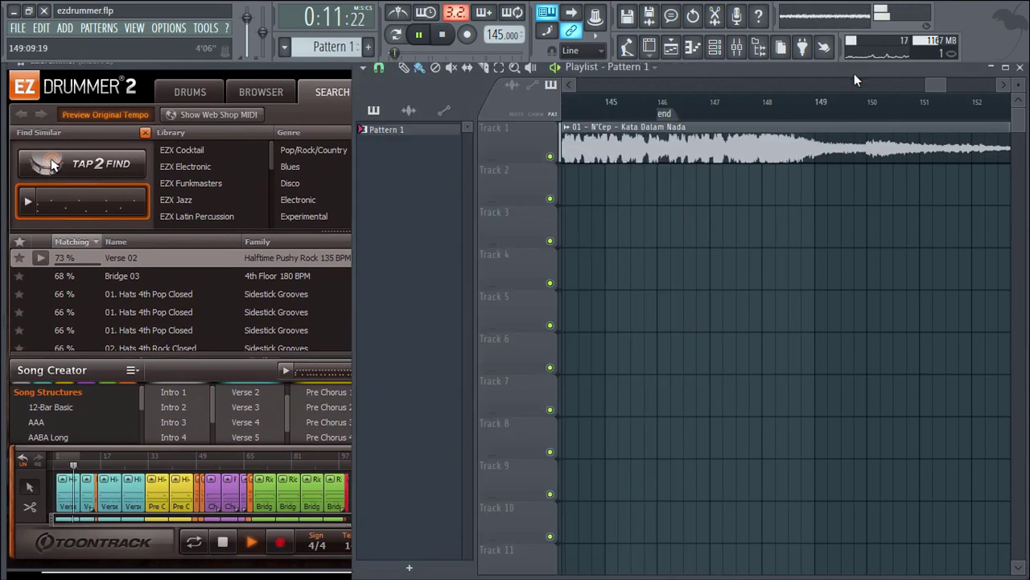
pyautogui.moveTo(886, 103); pyautogui.dragTo(542, 98)
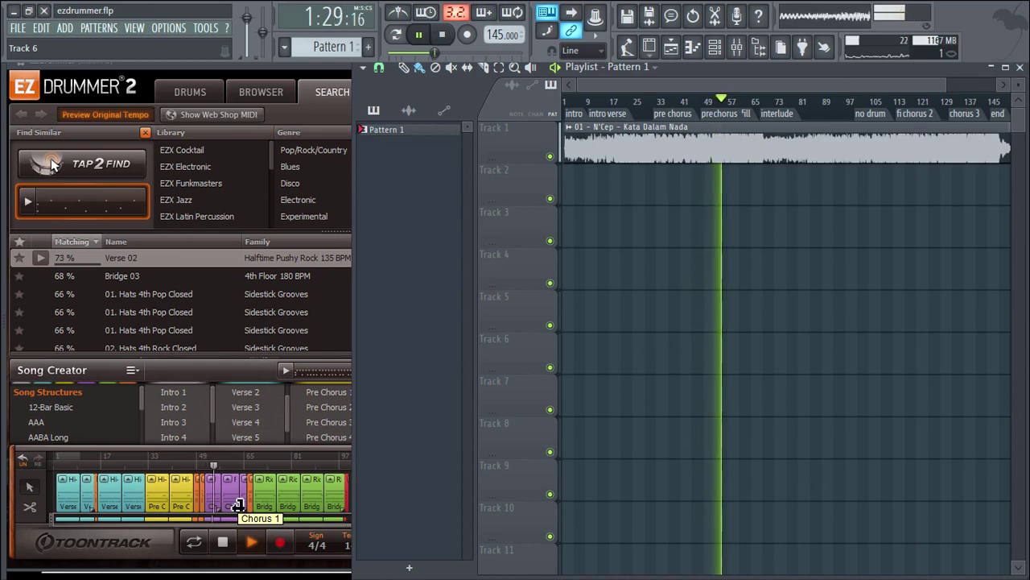
pyautogui.press('space')
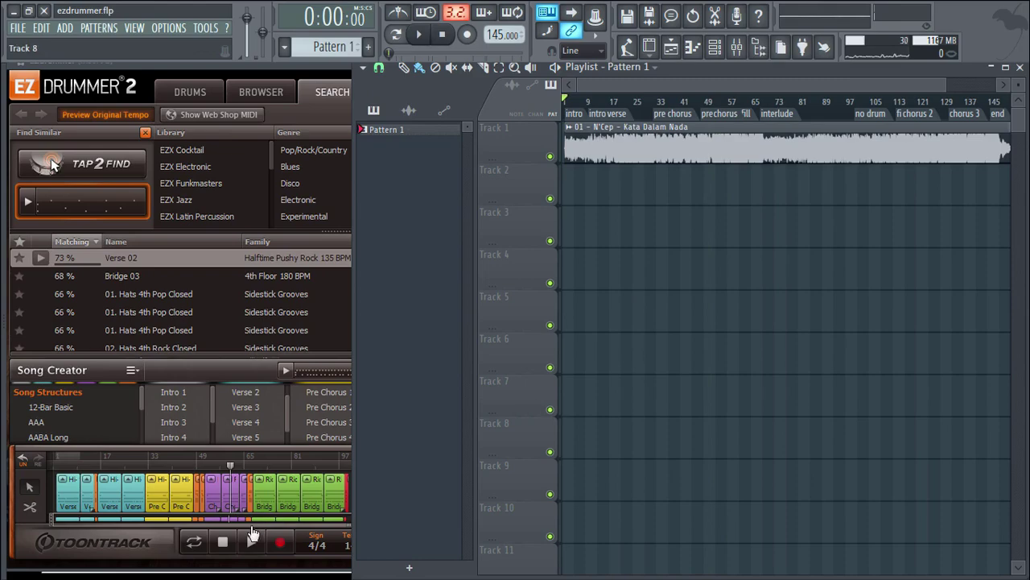
# Select all blocks in the EZdrummer song timeline and add them to User MIDI
pyautogui.click(292, 65)
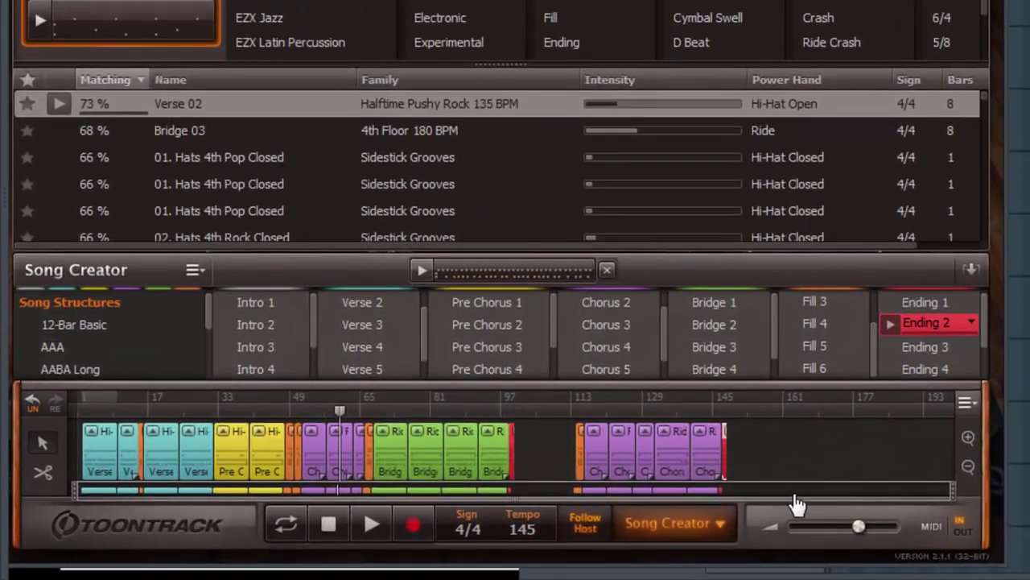
pyautogui.moveTo(108, 456); pyautogui.dragTo(80, 456)
pyautogui.rightClick(495, 458)
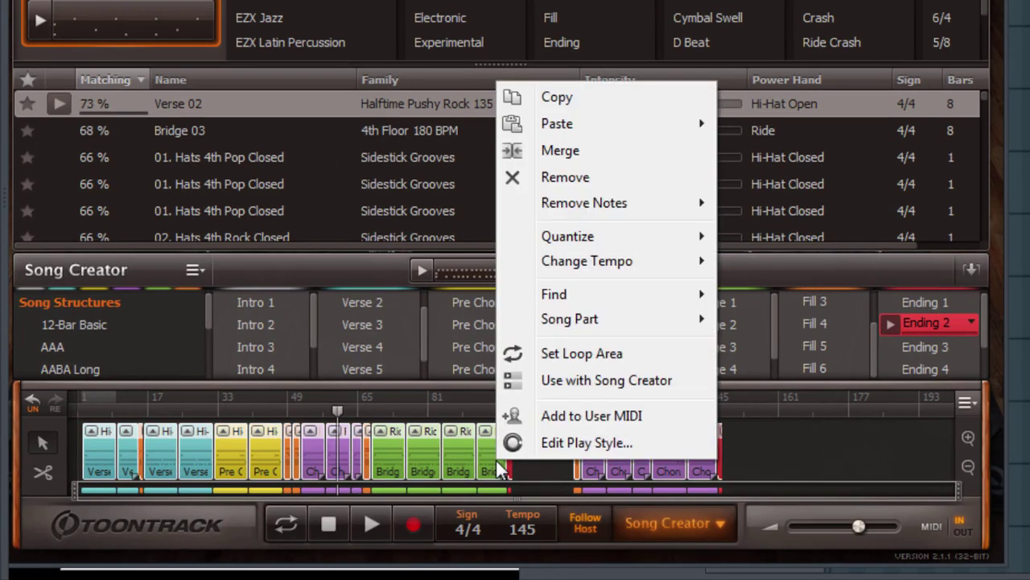
pyautogui.click(621, 416)
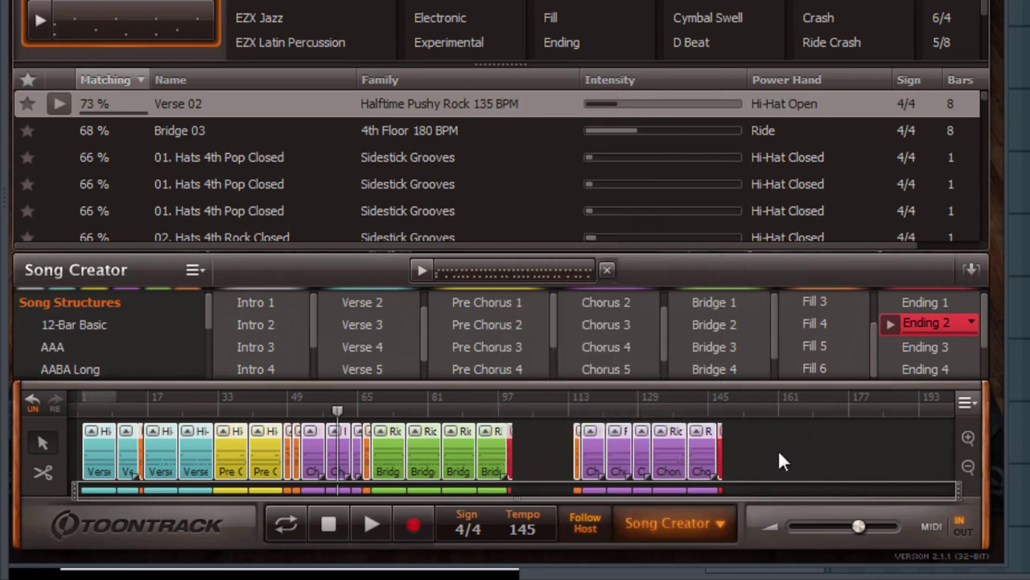
# Select all the song blocks and remove them from the EZdrummer timeline
pyautogui.moveTo(781, 460); pyautogui.dragTo(92, 457)
pyautogui.rightClick(92, 457)
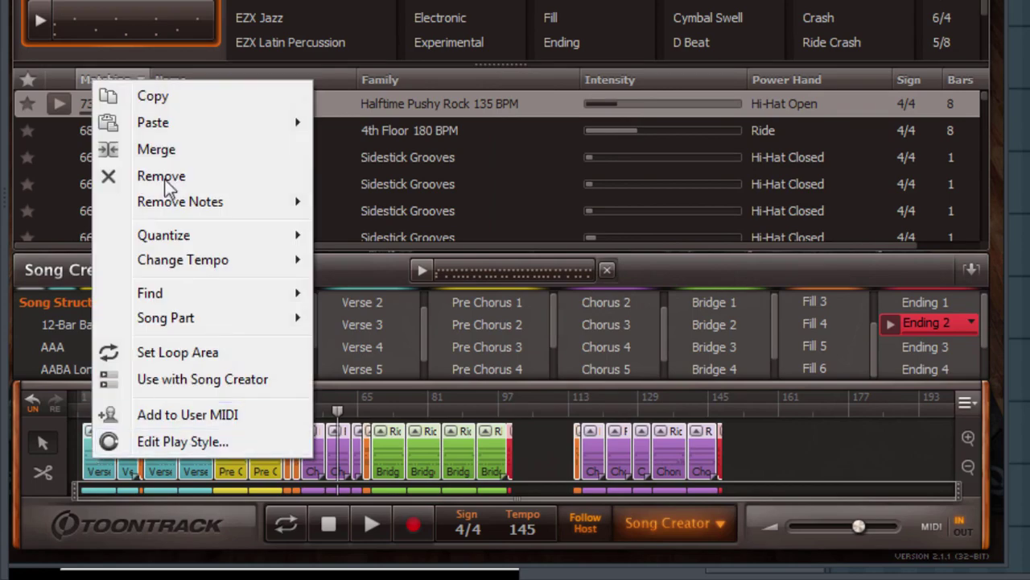
pyautogui.click(175, 178)
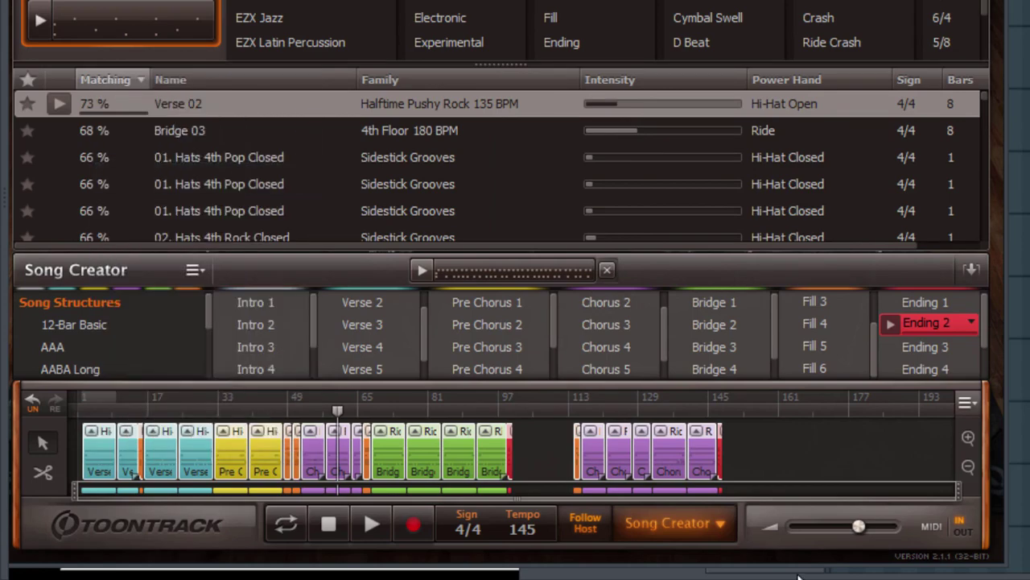
# Remove the groove from the Find Similar MIDI drop zone and close the Song Creator
pyautogui.rightClick(200, 24)
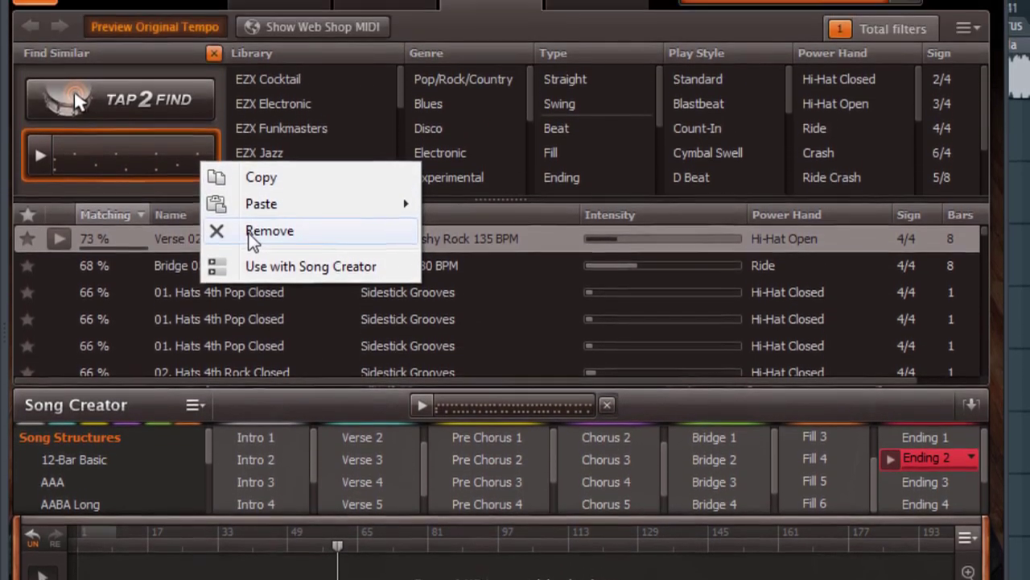
pyautogui.click(262, 95)
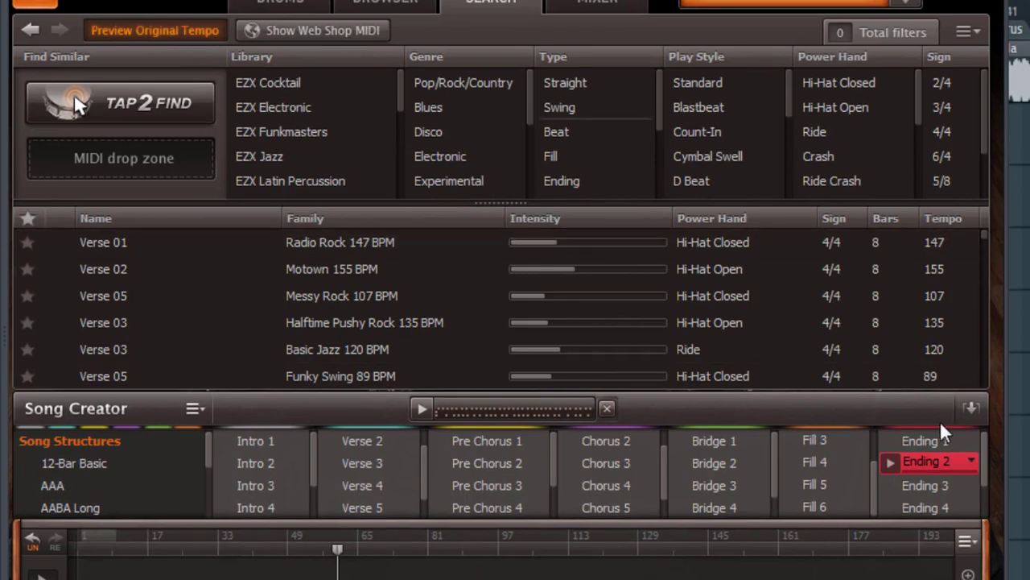
pyautogui.click(972, 409)
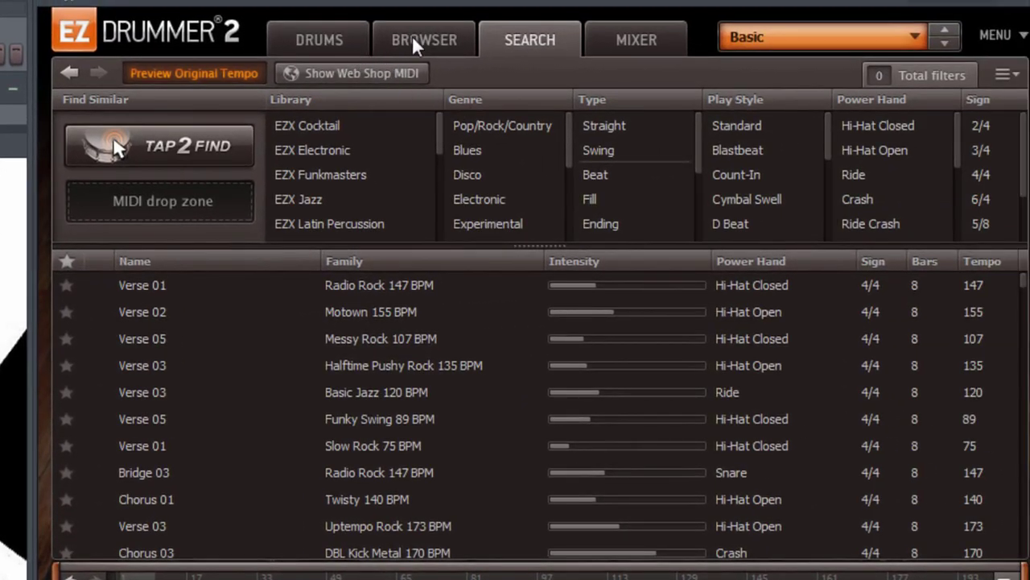
# Transfer EZdrummer 2 Song from User MIDI to the EZdrummer channel in the channel rack and open the playlist
pyautogui.click(414, 37)
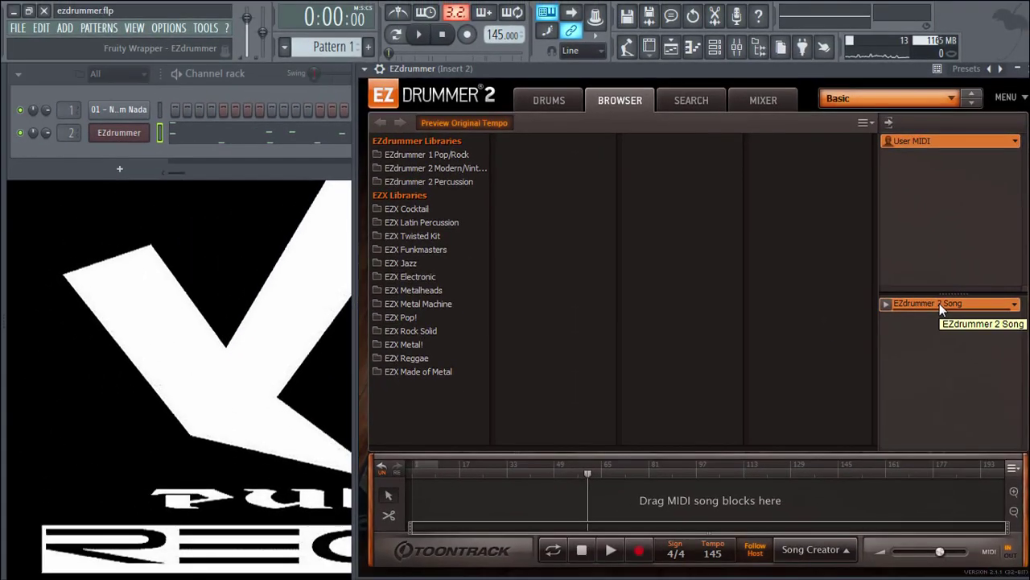
pyautogui.moveTo(941, 304); pyautogui.dragTo(570, 359)
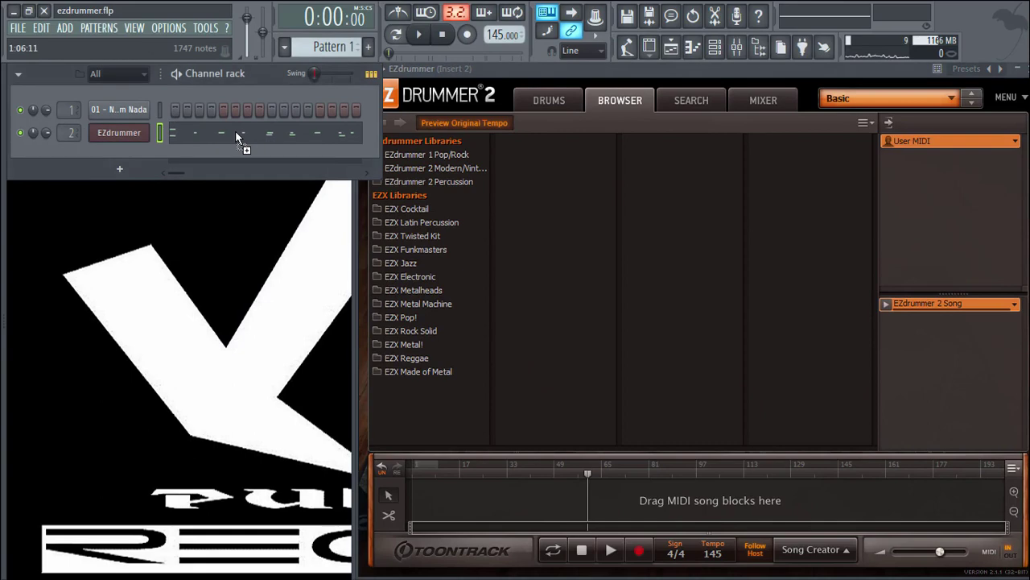
pyautogui.click(671, 47)
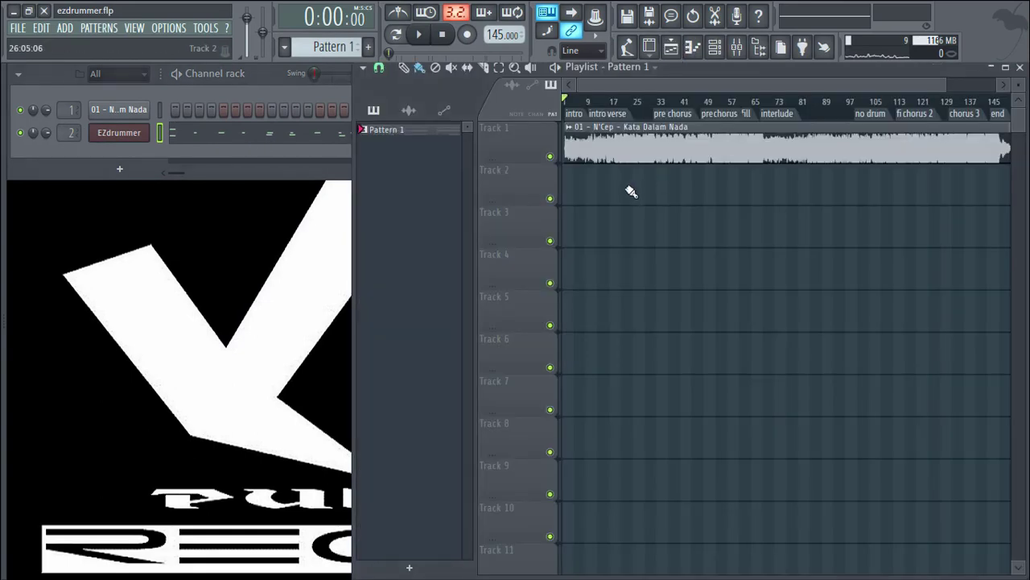
# Place the Pattern 1 clip on Track 2 of the playlist, aligned with the intro marker at bar 2
pyautogui.moveTo(617, 190); pyautogui.dragTo(598, 173)
pyautogui.scroll(5, 599, 182)
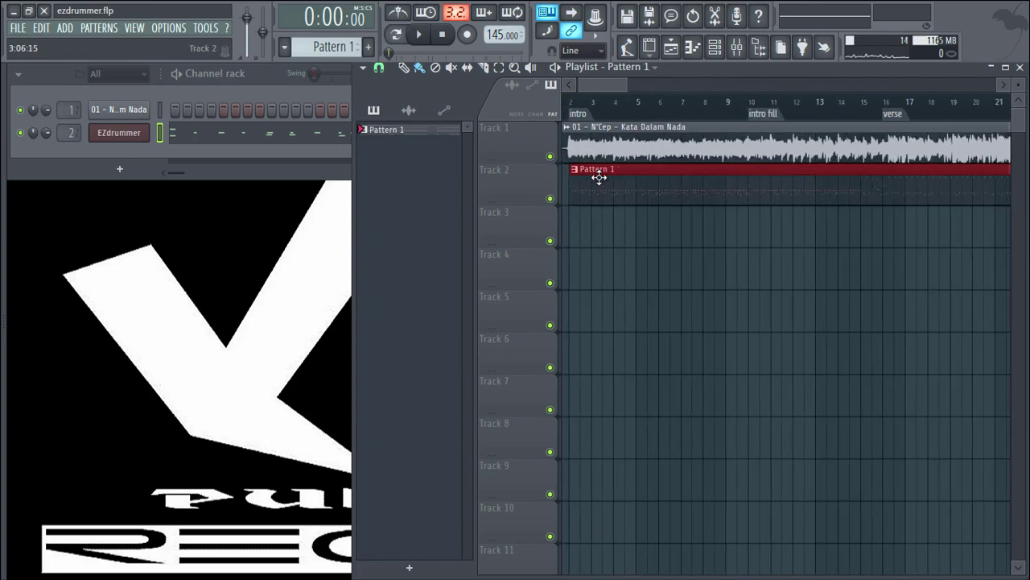
pyautogui.scroll(3, 581, 109)
pyautogui.scroll(2, 582, 109)
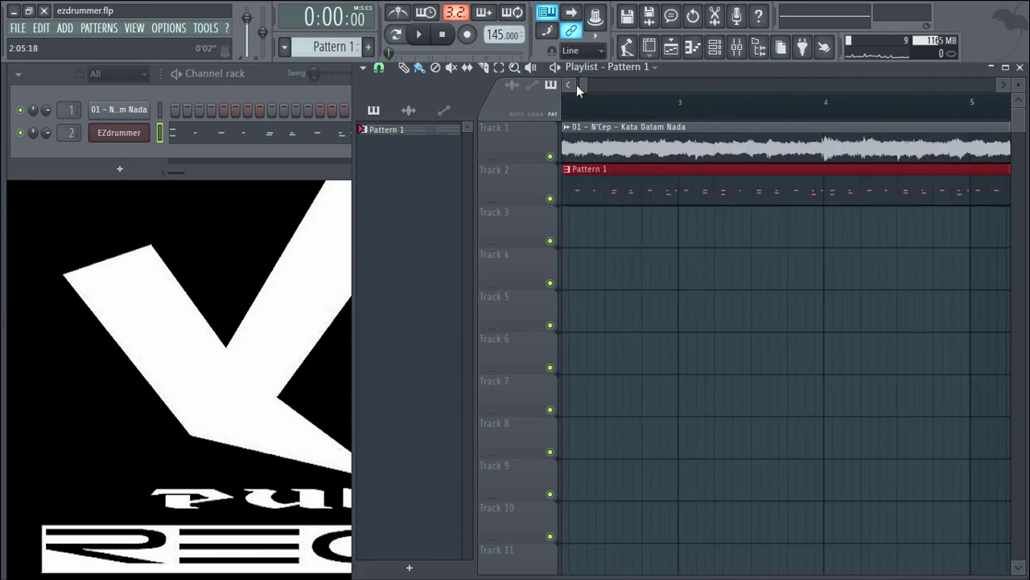
pyautogui.moveTo(583, 88); pyautogui.dragTo(577, 87)
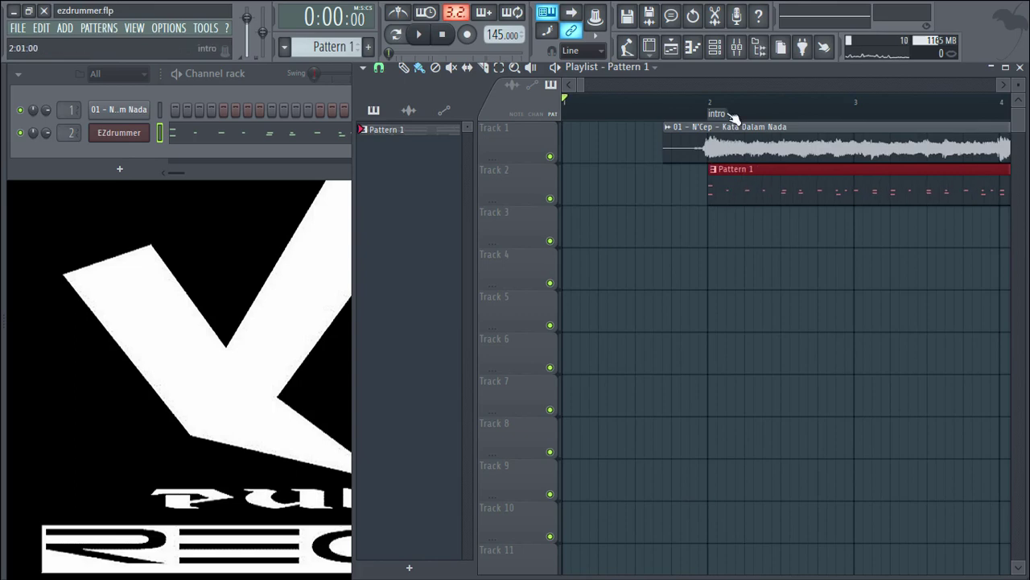
# Examine the full EZdrummer note sequence of Pattern 1 in the piano roll, close it and play the song from the start
pyautogui.scroll(-5, 732, 113)
pyautogui.scroll(-5, 739, 115)
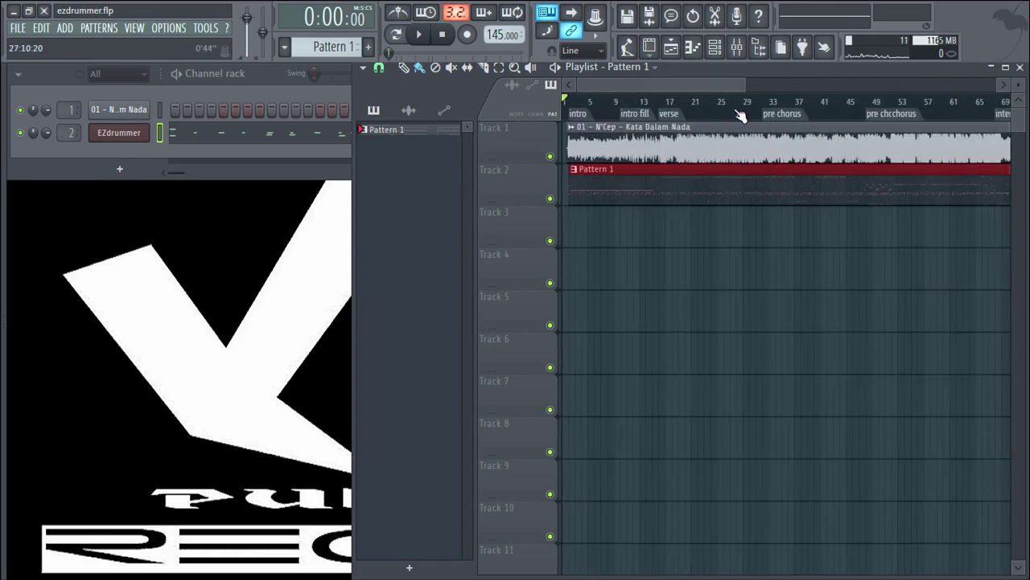
pyautogui.doubleClick(653, 198)
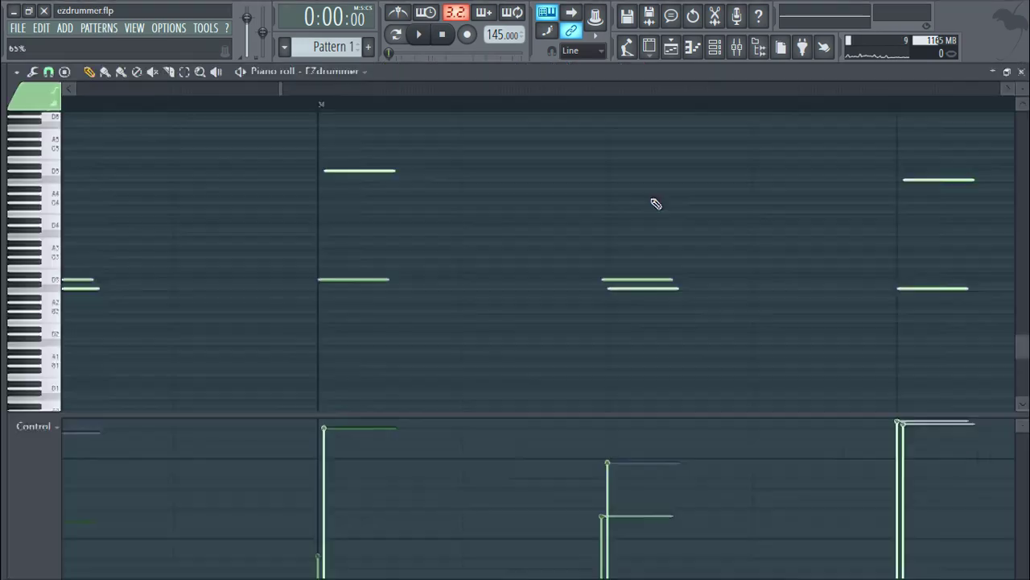
pyautogui.scroll(-5, 604, 110)
pyautogui.scroll(-2, 491, 409)
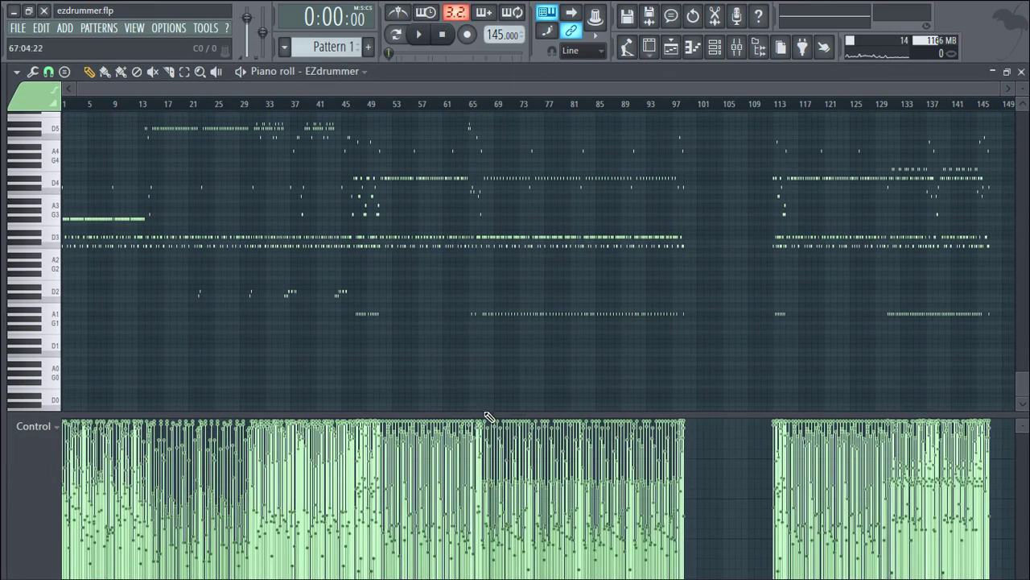
pyautogui.moveTo(486, 416); pyautogui.dragTo(506, 430)
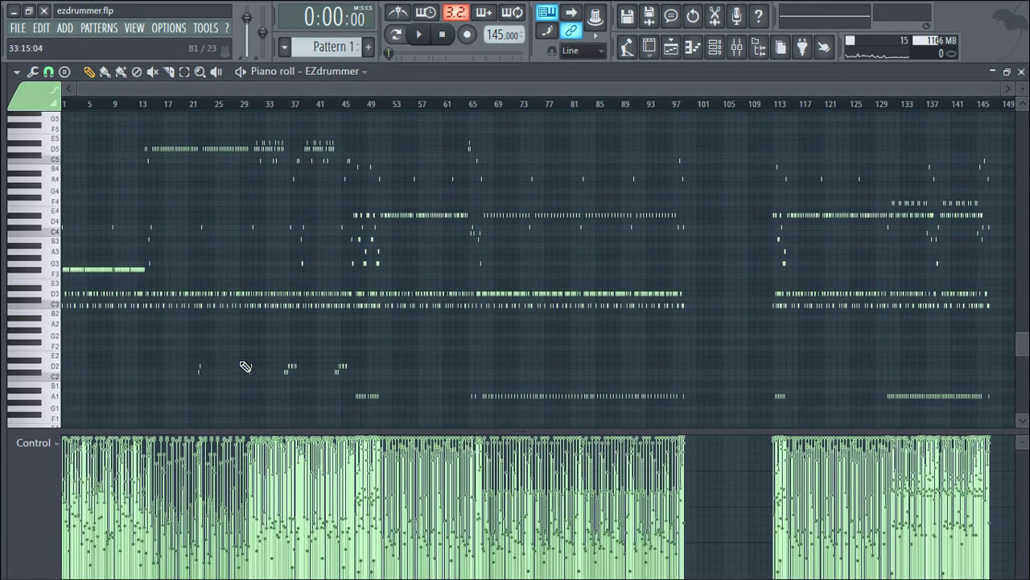
pyautogui.click(1022, 72)
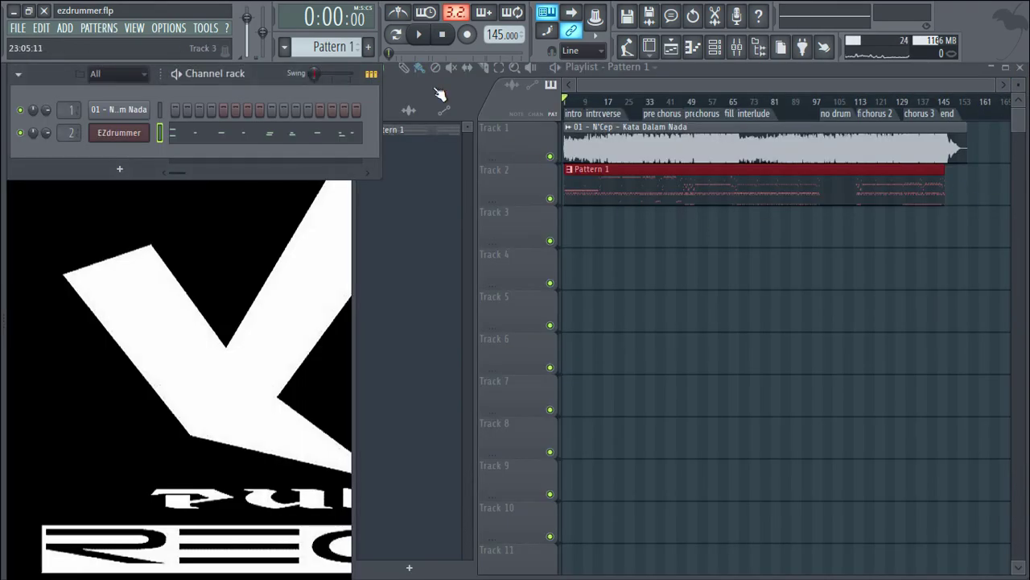
pyautogui.click(419, 34)
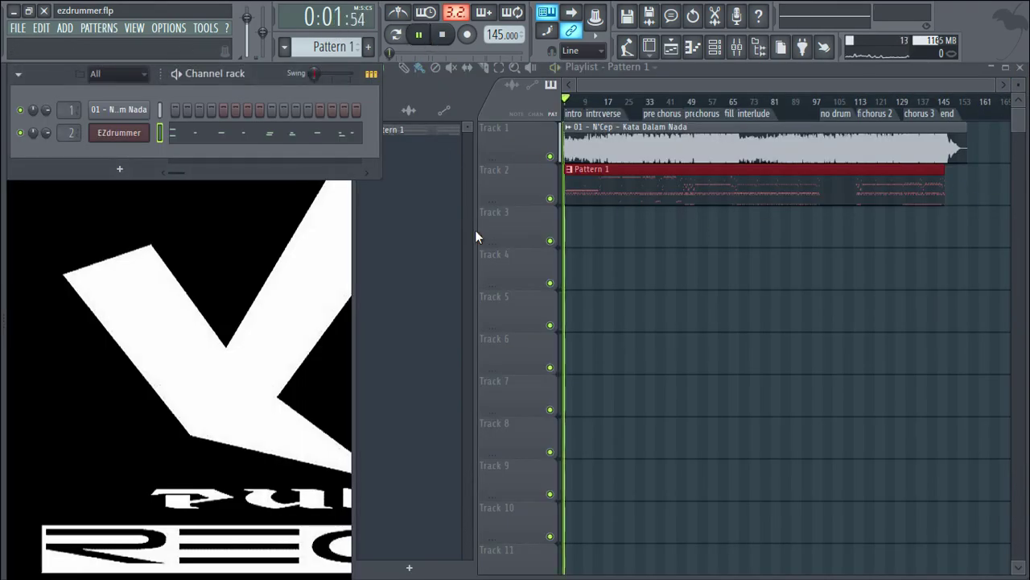